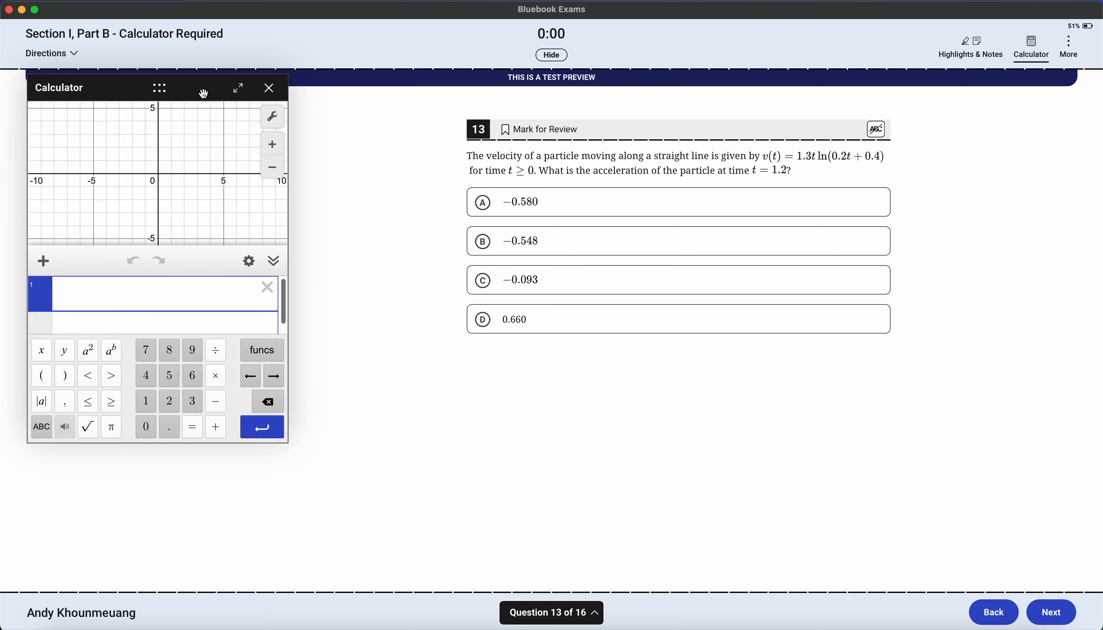
Step: Expand the calculator to its larger size and move it below the question text so the velocity formula is readable
left_click_drag(203, 93, 268, 153)
left_click(306, 151)
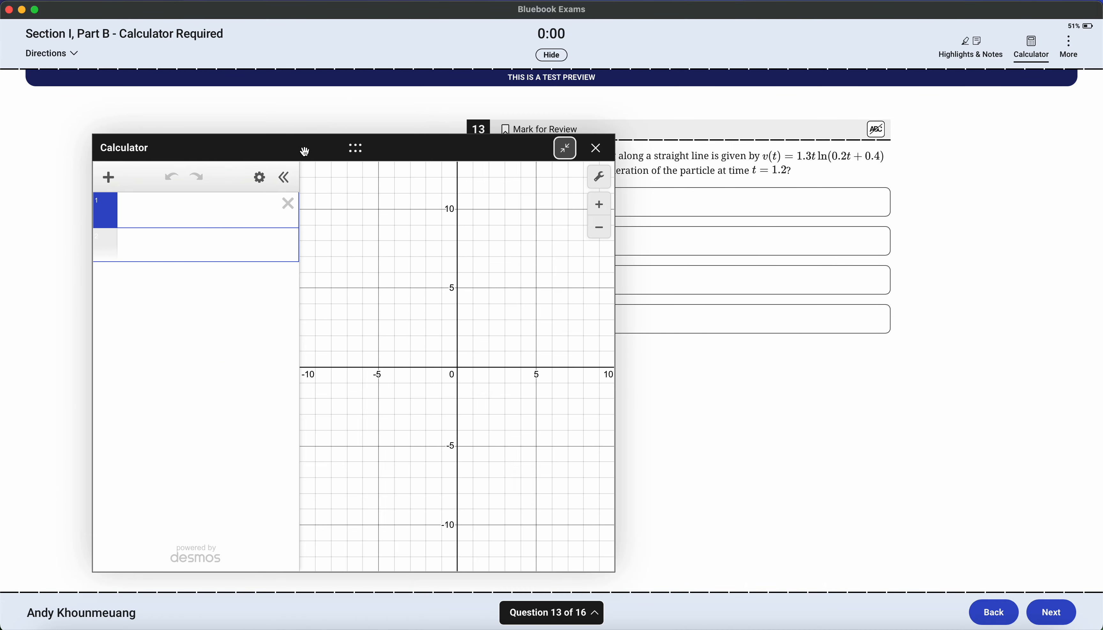
left_click_drag(420, 154, 598, 250)
Step: Define the velocity function as v(t) = 1.3t ln(0.2t + 4) in the calculator's first expression
left_click(391, 309)
type("v(t) = 1.")
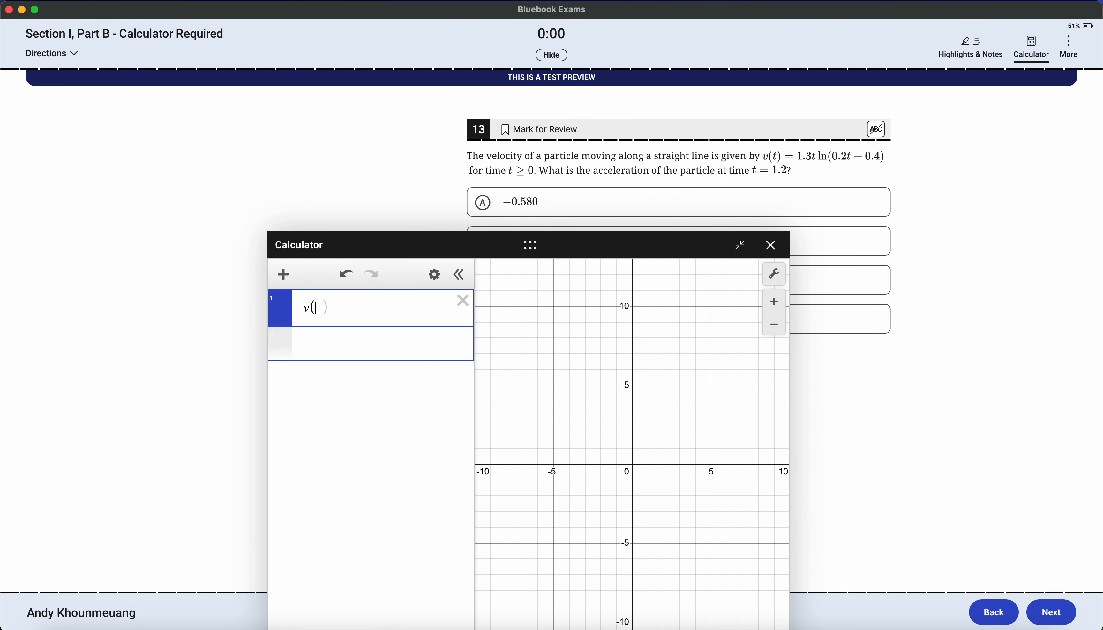
type("3t ")
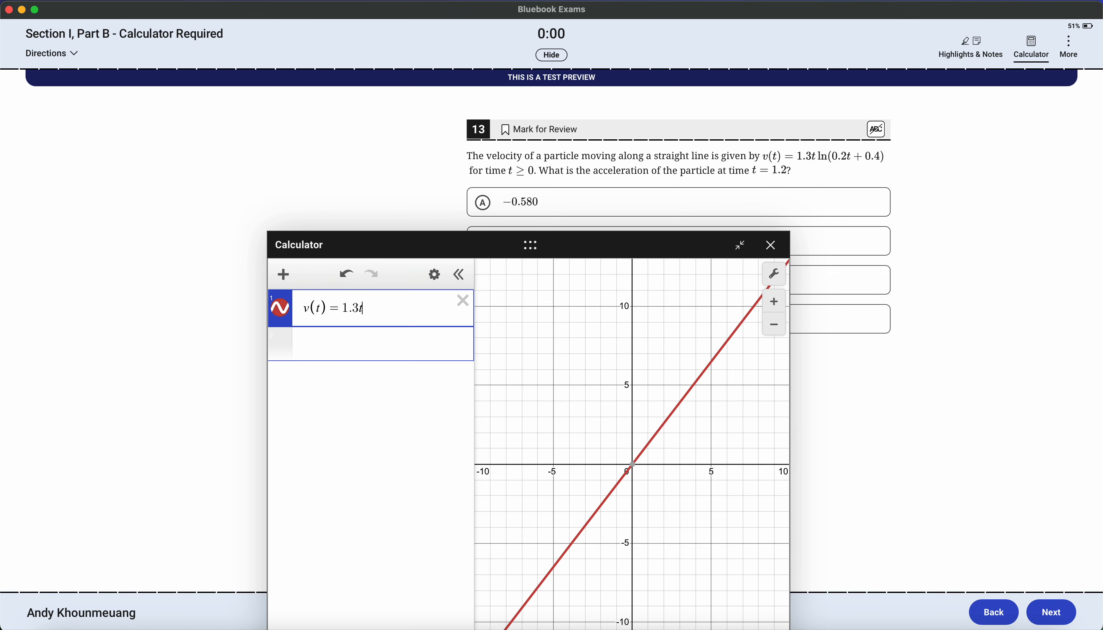
type("ln(0.2")
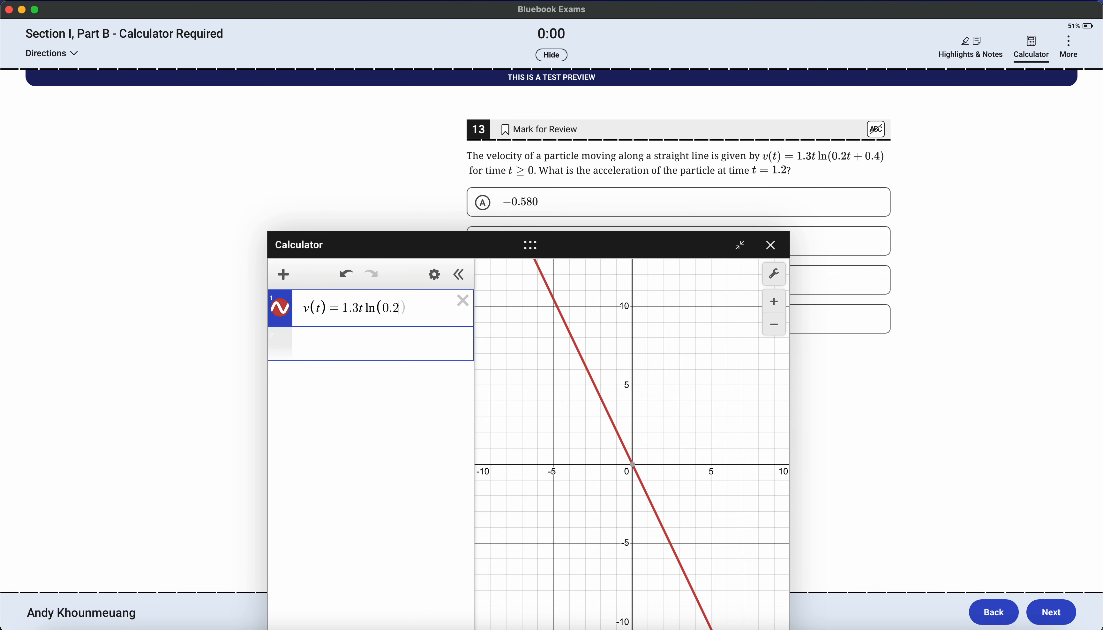
type("t + 4)")
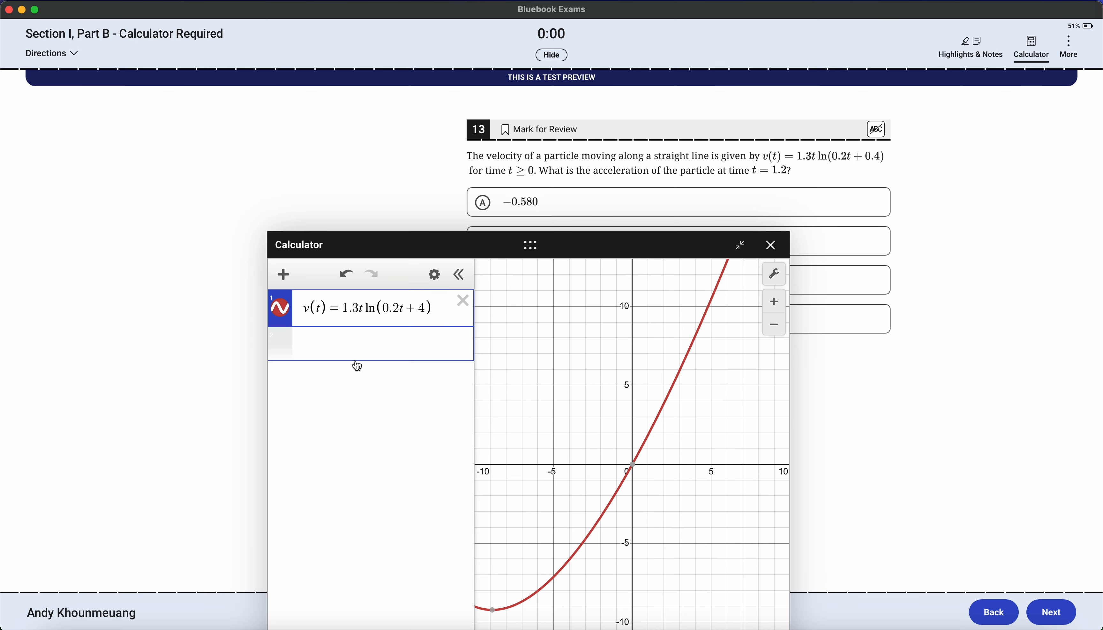
left_click(363, 349)
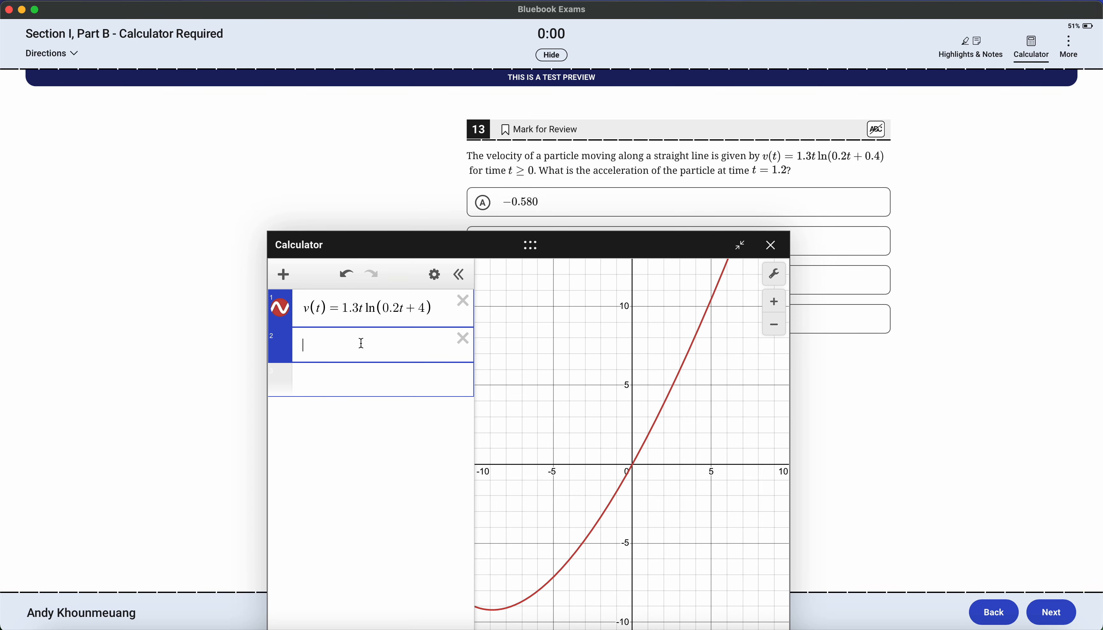
type("d")
type("(1.2)")
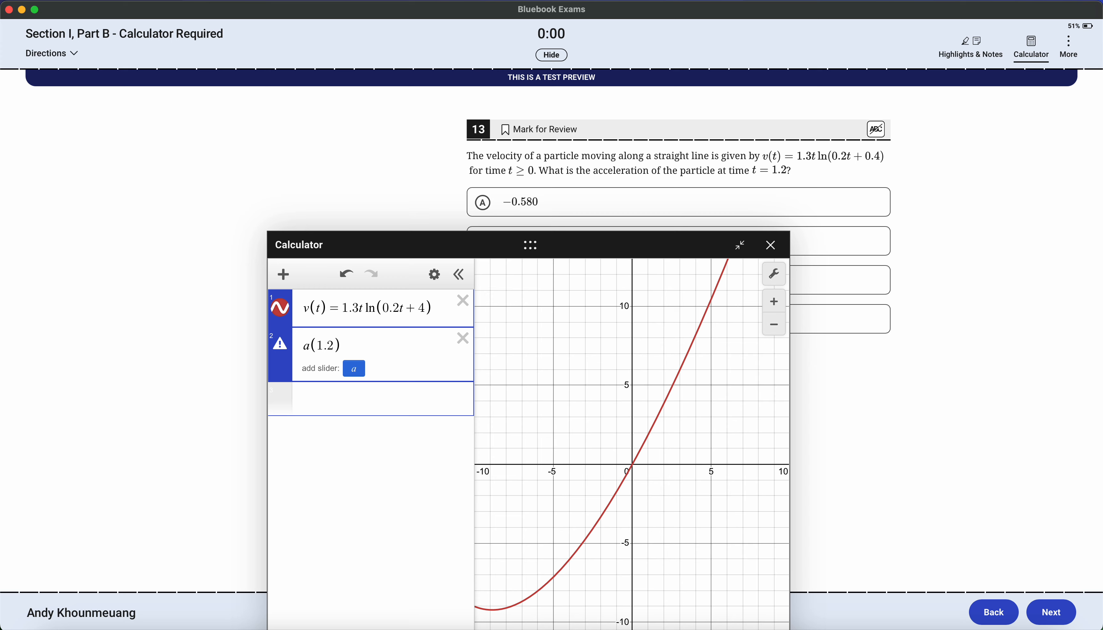
key("BackSpace")
key("BackSpace")
key("BackSpace")
key("BackSpace")
key("BackSpace")
key("BackSpace")
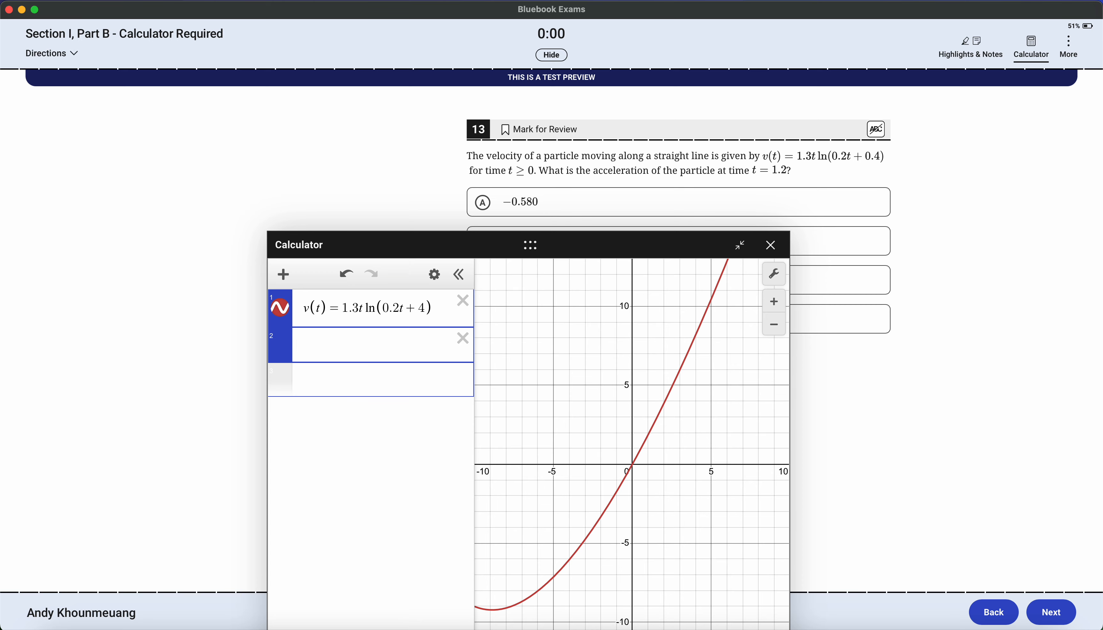
Step: Evaluate v'(1.2) in the second expression and correct the constant inside the logarithm of v(t) to 0.4
type("v'(1.2)")
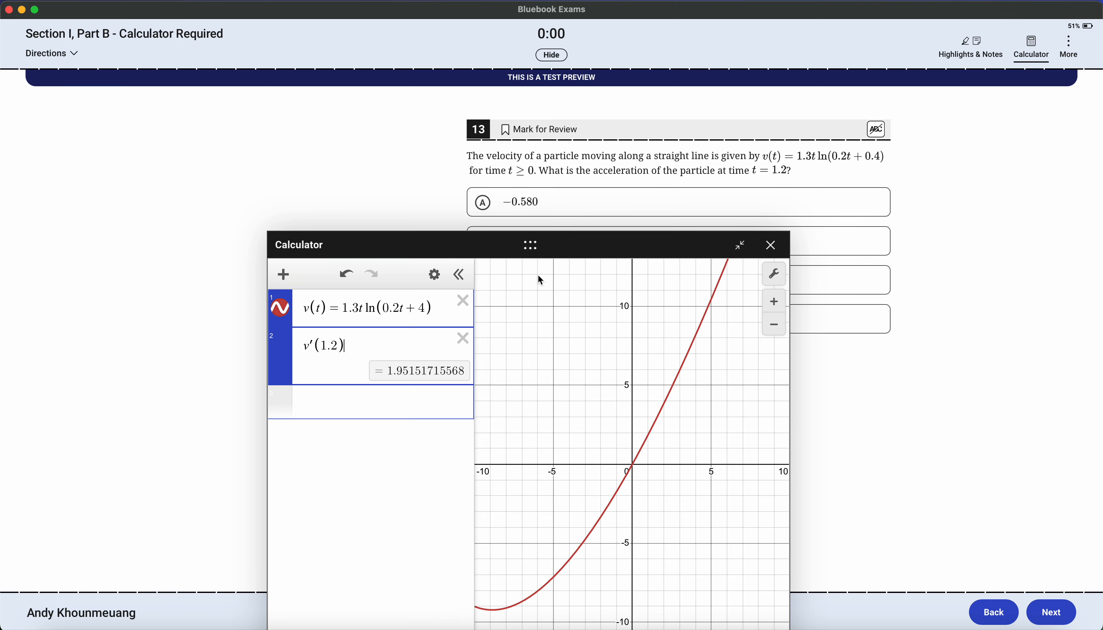
left_click(573, 250)
left_click_drag(573, 250, 550, 357)
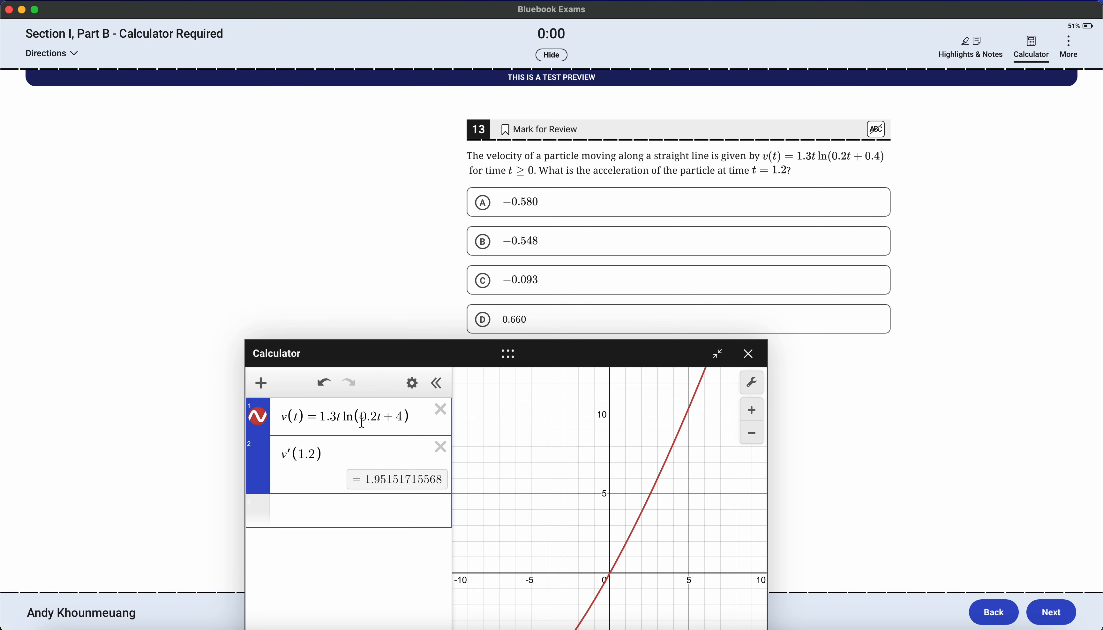
left_click(323, 421)
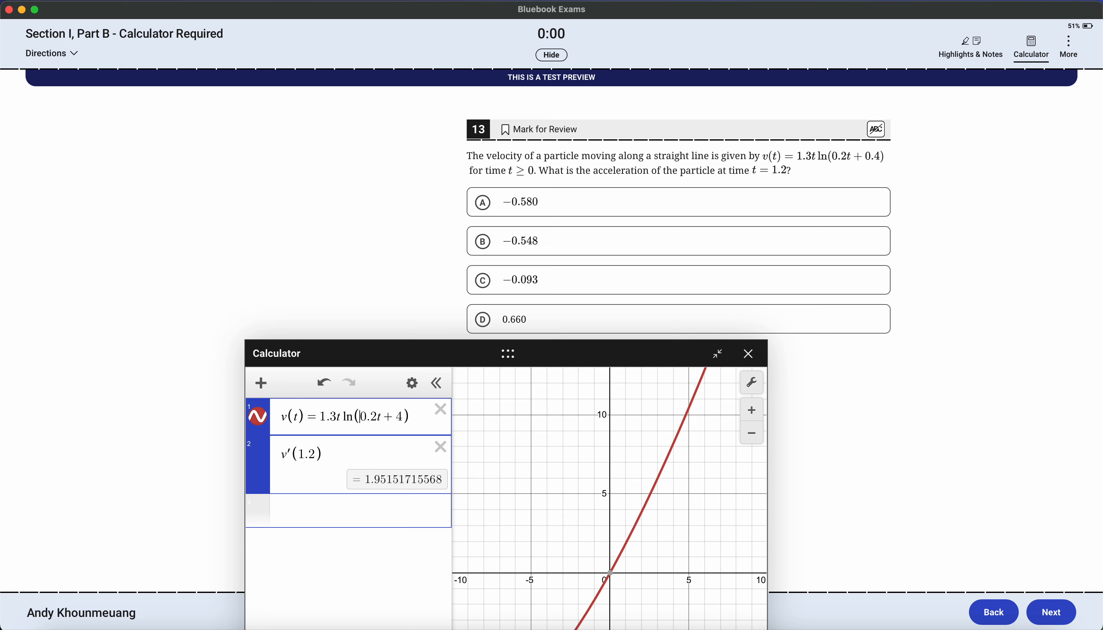
type("0.")
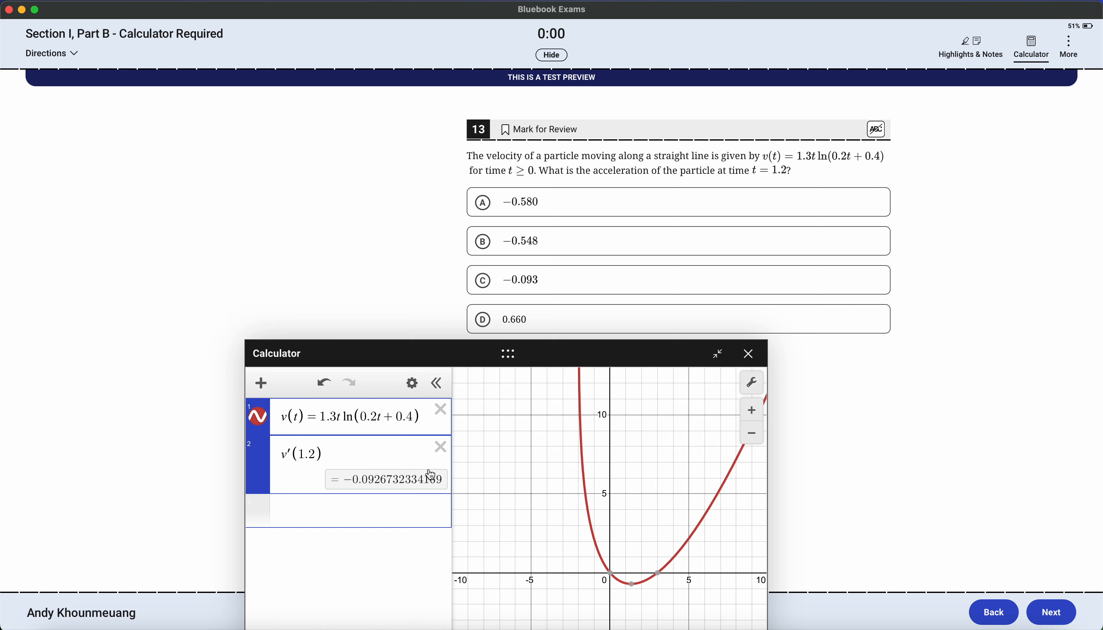
Step: Answer question 13 with choice C, −0.093, and go to the next question
left_click(600, 287)
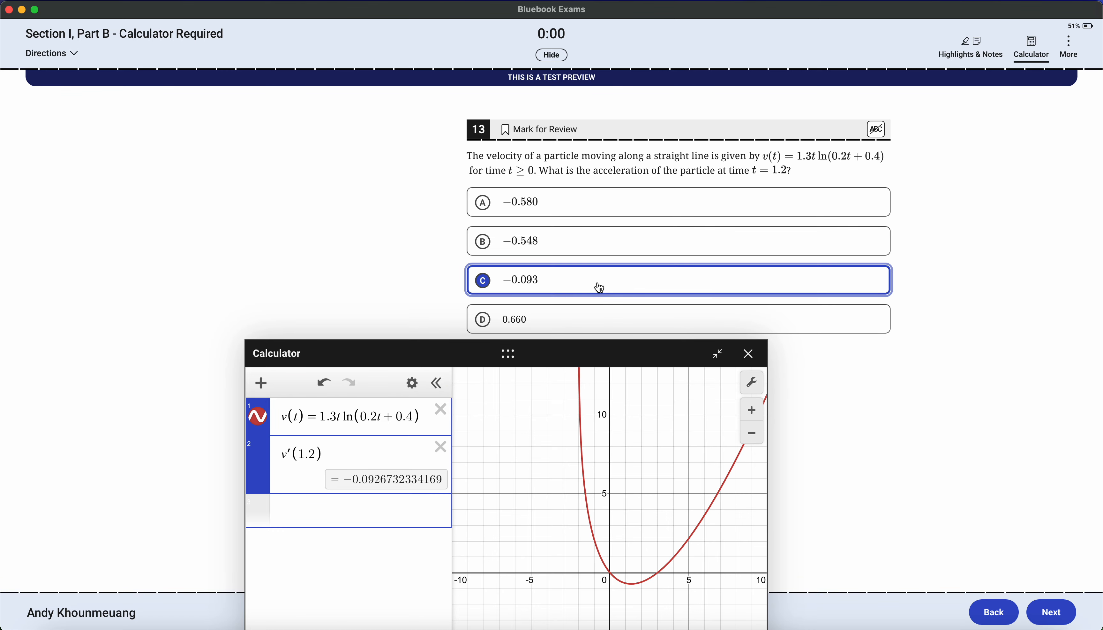
left_click(1058, 618)
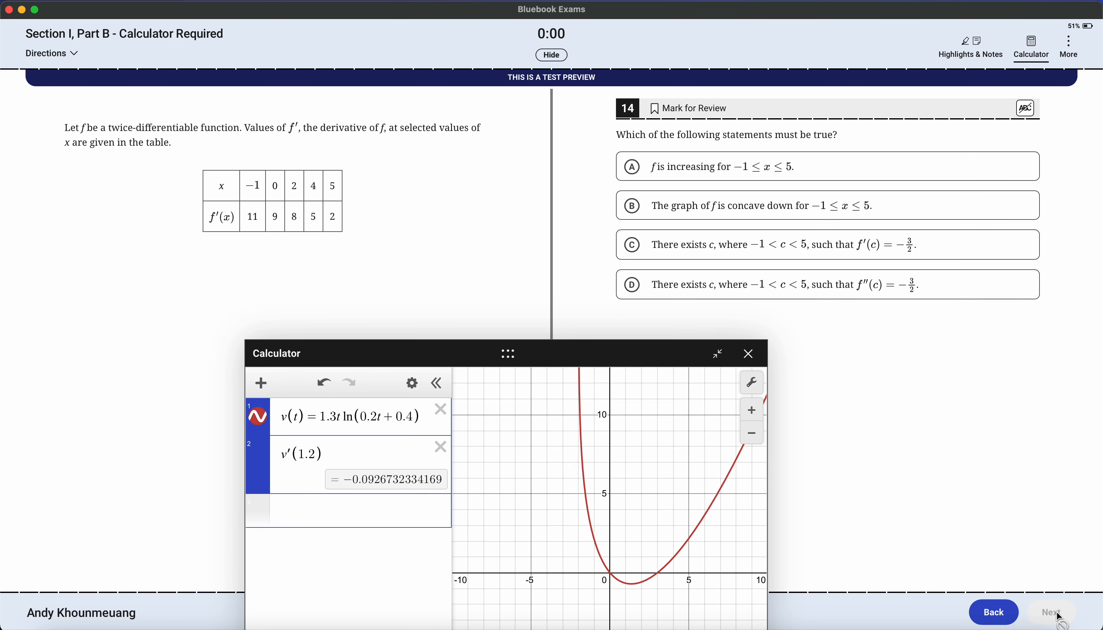
Step: Clear the old expressions from the calculator and insert a table in the first expression line
left_click_drag(543, 350, 361, 296)
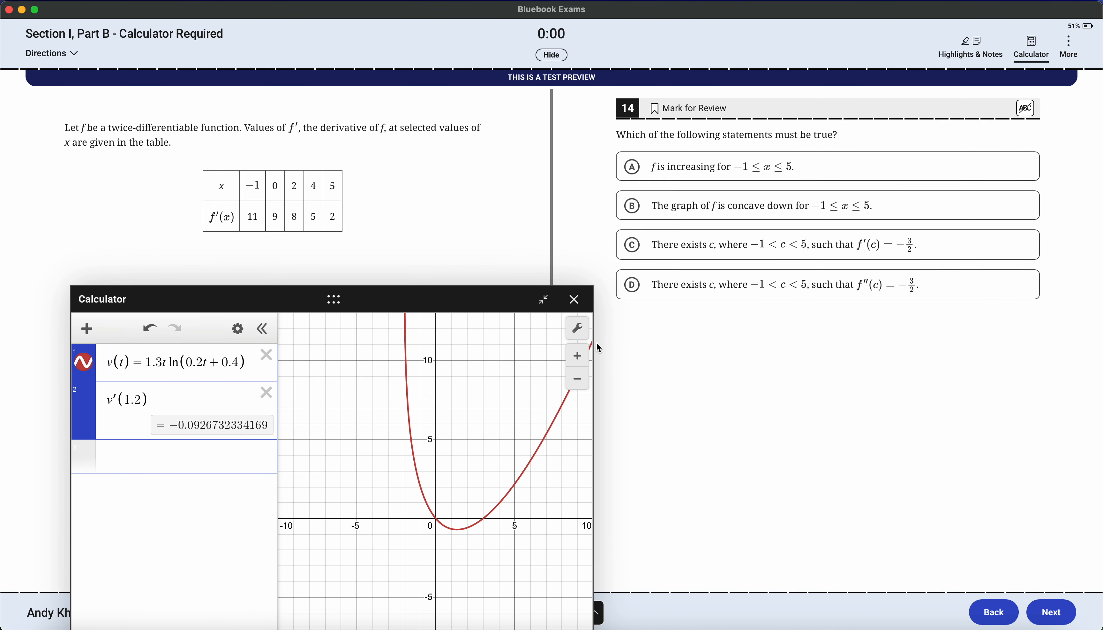
left_click(268, 357)
left_click(268, 358)
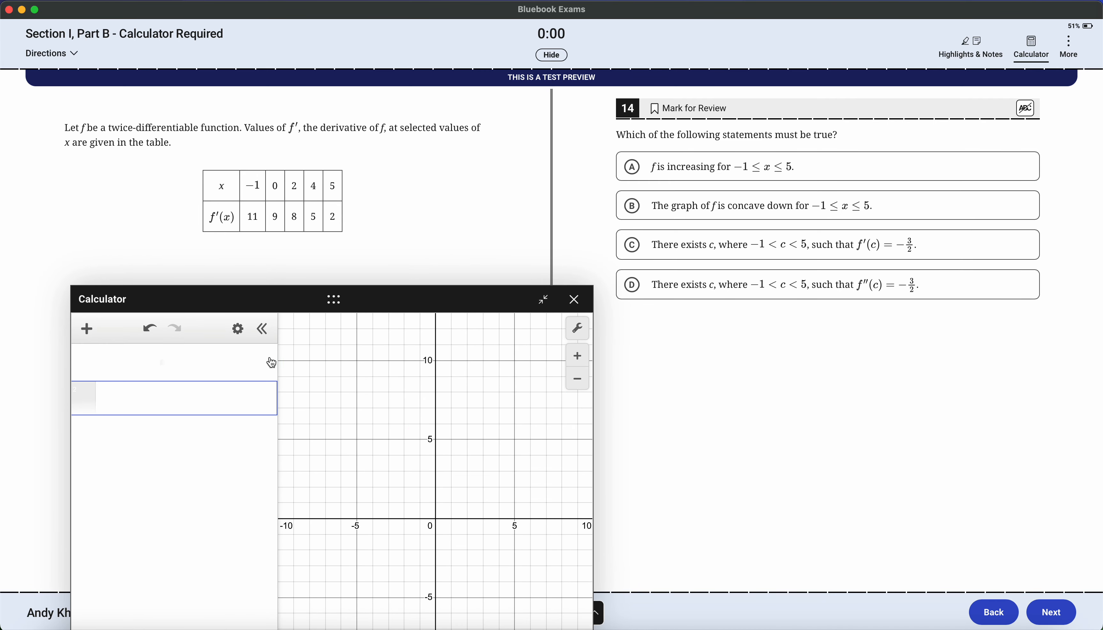
left_click(214, 359)
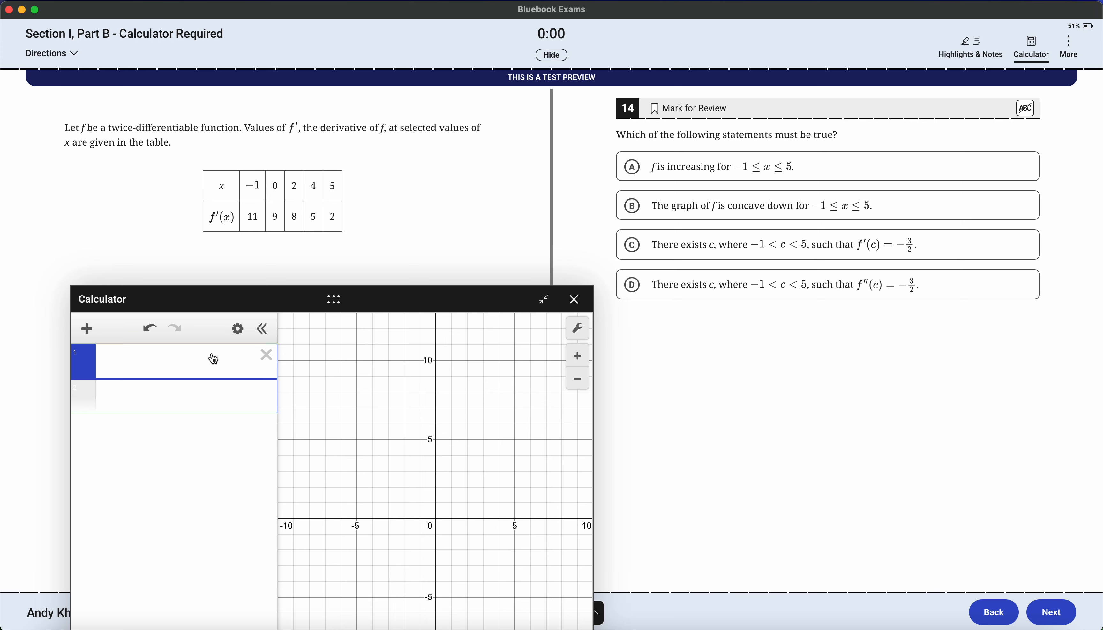
type("table")
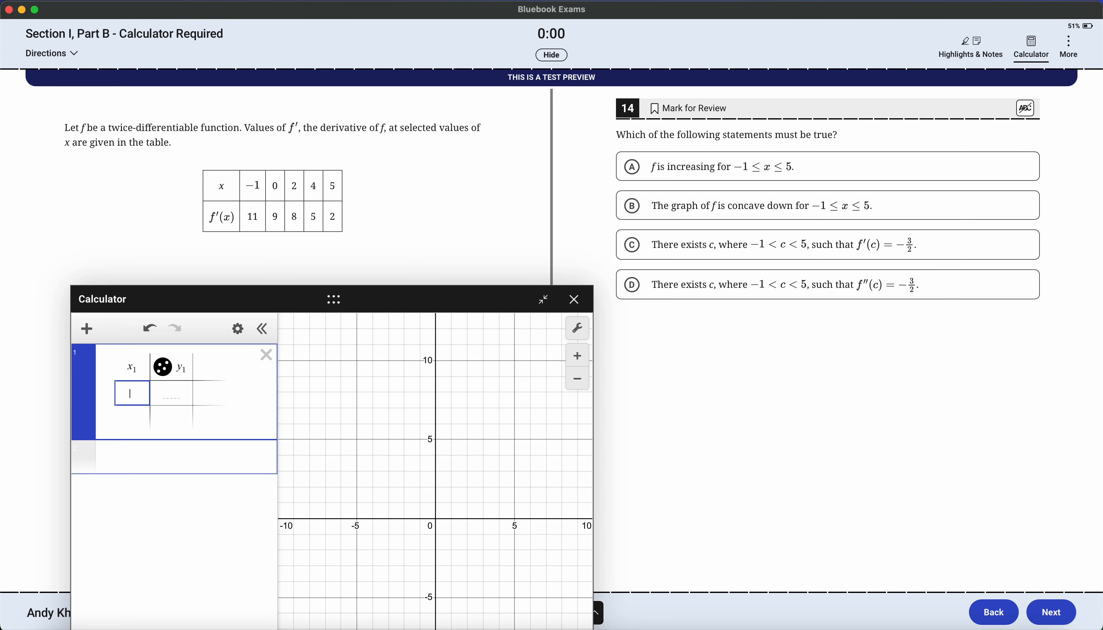
Step: Fill the table's x₁ column with the values −1, 0, 2, 4 and 5
type("-1")
key("Return")
type("0")
key("Return")
type("2")
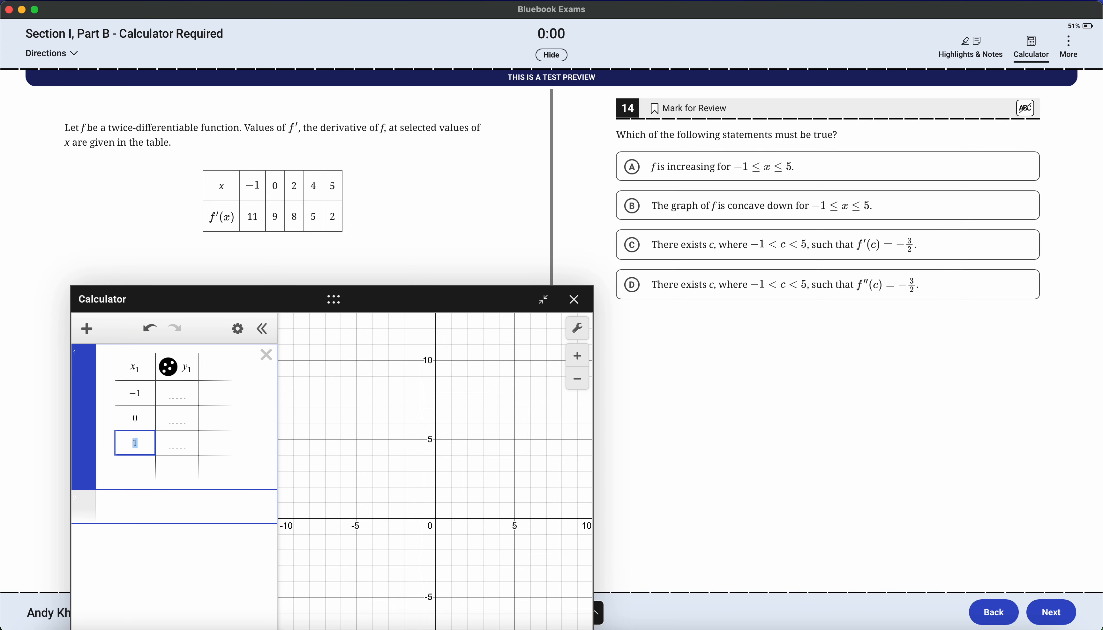
key("Return")
type("4")
key("Return")
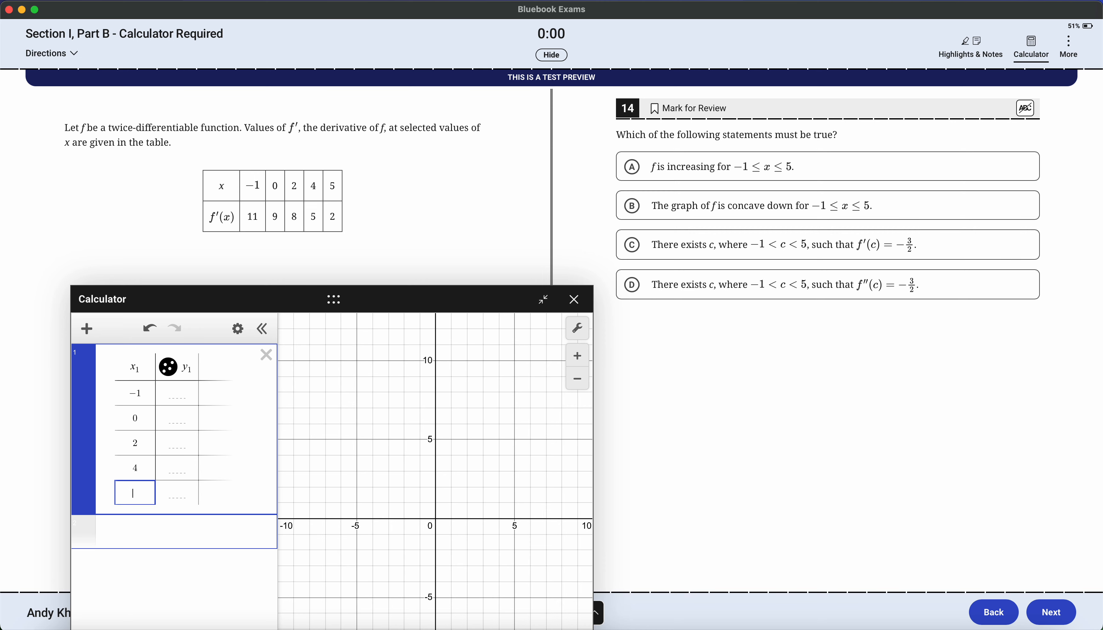
type("5")
Step: Fill the table's y₁ column with the f′(x) values 11, 9, 8, 5 and 2
key("Right")
key("Up")
key("Up")
key("Up")
key("Up")
type("11")
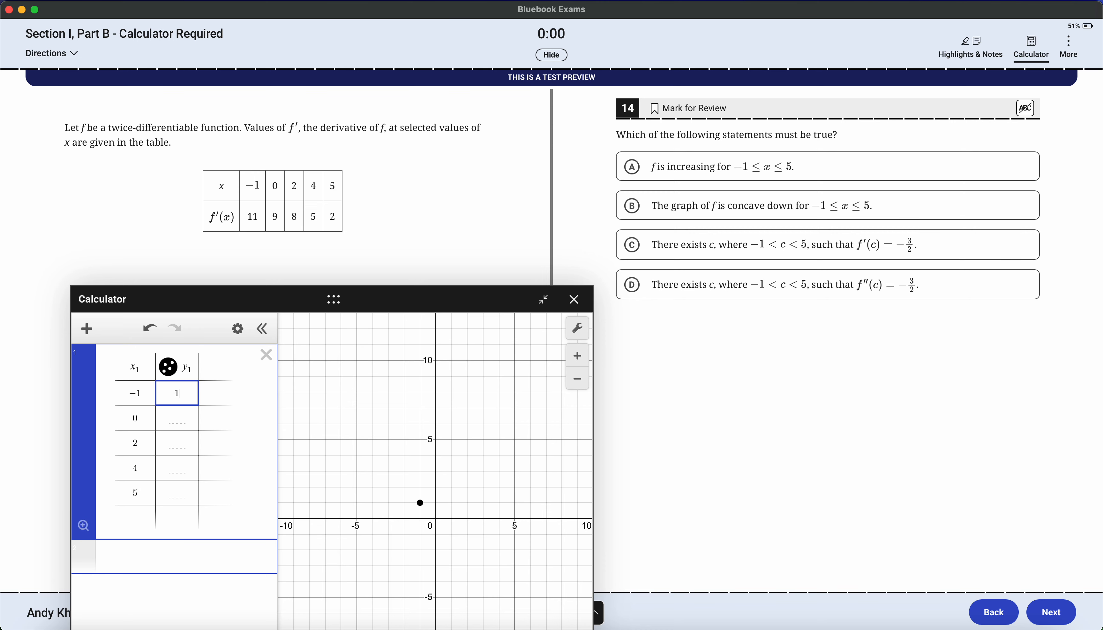
key("Return")
type("9")
key("Return")
type("8")
key("Return")
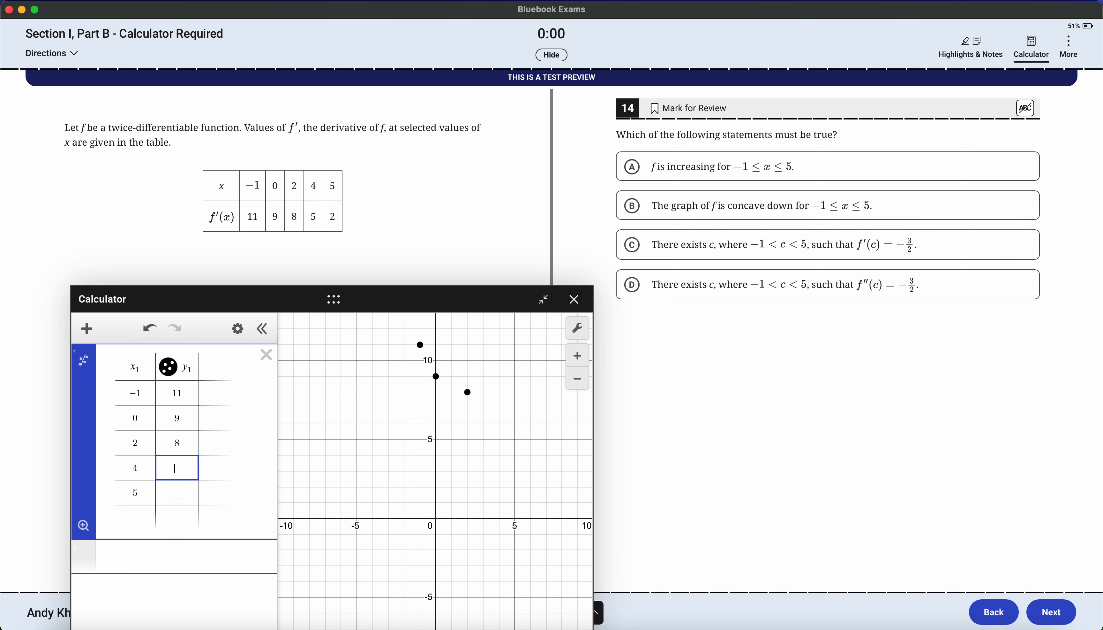
type("5")
key("Return")
type("2")
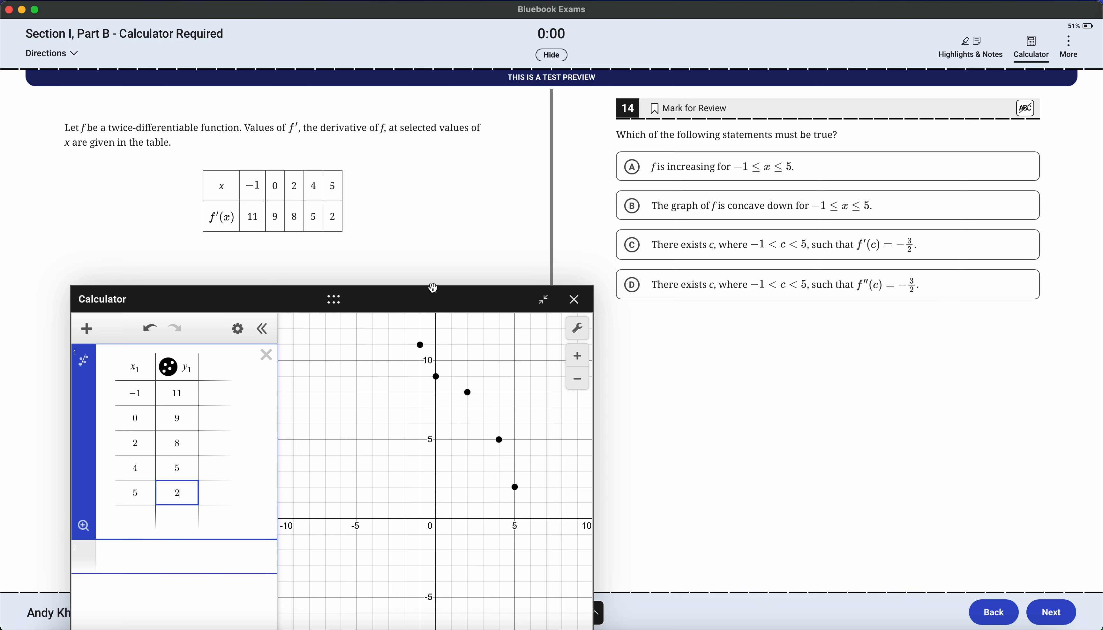
left_click_drag(324, 295, 305, 268)
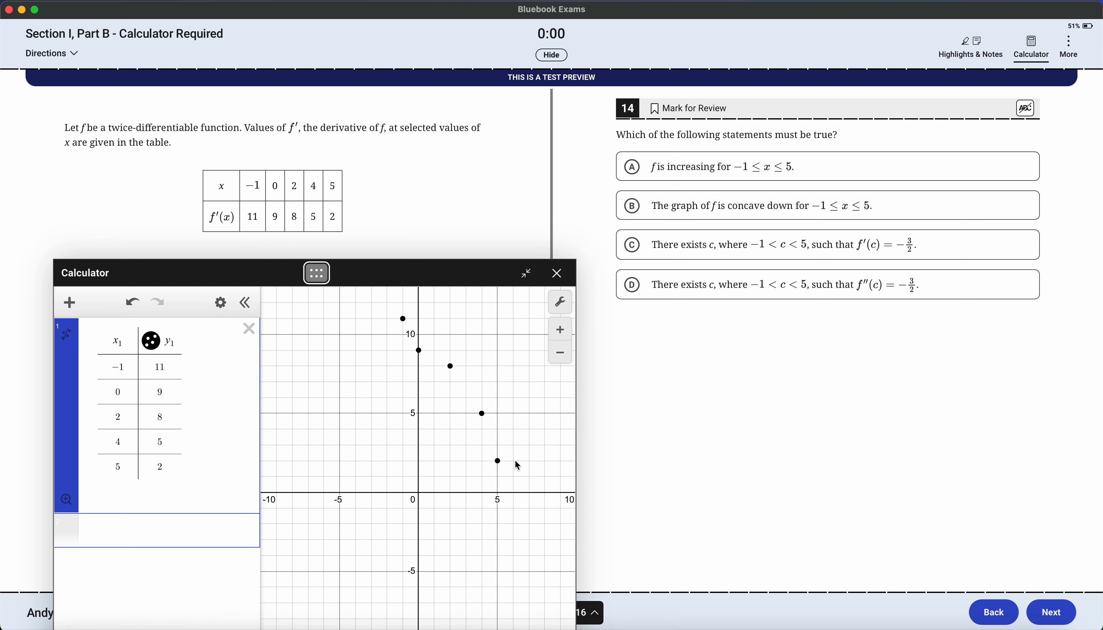
Step: Insert a table row after x = −1 with x −0.5 and y −3, and show the new point's coordinates
left_click(189, 537)
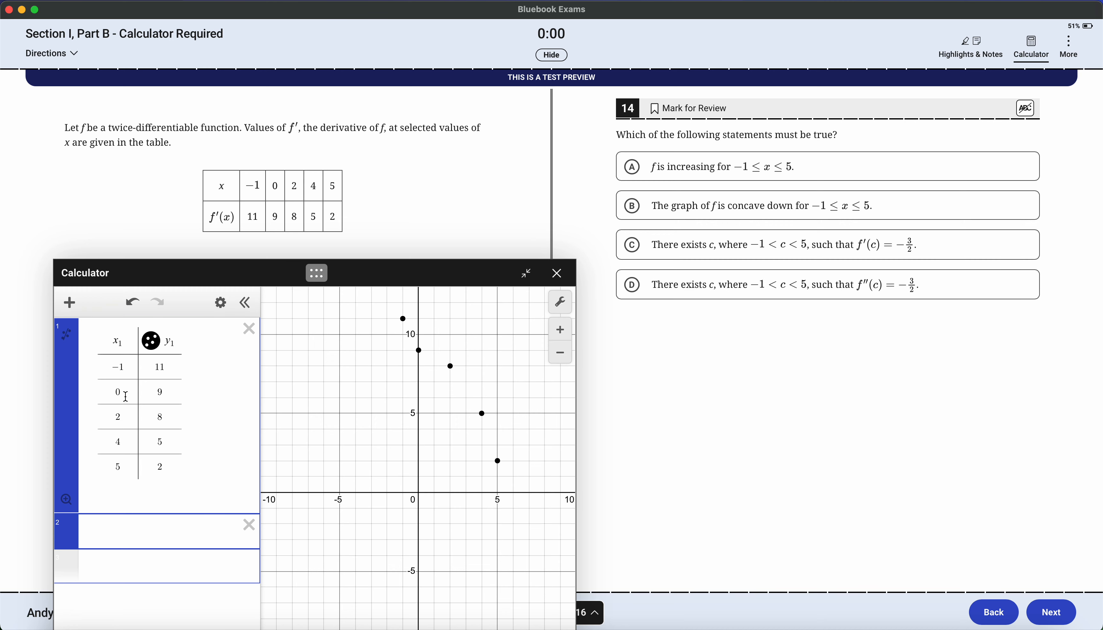
double_click(131, 371)
key("Right")
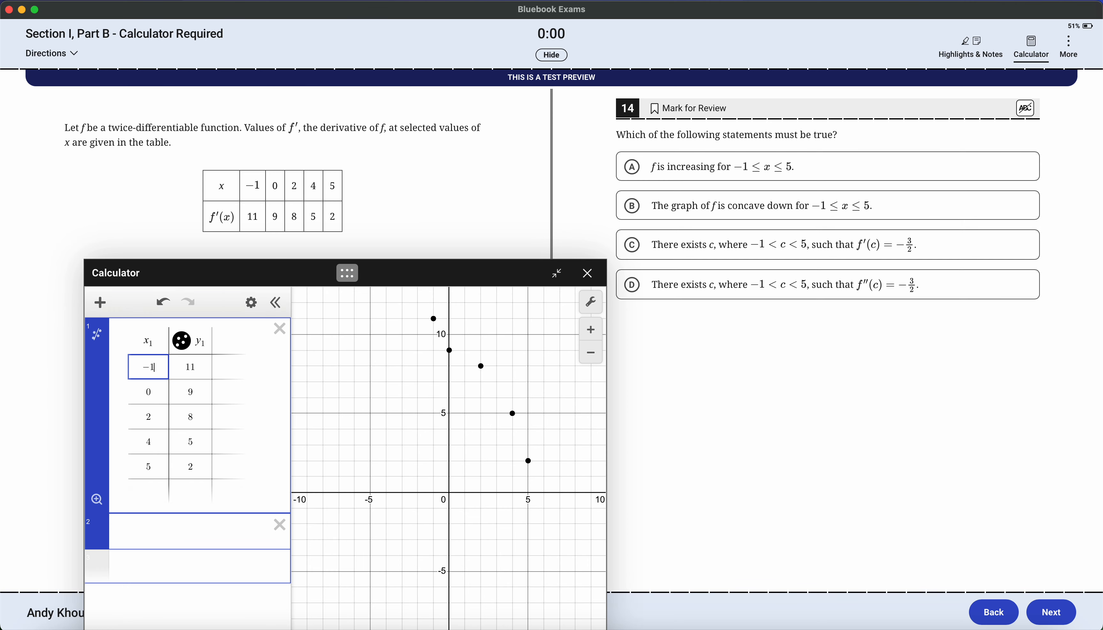
key("Return")
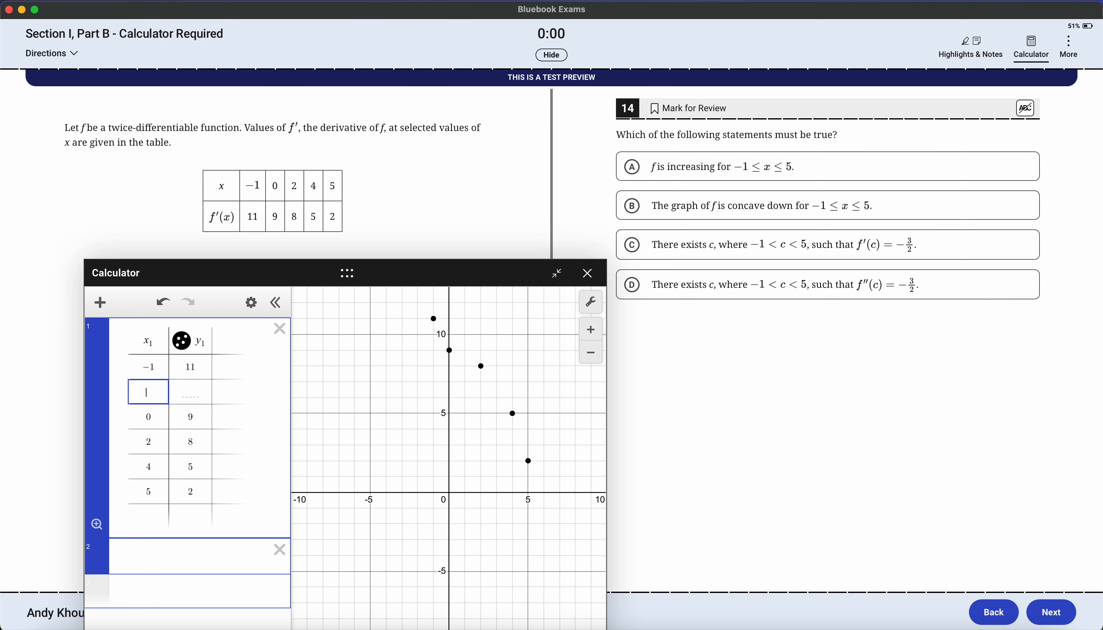
type("-0.6")
key("BackSpace")
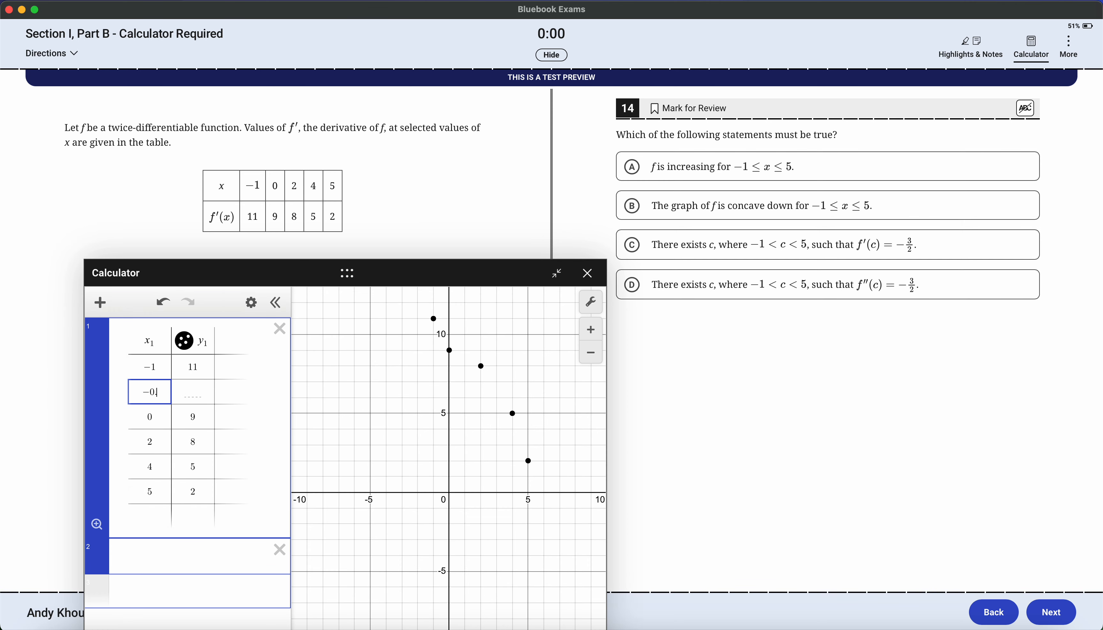
type("5")
key("Right")
type("-")
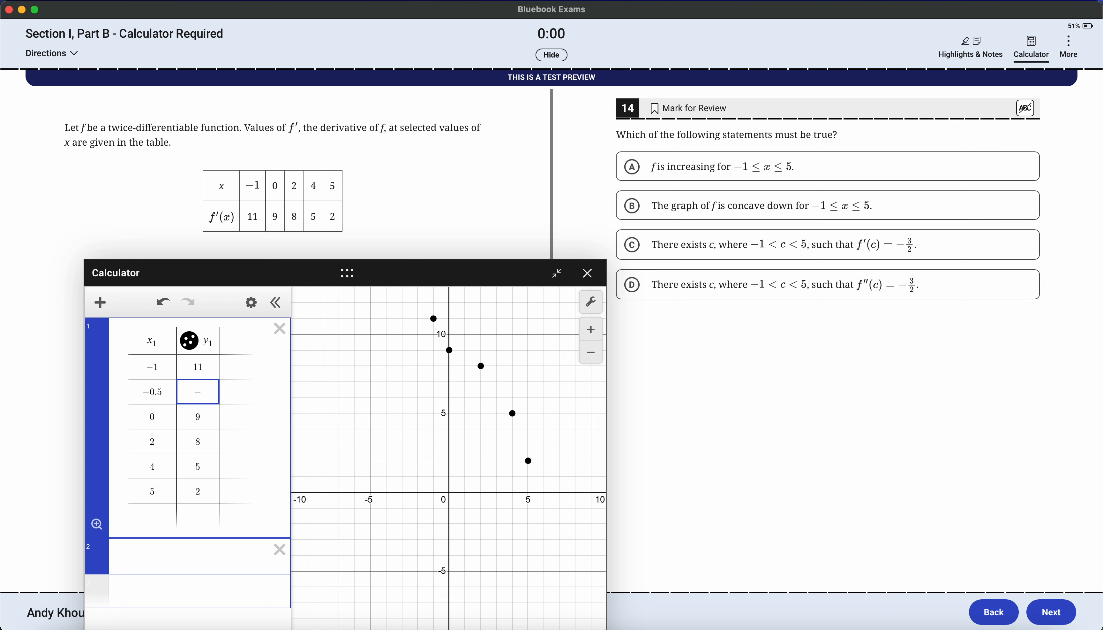
type("3")
left_click(443, 540)
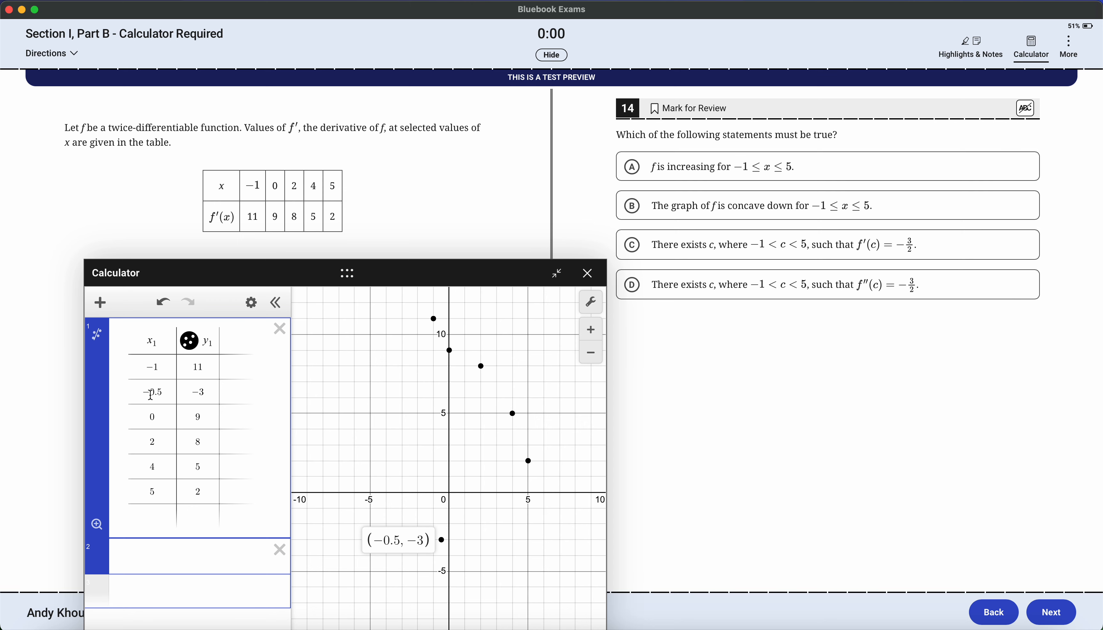
Step: Clear both values of the −0.5 row and remove that row from the table
double_click(167, 395)
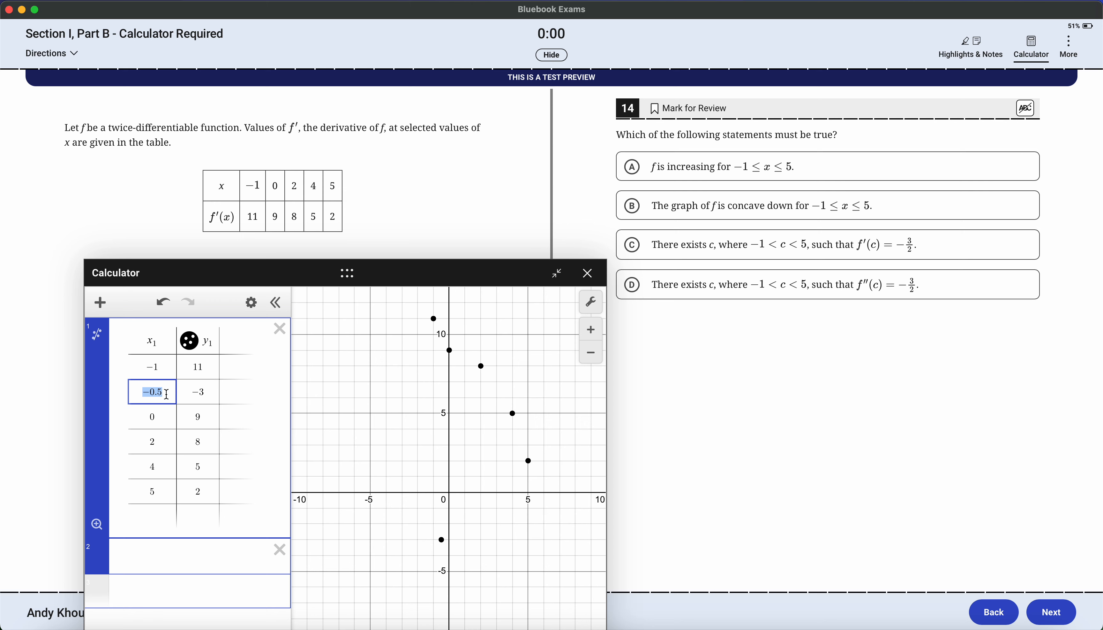
key("BackSpace")
key("Tab")
key("BackSpace")
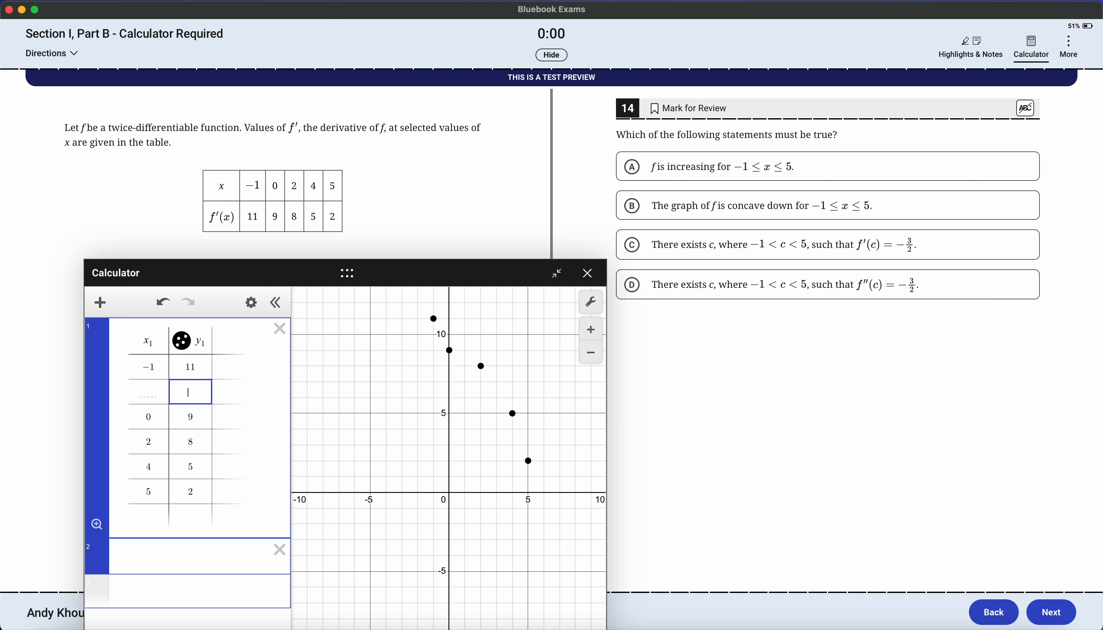
key("shift+Tab")
key("BackSpace")
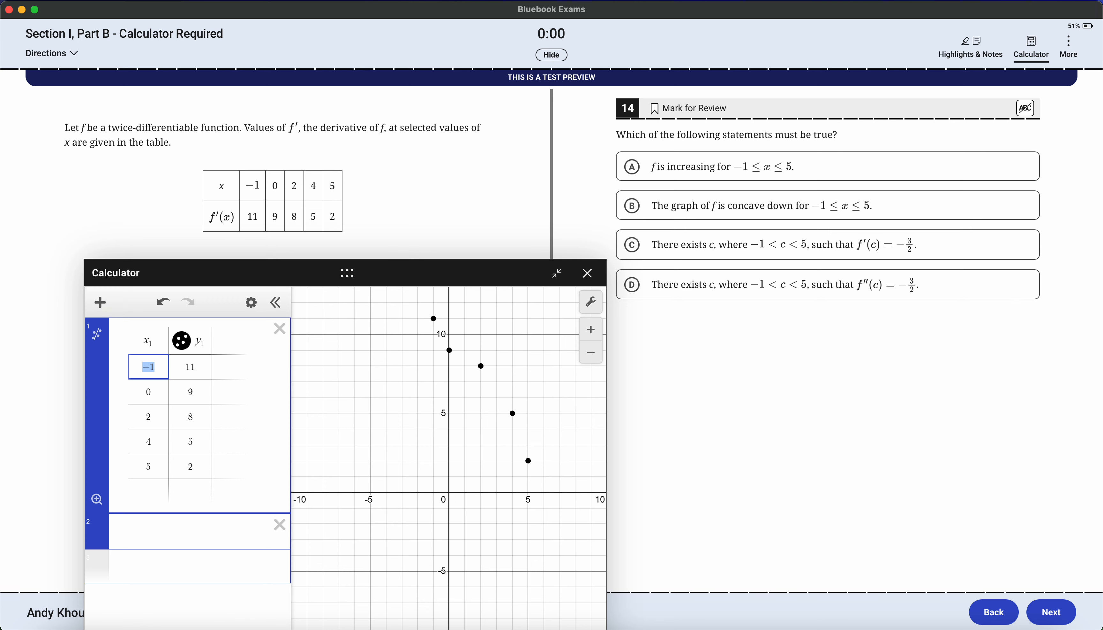
Step: Insert a table row after x = −1 with x −0.5 and y 14, bringing the new point into view
key("Right")
key("Return")
type("-")
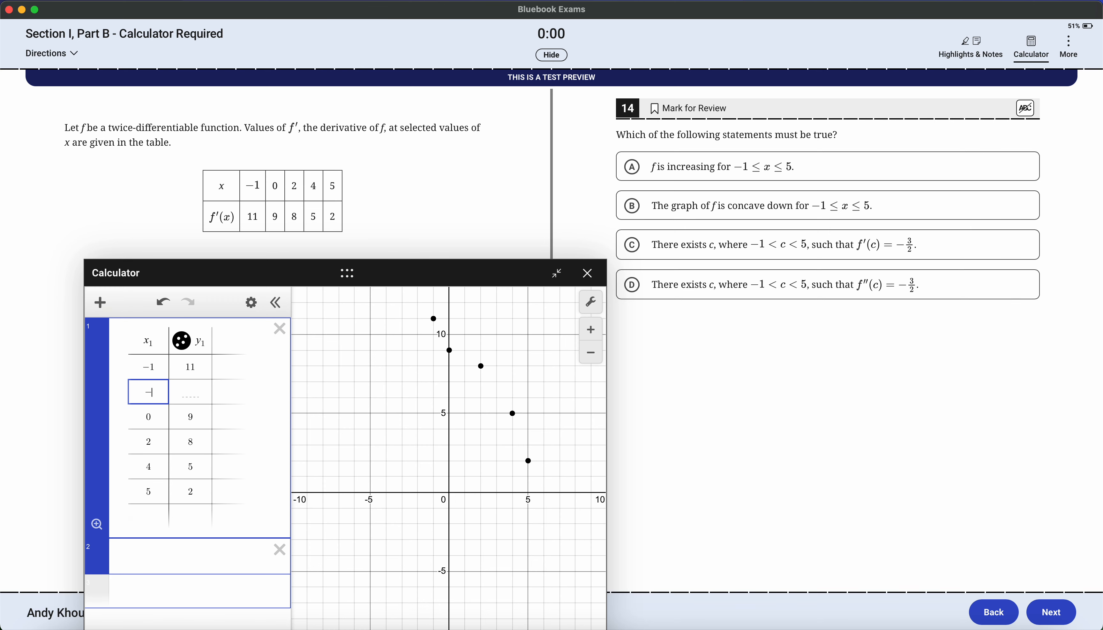
type("0.5")
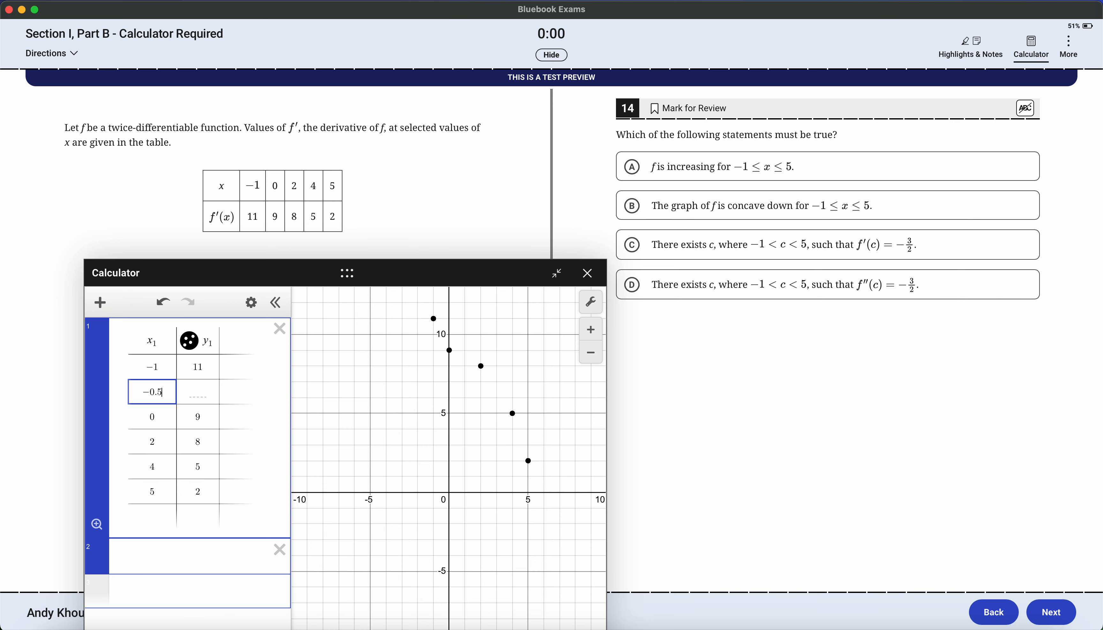
key("Tab")
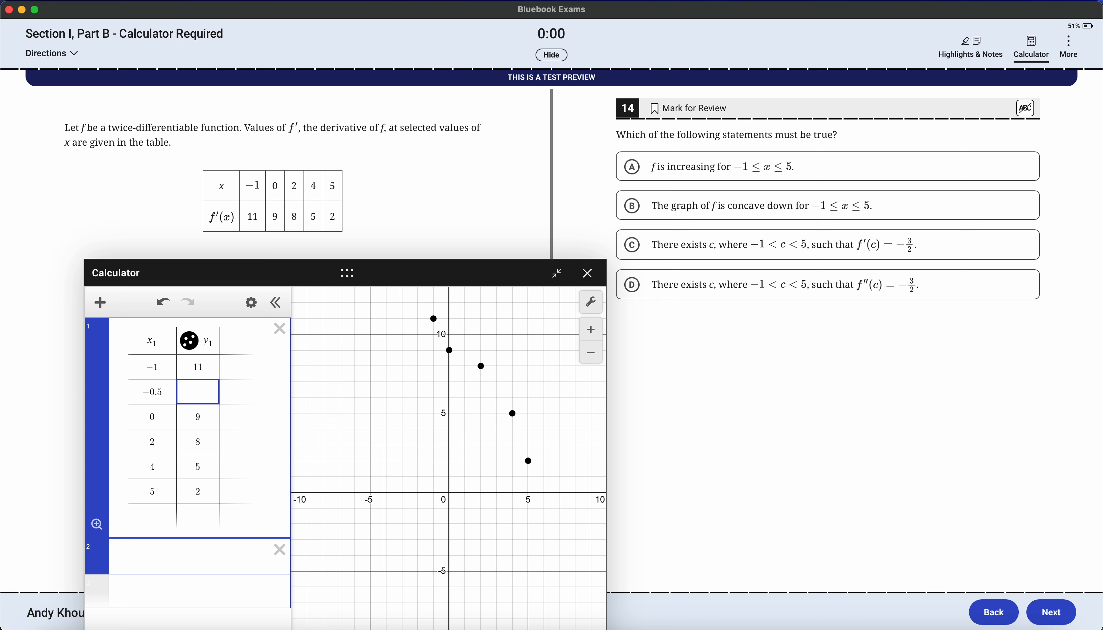
type("14")
left_click_drag(421, 403, 408, 507)
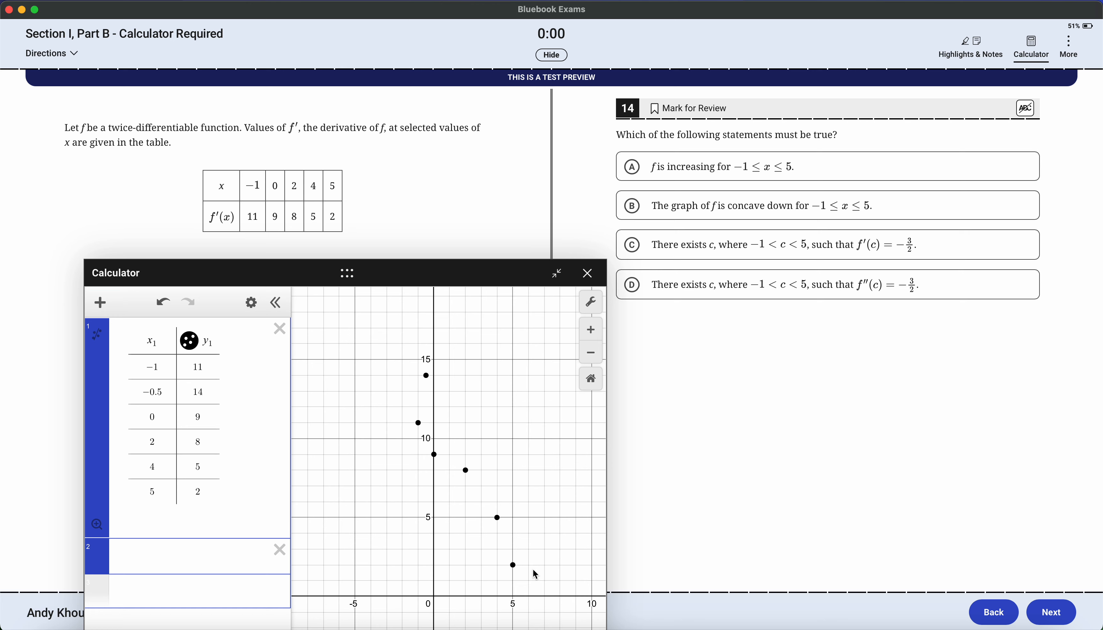
Step: Clear both values of the −0.5 row and remove that row from the table
double_click(207, 390)
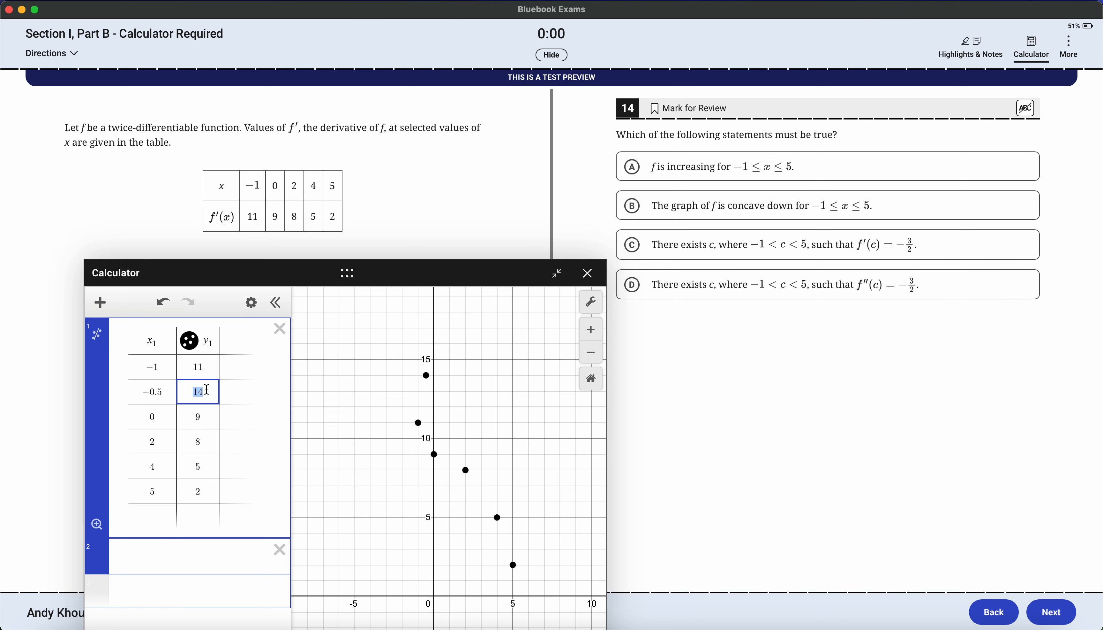
key("BackSpace")
key("BackSpace")
key("BackSpace")
key("BackSpace")
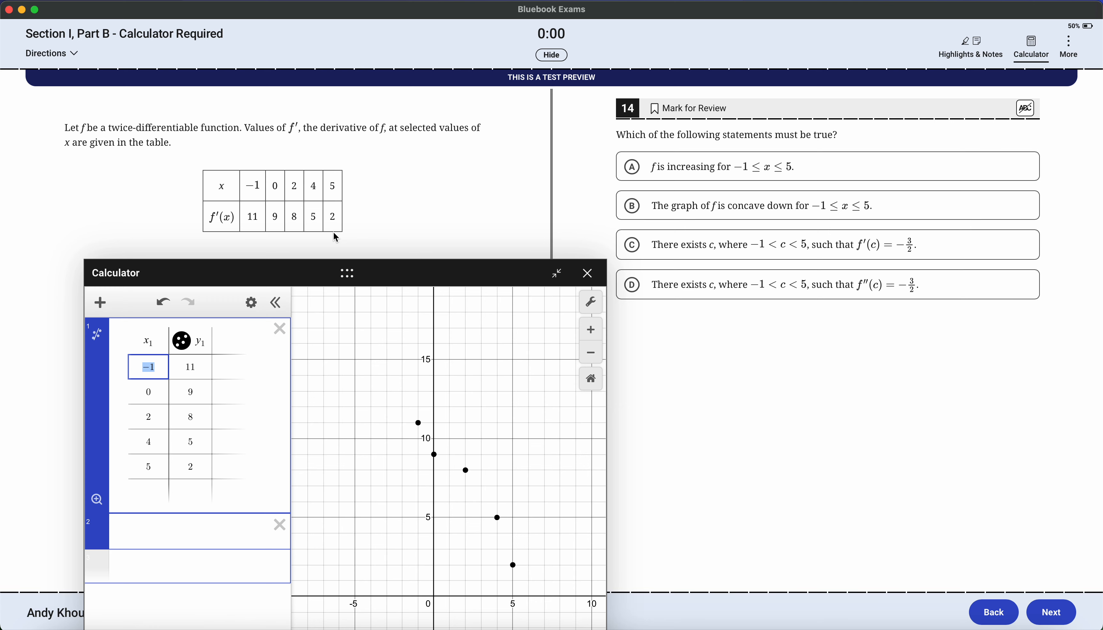
Step: Insert a table row after x = −1 with x −0.5 and y −2, bringing the new point into view
key("Return")
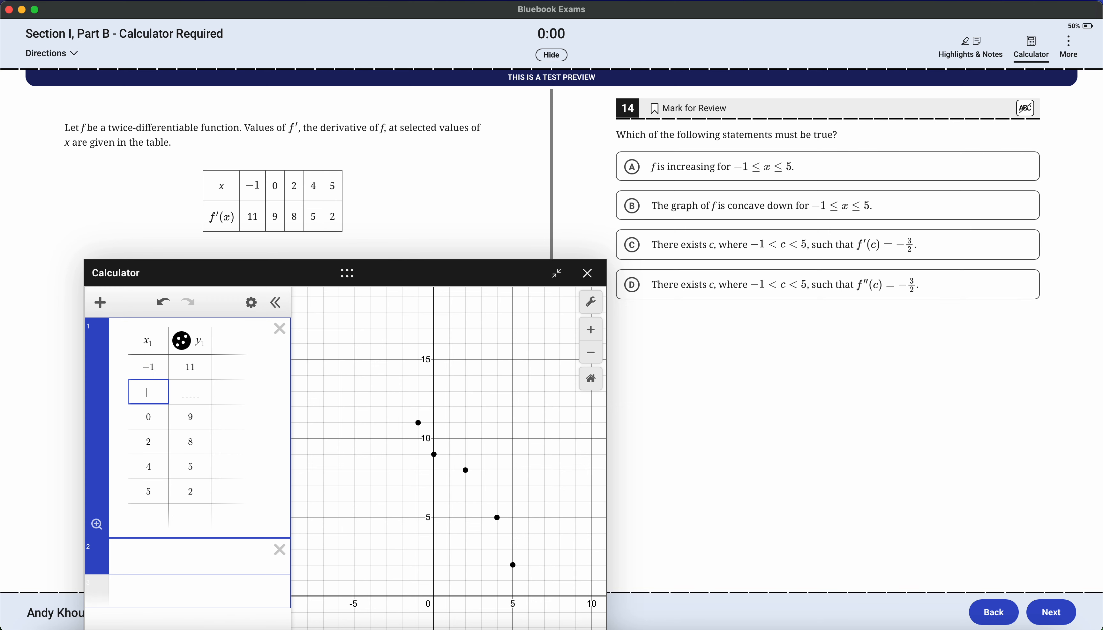
type("-0.5")
key("Tab")
type("-2")
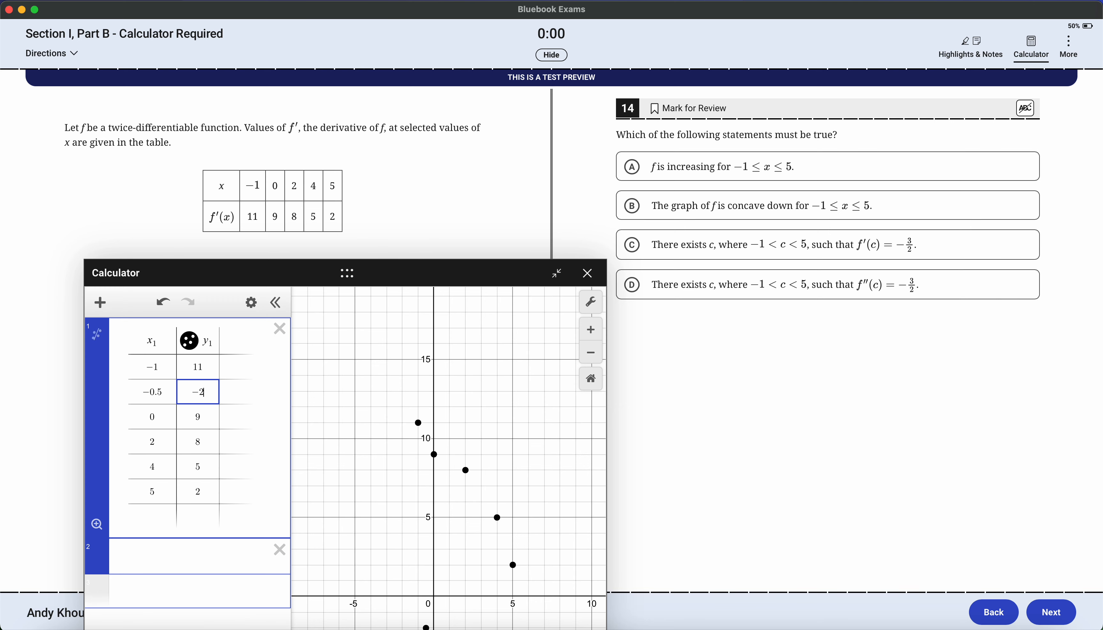
left_click_drag(417, 484, 414, 428)
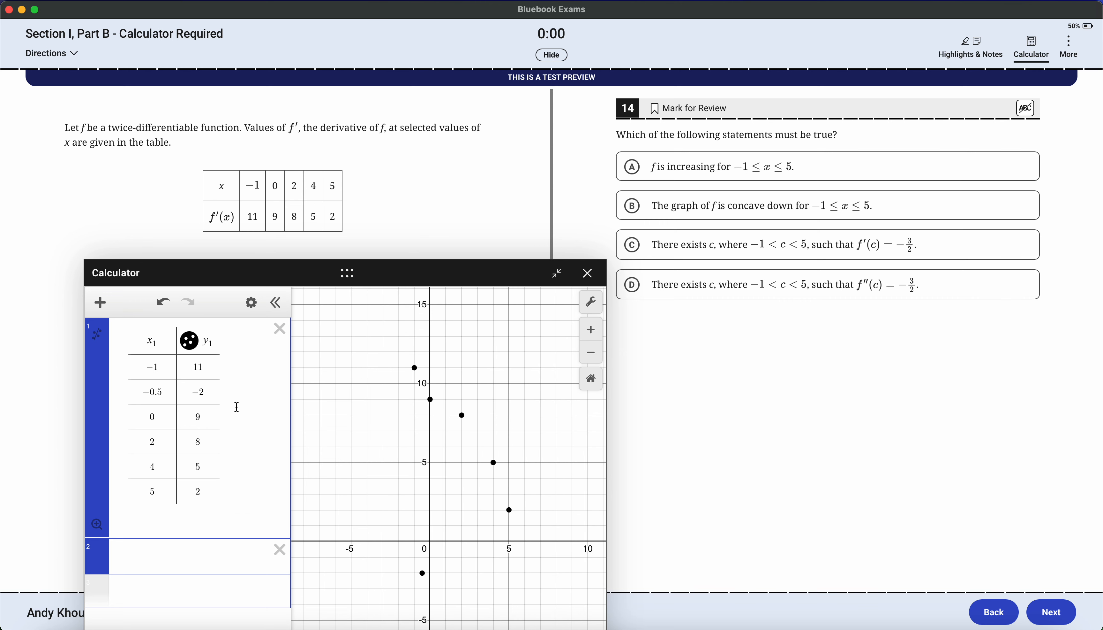
Step: Empty the −0.5 row and delete it so the table holds only the five given points
double_click(211, 393)
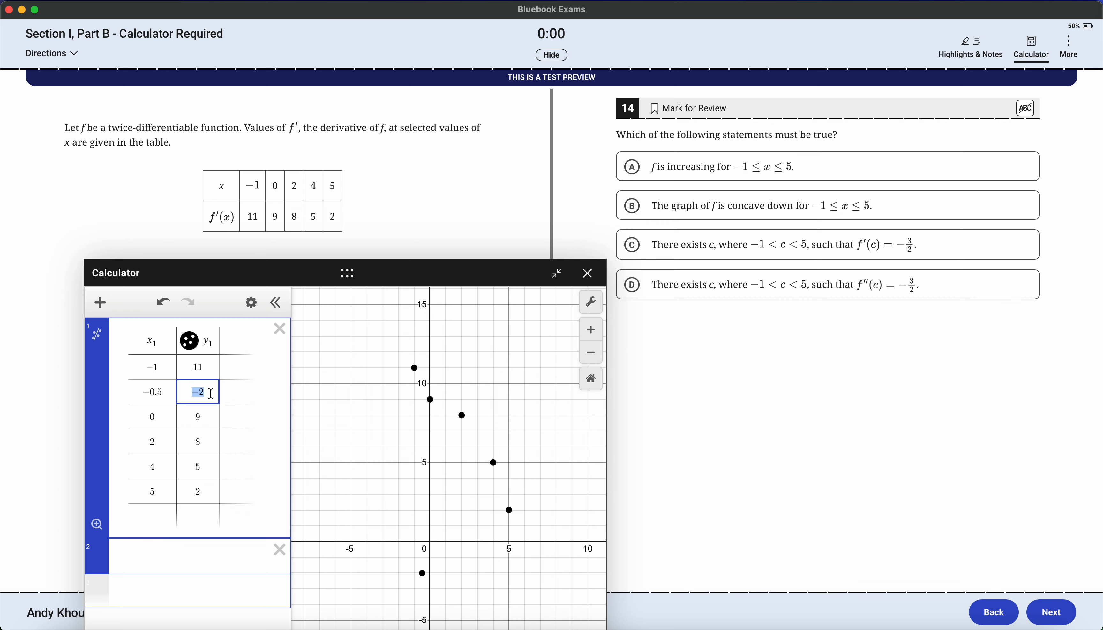
key("BackSpace")
key("BackSpace")
key("BackSpace")
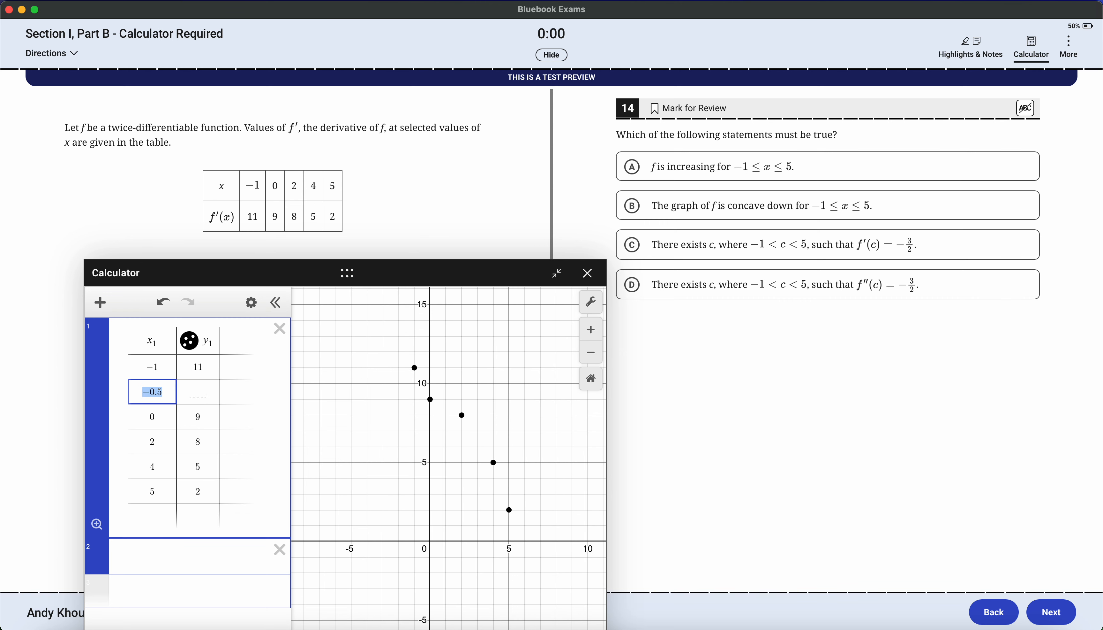
key("BackSpace")
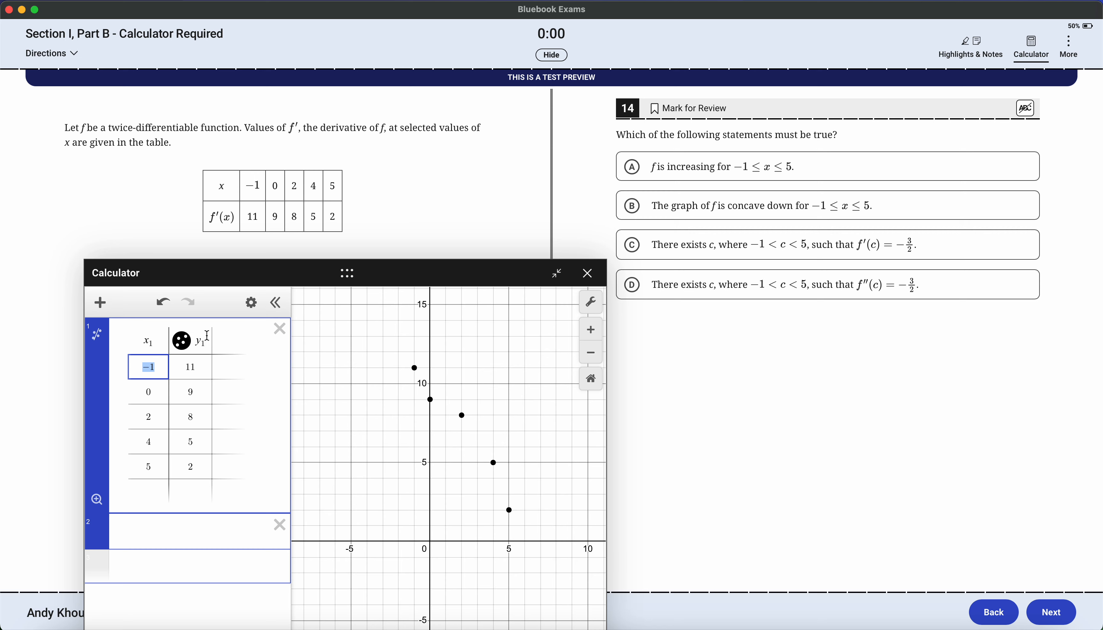
Step: Turn on connecting lines between the plotted y₁ points
left_click(182, 340)
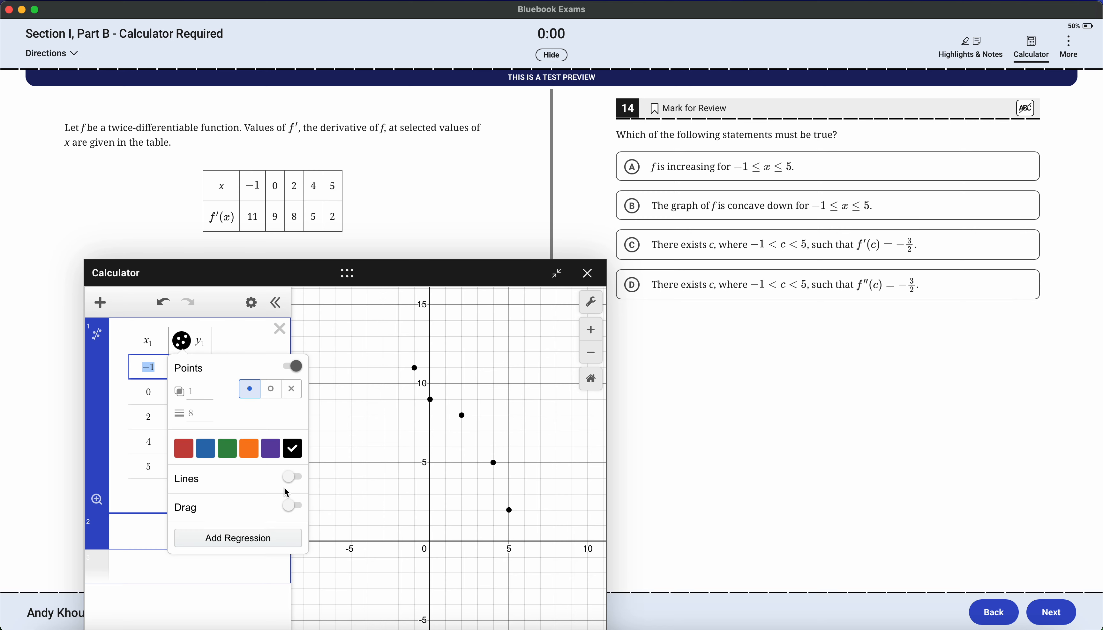
left_click(292, 477)
left_click(429, 482)
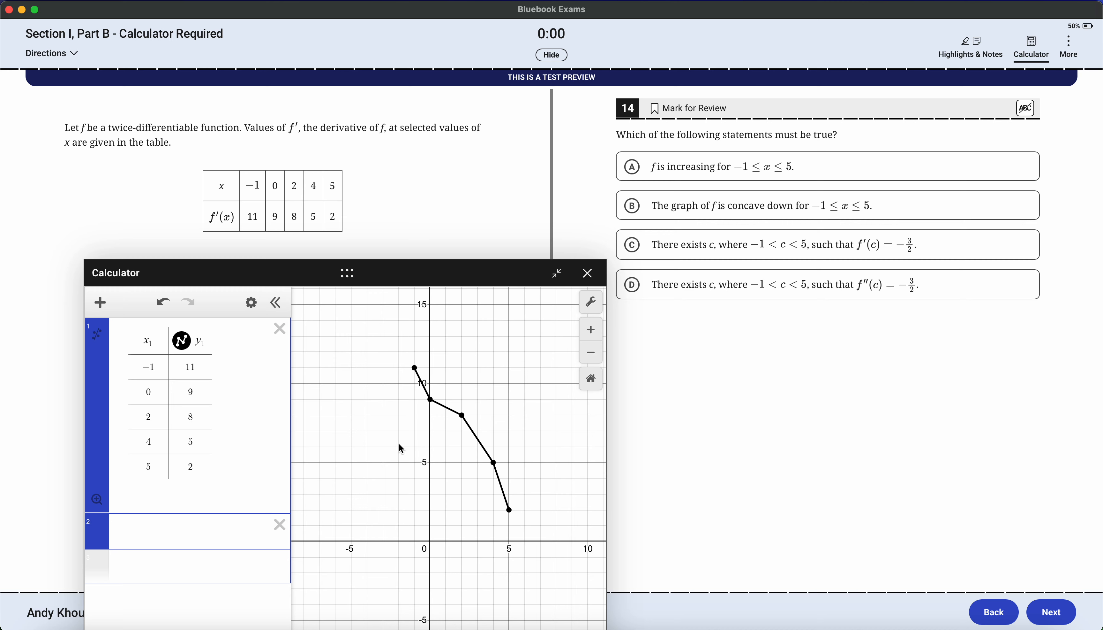
Step: Turn off the connecting lines so y₁ is plotted as points only
left_click(183, 340)
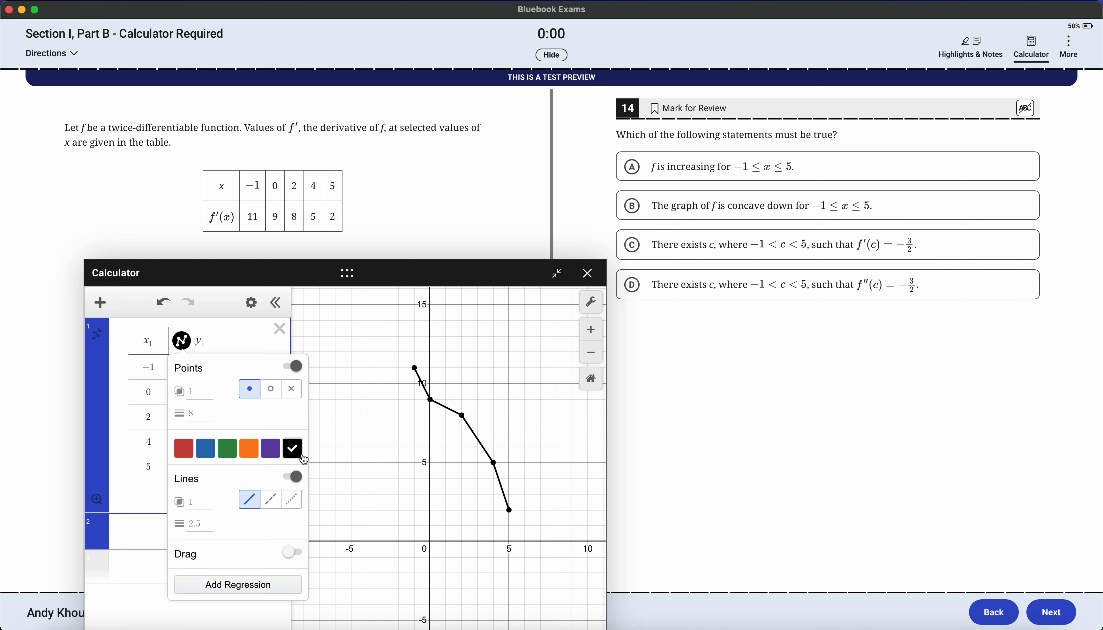
left_click(298, 477)
left_click(388, 482)
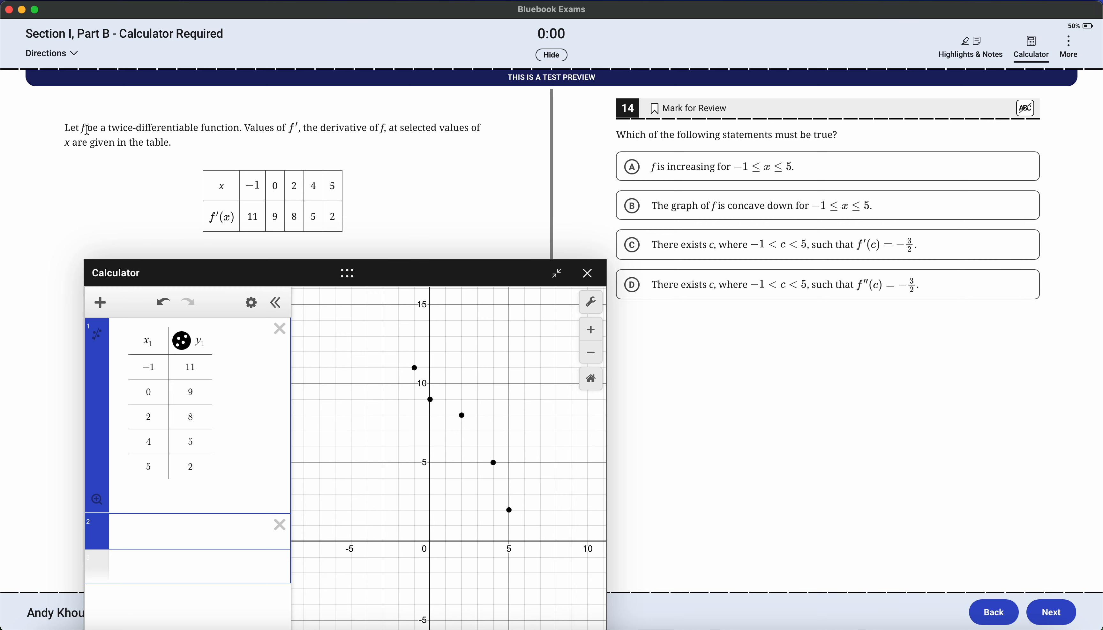
Step: Underline the phrase "twice-differentiable function" in the question text and highlight it in blue
left_click(109, 131)
left_click_drag(108, 130, 240, 125)
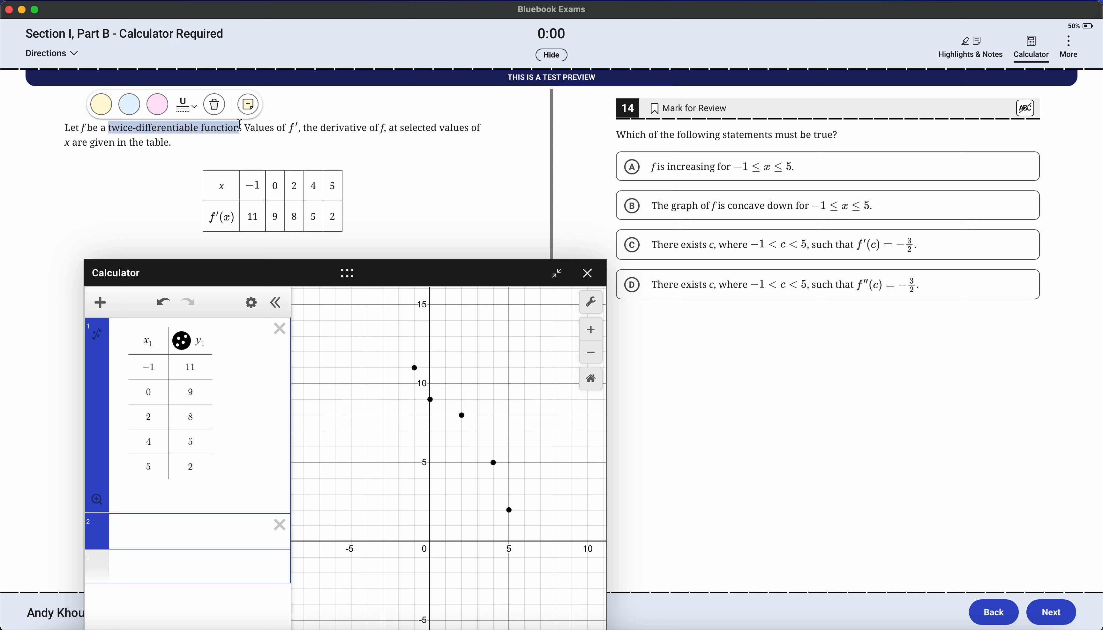
left_click_drag(238, 127, 107, 130)
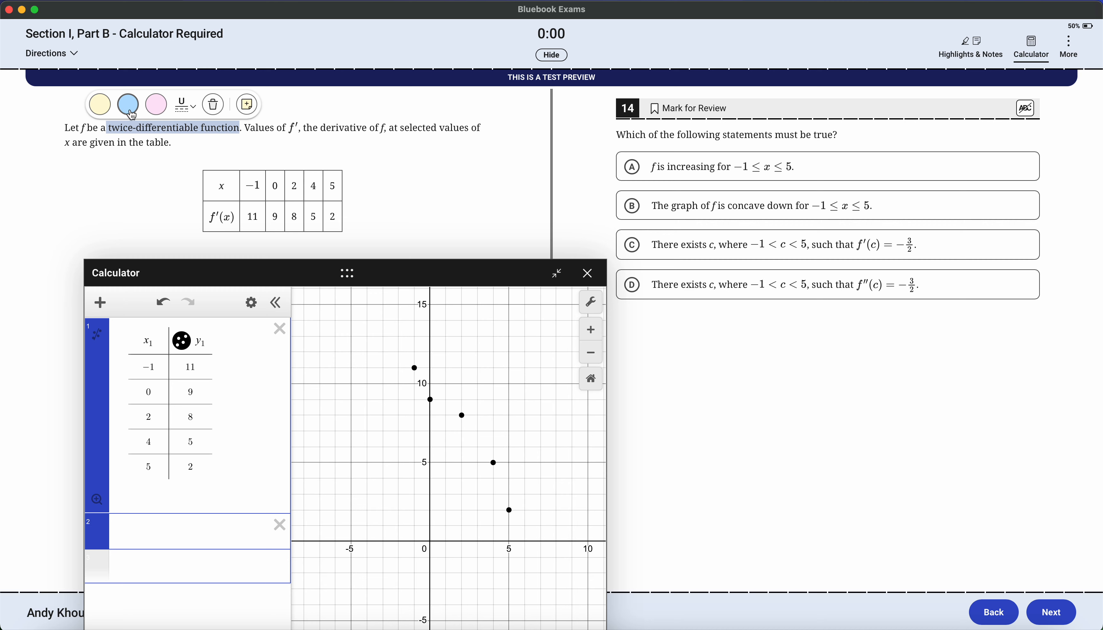
left_click(182, 107)
left_click(100, 104)
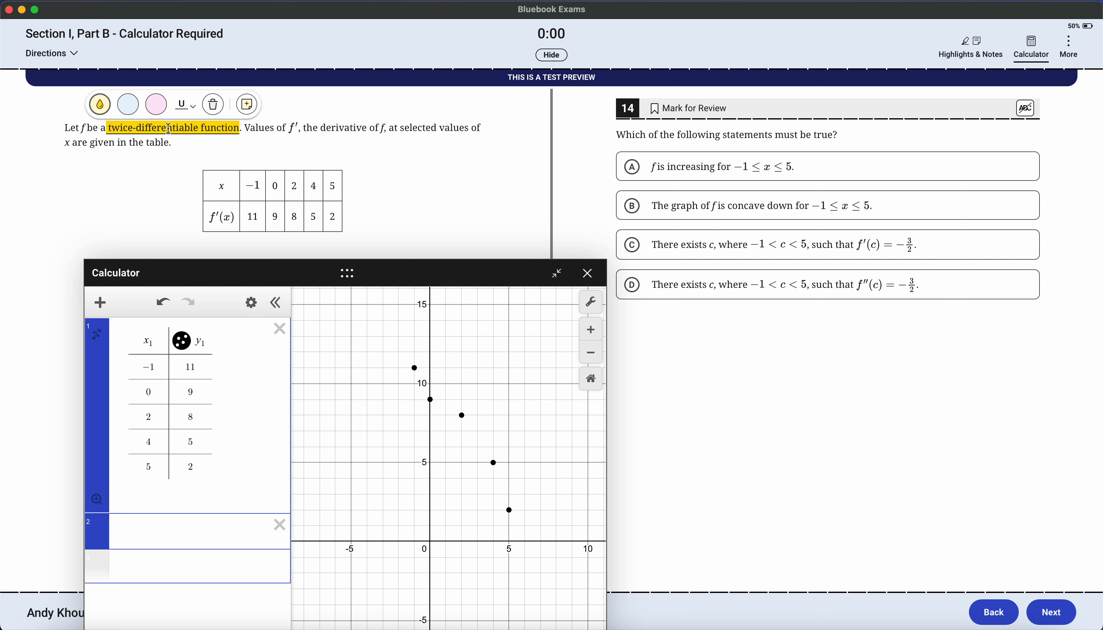
left_click(130, 105)
left_click(174, 170)
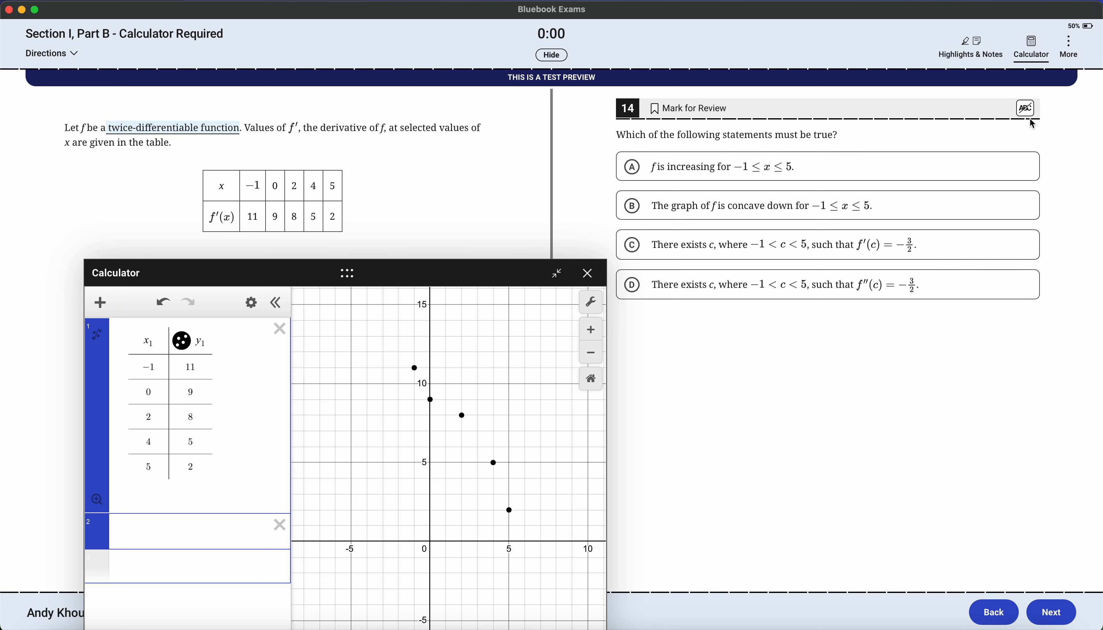
Step: Cross out answer choices A, B and C with the option eliminator, and turn the eliminator off
left_click(1026, 108)
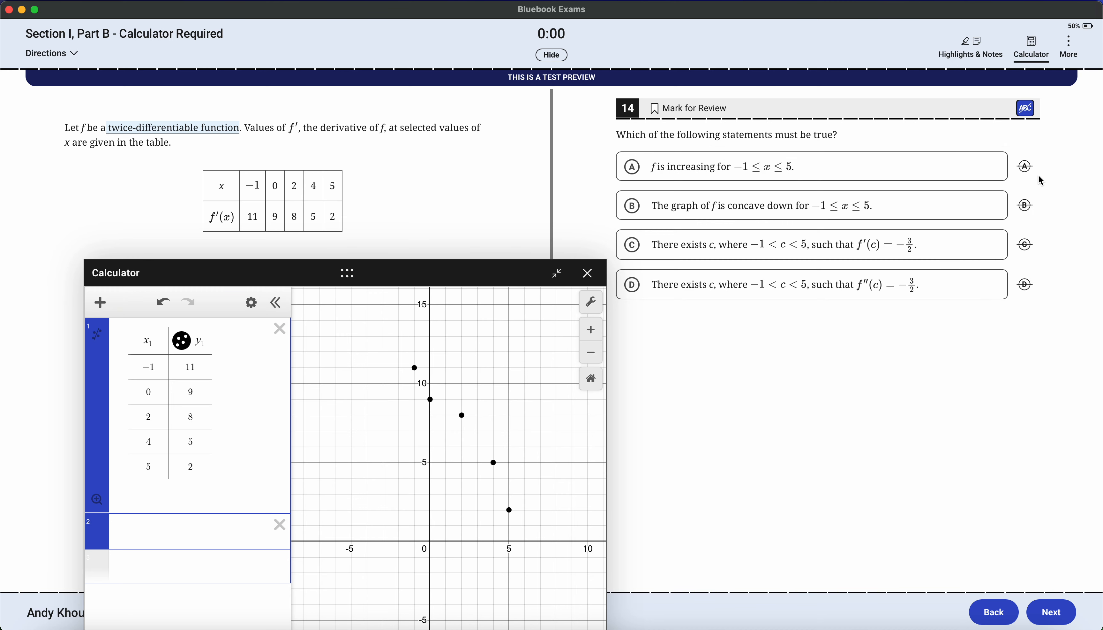
left_click(1026, 167)
left_click(1026, 206)
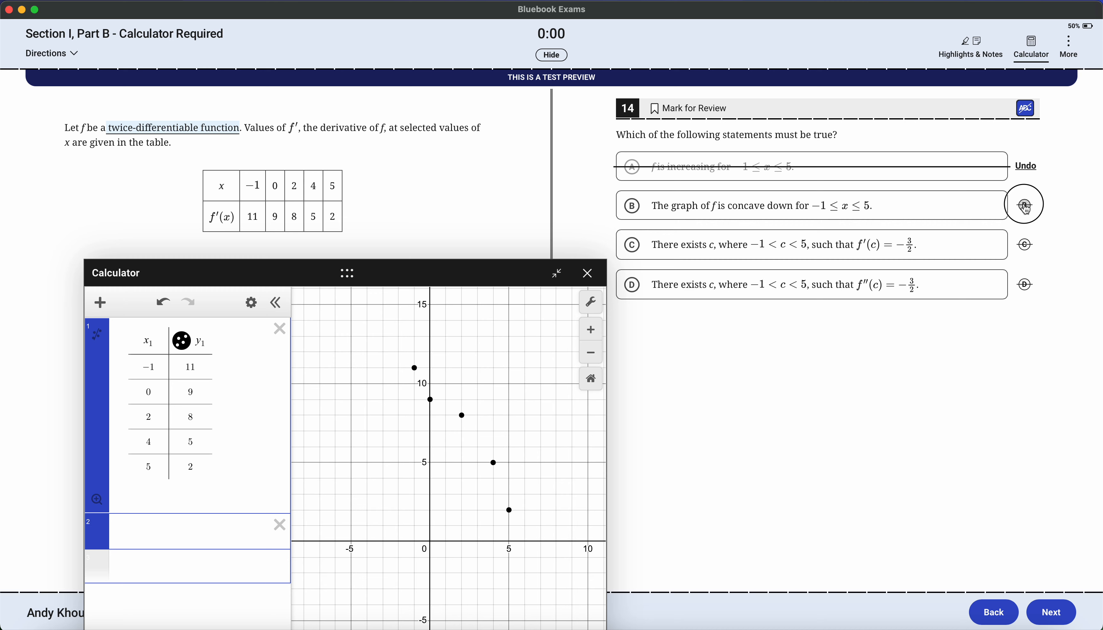
left_click(1025, 245)
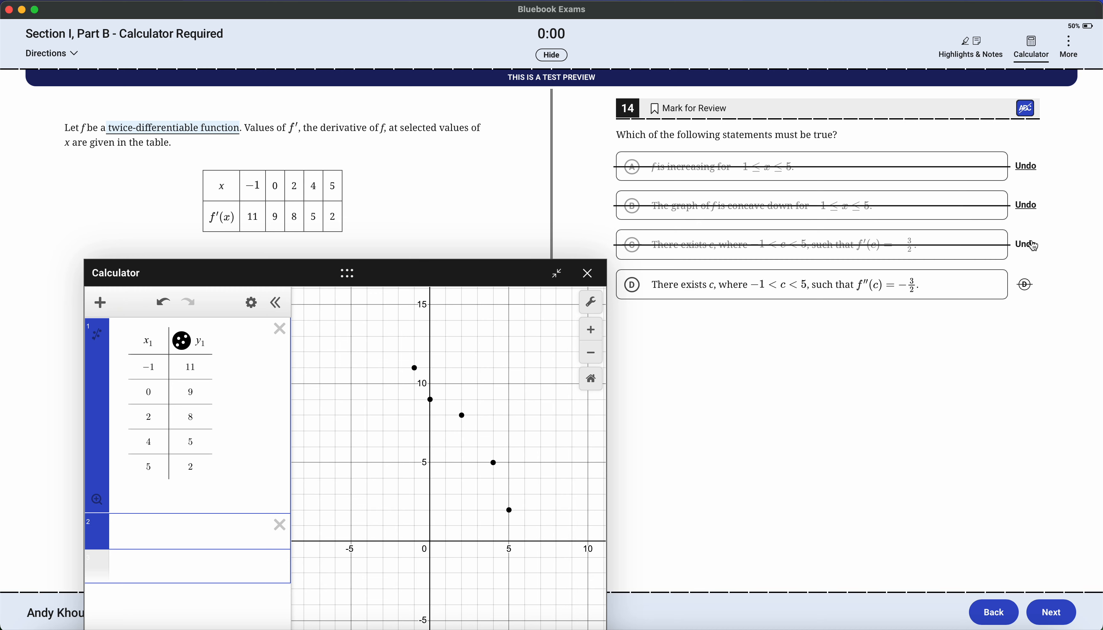
left_click(1026, 109)
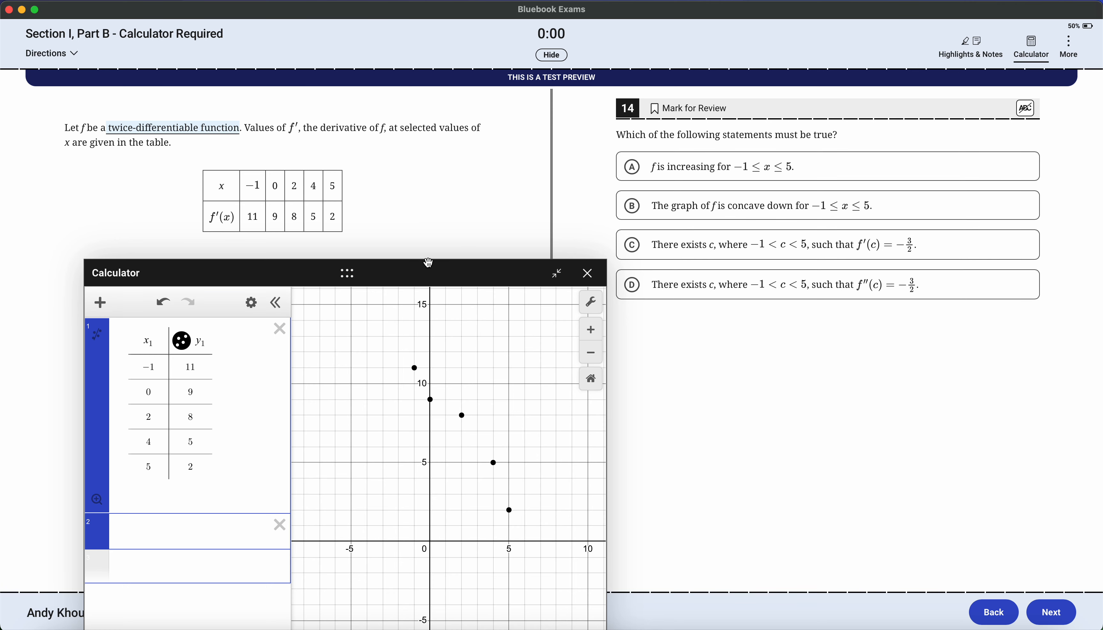
Step: Enter the mean-value quotient (f′(5) − f′(−1)) / (5 − (−1)) as the calculator's second expression
left_click_drag(388, 279, 370, 264)
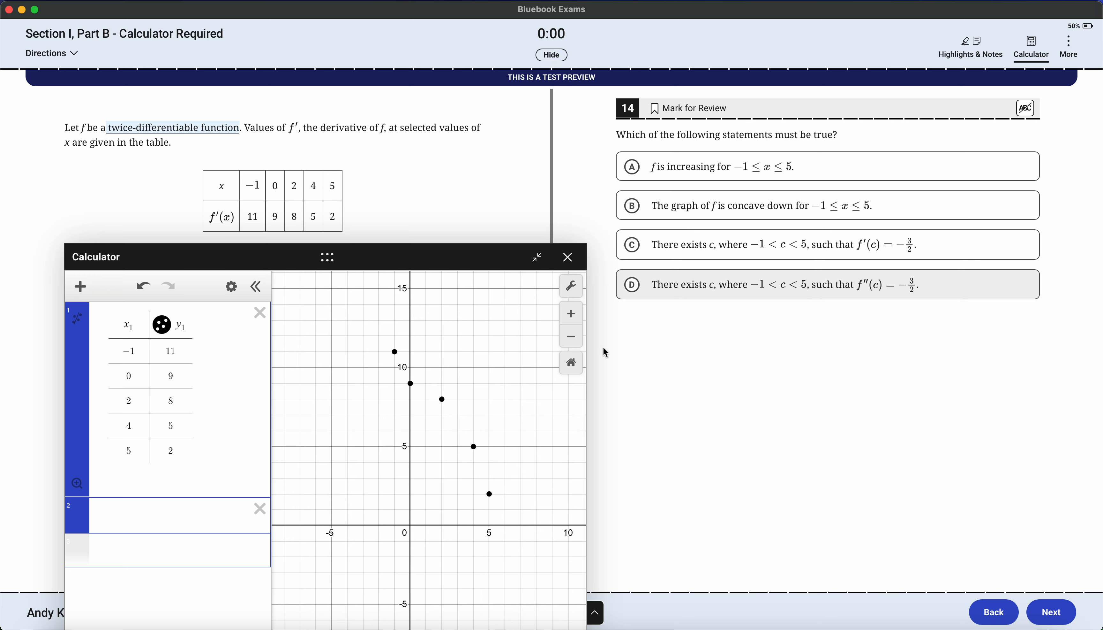
left_click(166, 517)
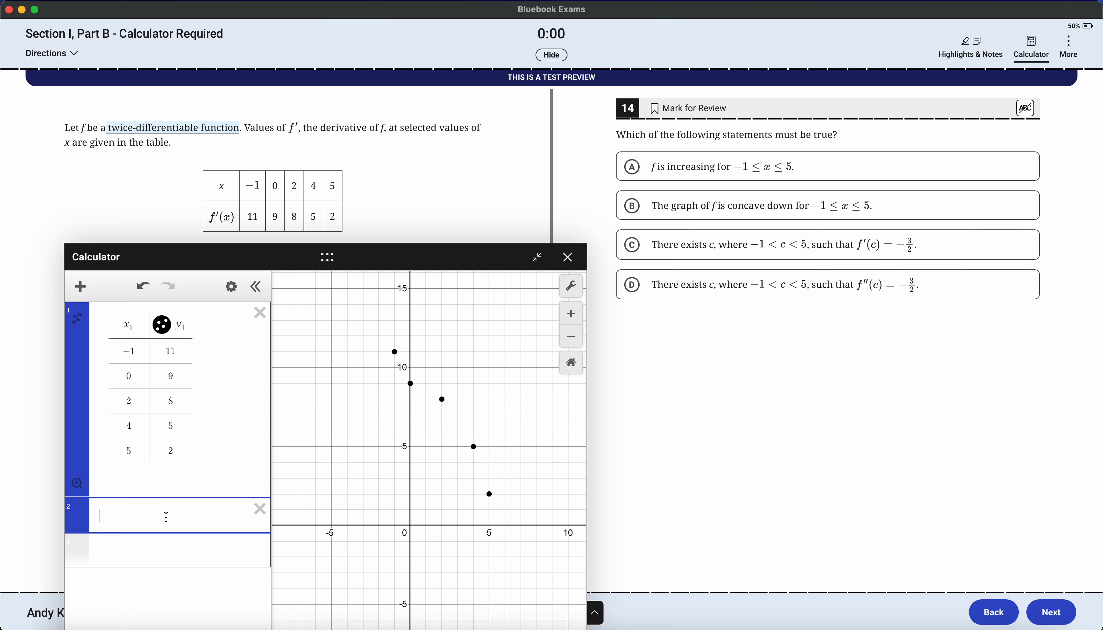
type("f'(5)-f")
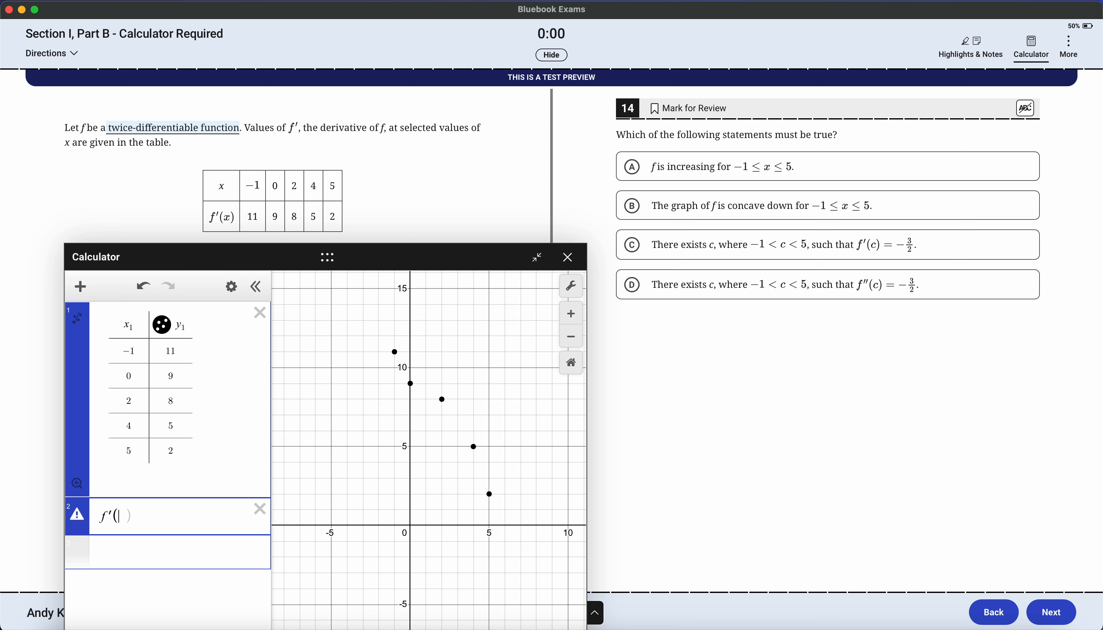
type("'(-1))/")
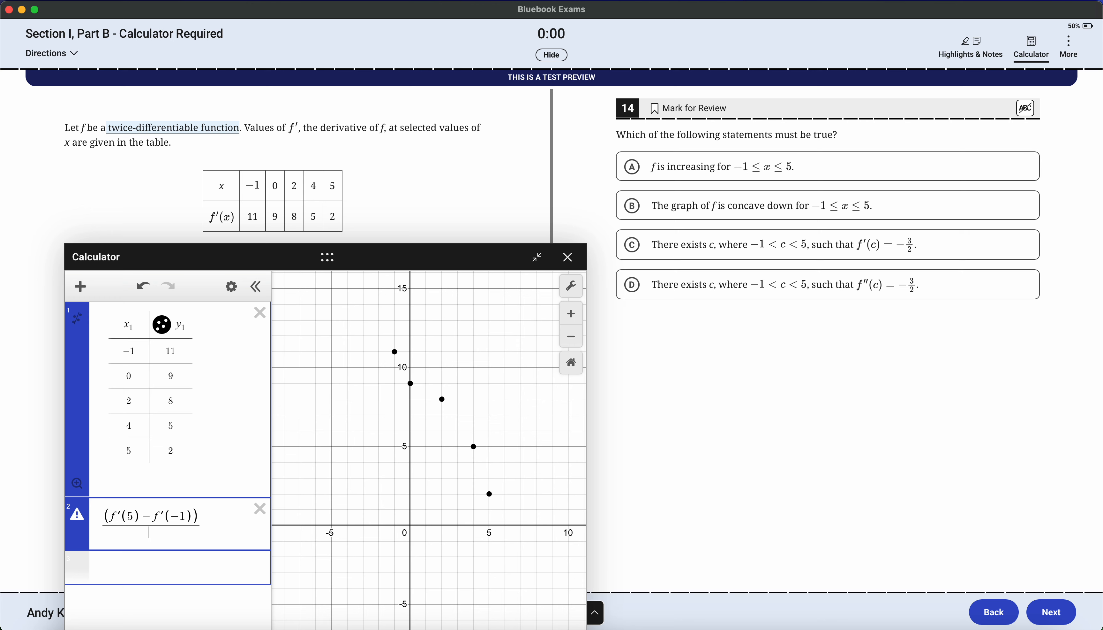
type("5-(-1)")
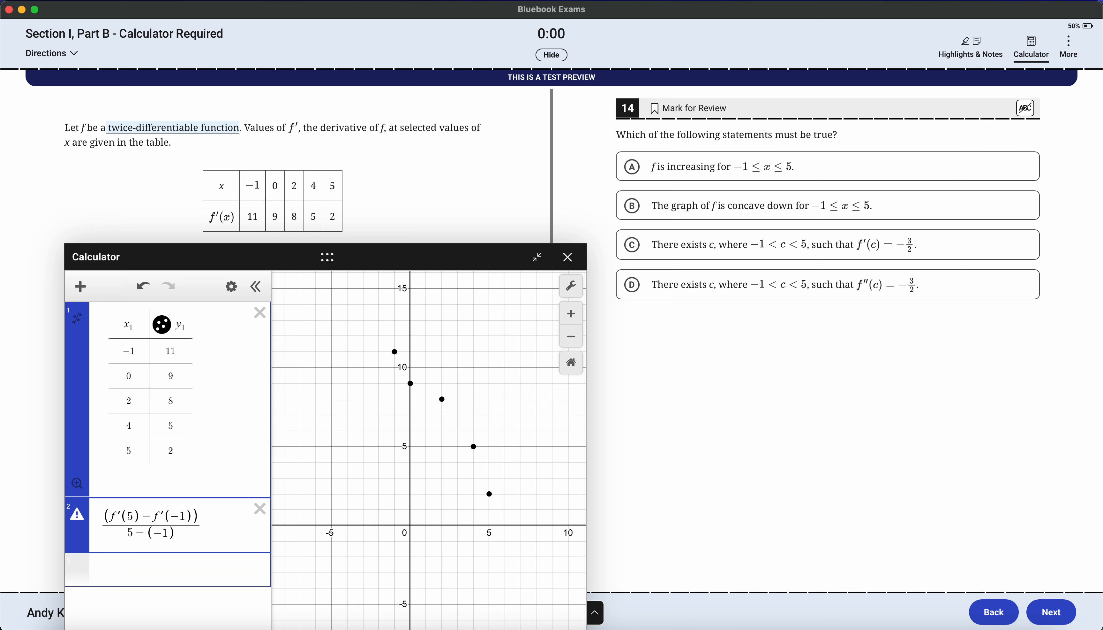
key("Return")
Step: Remove the redundant outer parentheses around the quotient's numerator
key("Up")
key("Up")
key("Left")
key("Right")
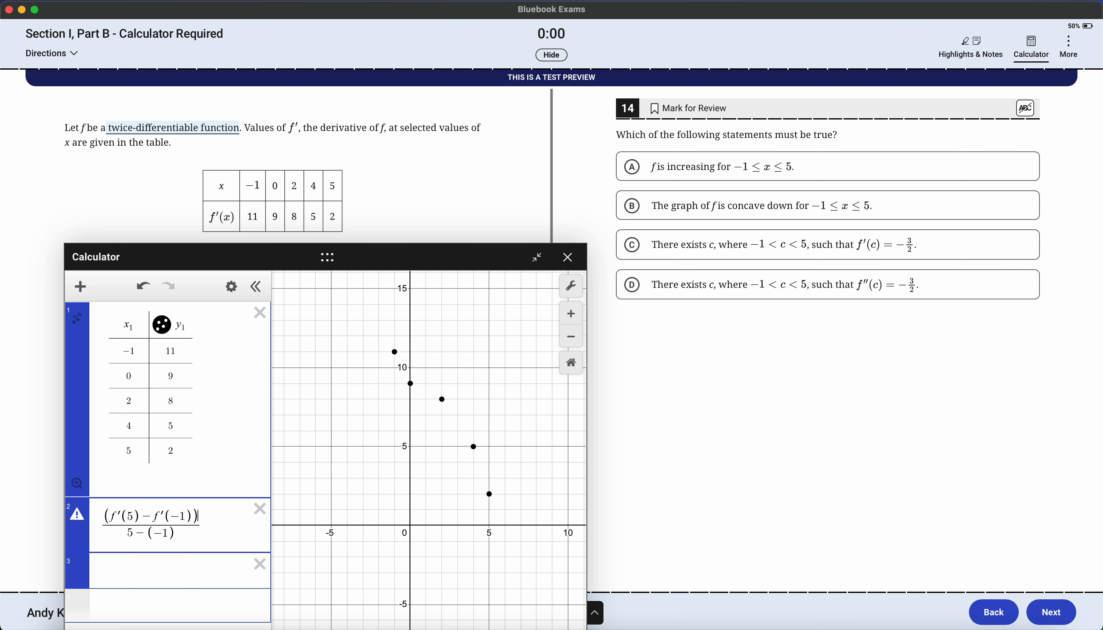
key("BackSpace")
key("Left")
key("Left")
key("BackSpace")
key("Right")
key("Right")
key("Right")
key("Right")
key("Right")
key("Right")
key("Right")
key("Right")
key("Right")
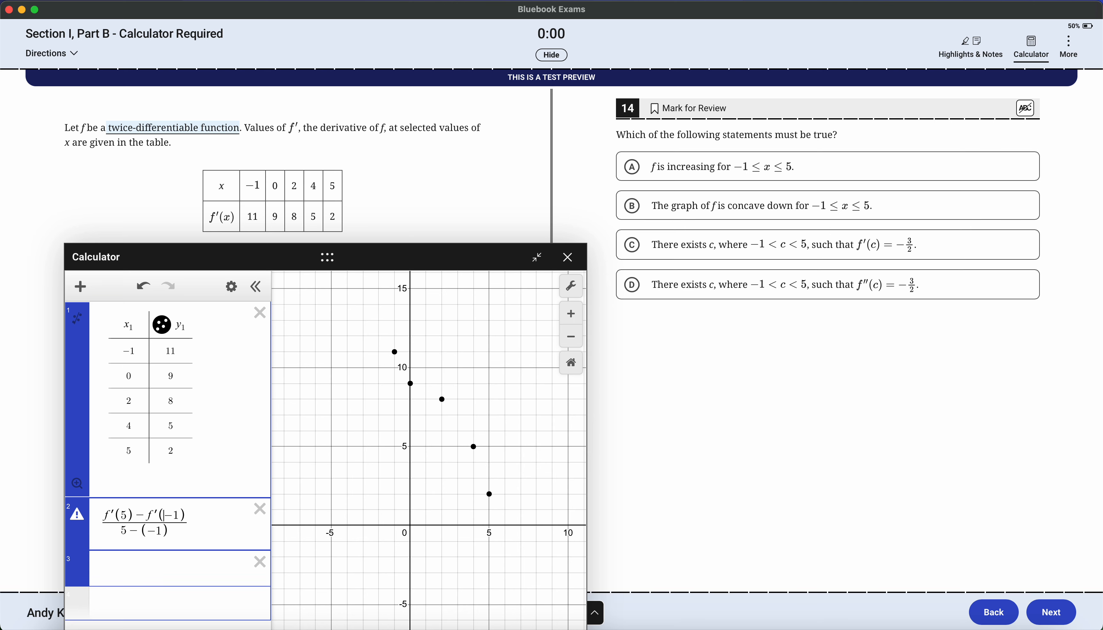
key("Right")
key("Down")
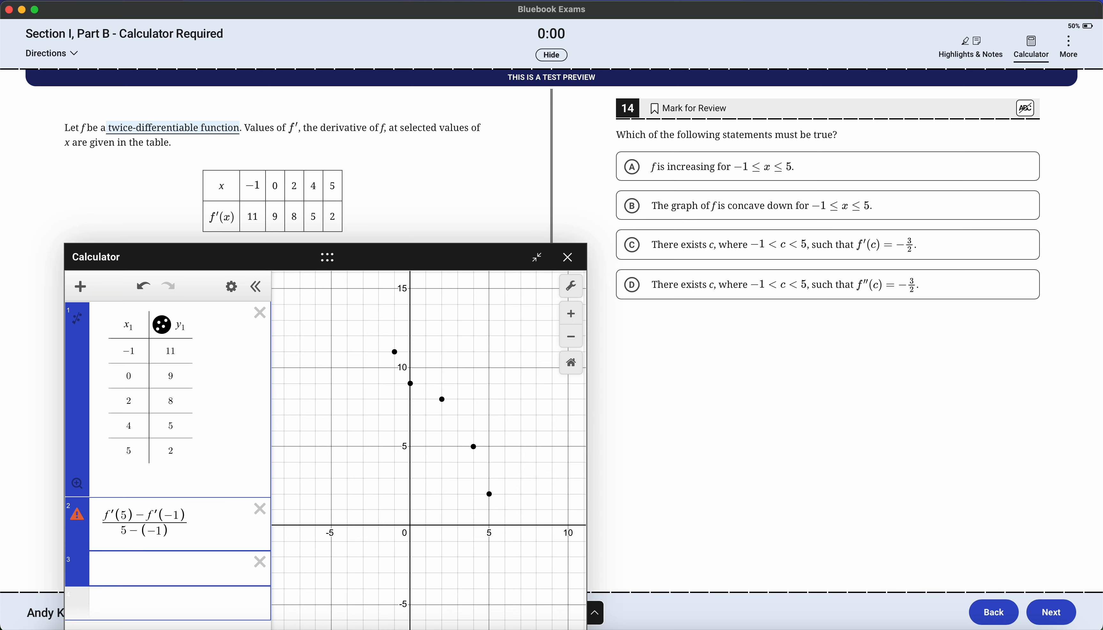
Step: Replace f′(5) in the numerator with its table value 2
key("Up")
key("Left")
key("Left")
key("Left")
key("Left")
key("Left")
key("Left")
key("Left")
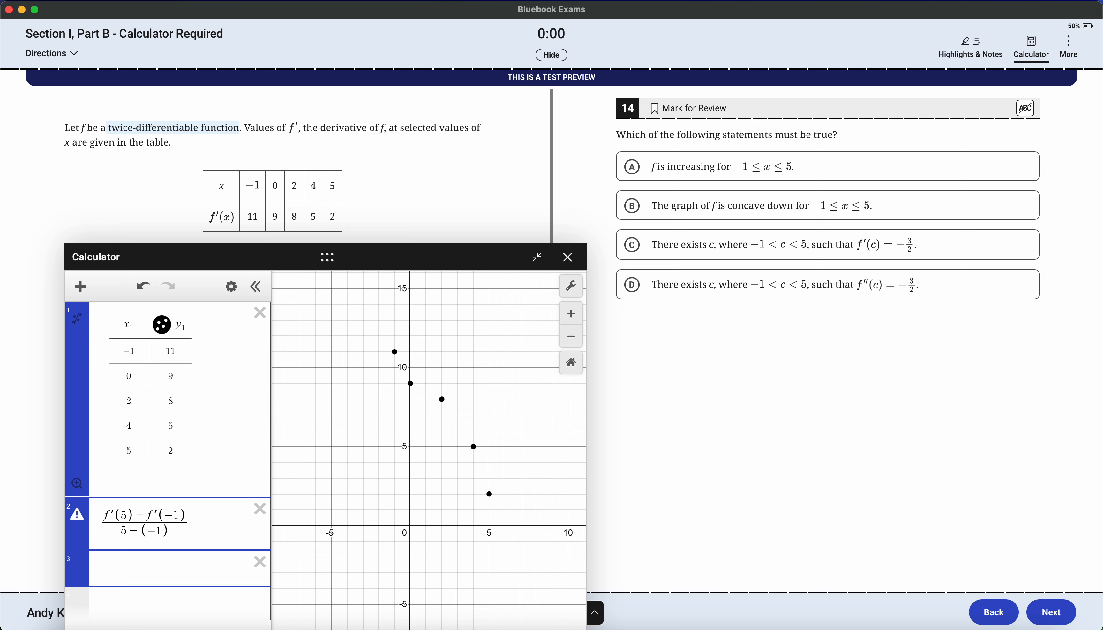
key("BackSpace")
key("BackSpace")
key("BackSpace")
key("BackSpace")
type("2")
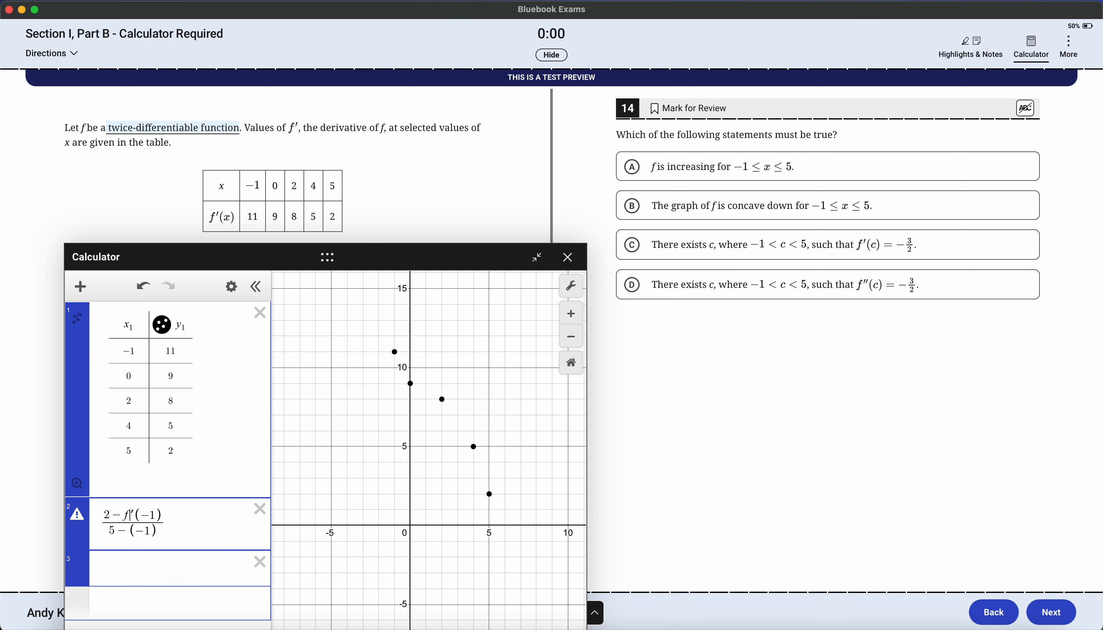
Step: Replace f′(−1) in the quotient's numerator with its table value 11
key("Right")
key("BackSpace")
key("BackSpace")
key("BackSpace")
key("BackSpace")
key("BackSpace")
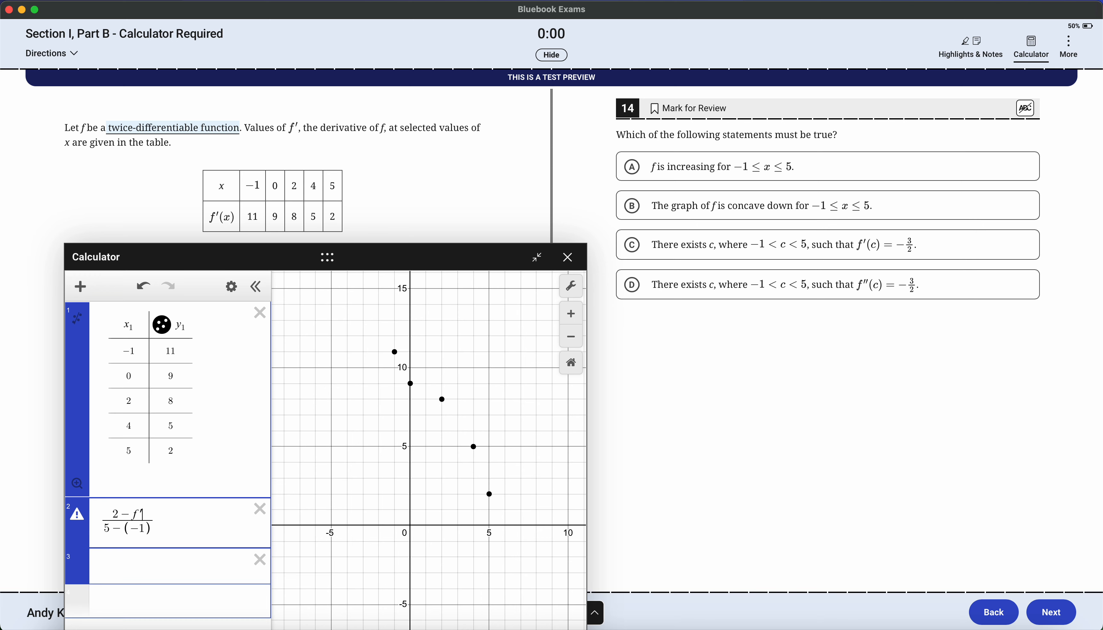
type("11")
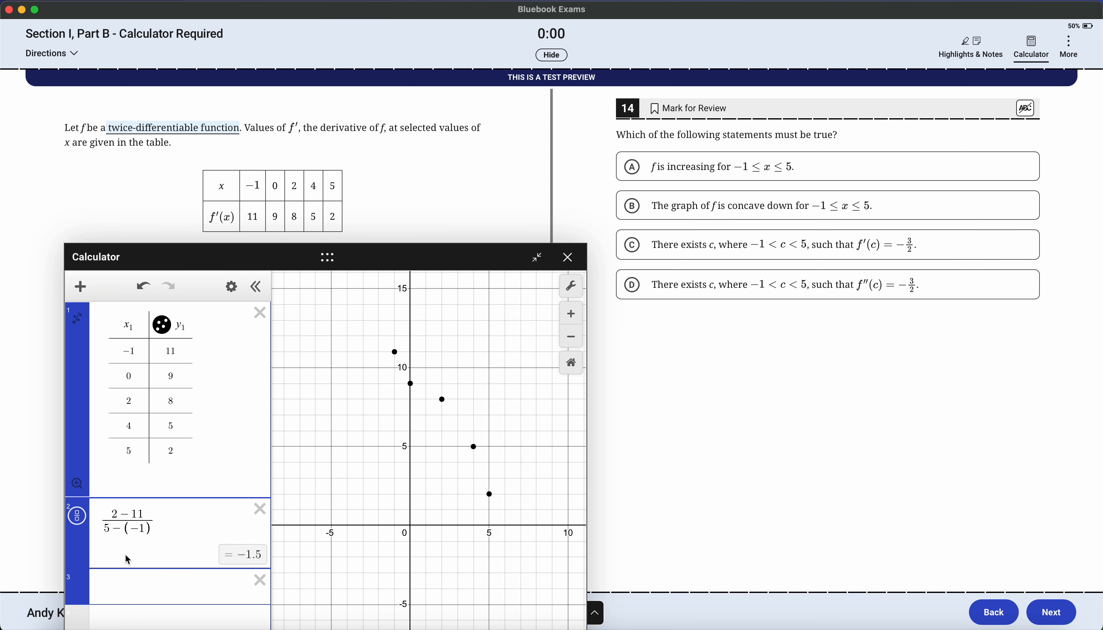
Step: Show the quotient's result as a fraction and select answer D for question 14
left_click(76, 516)
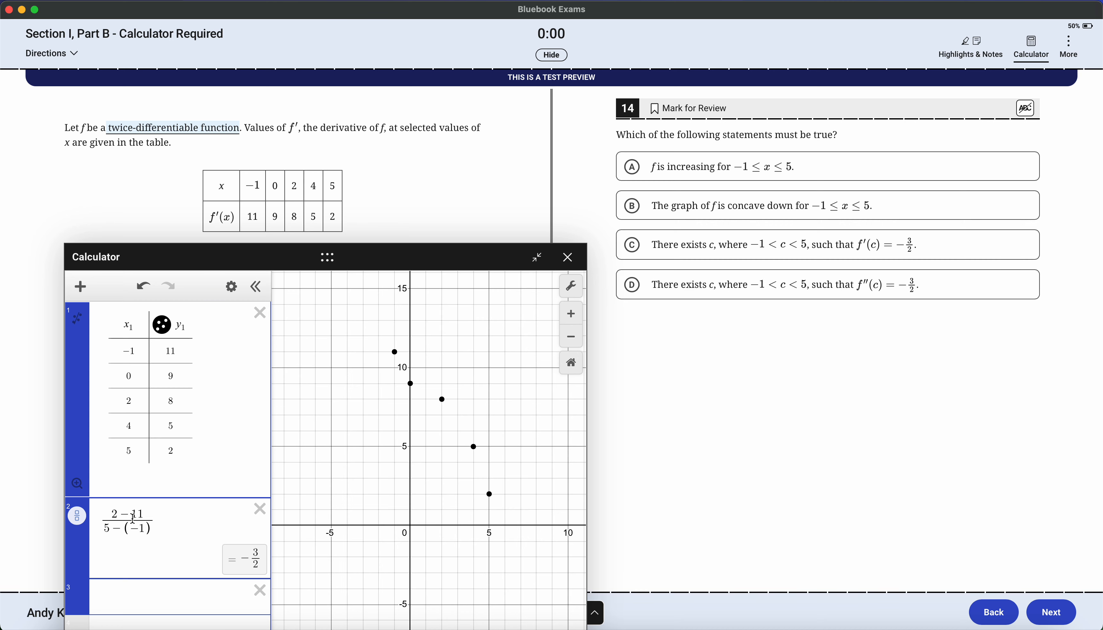
left_click(957, 295)
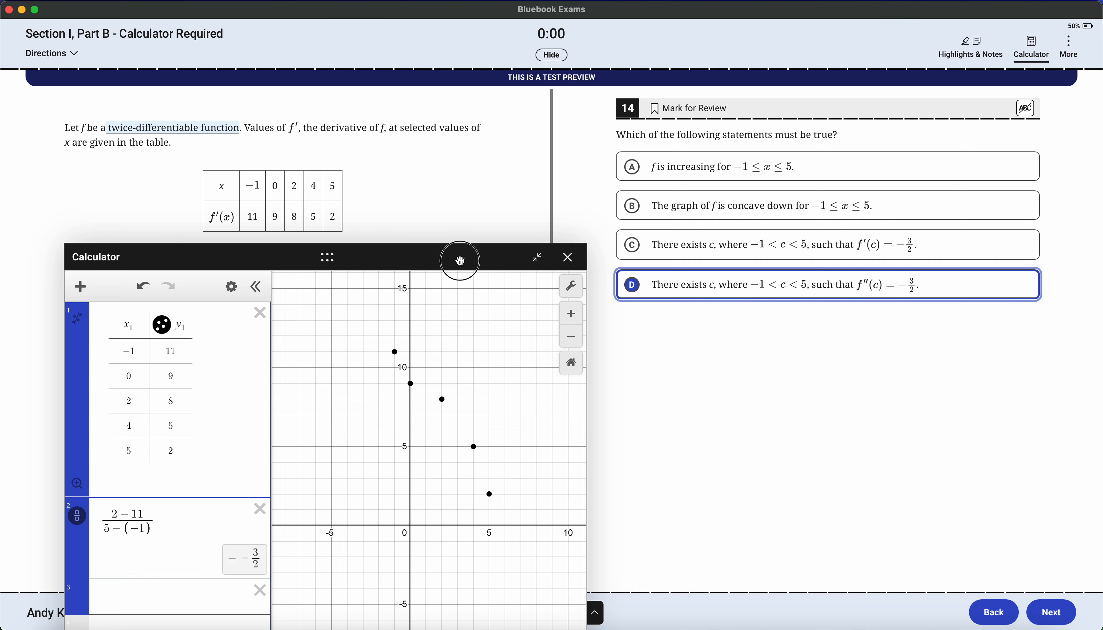
Step: Connect the table's plotted points with lines, and turn the lines back off
left_click_drag(458, 257, 455, 204)
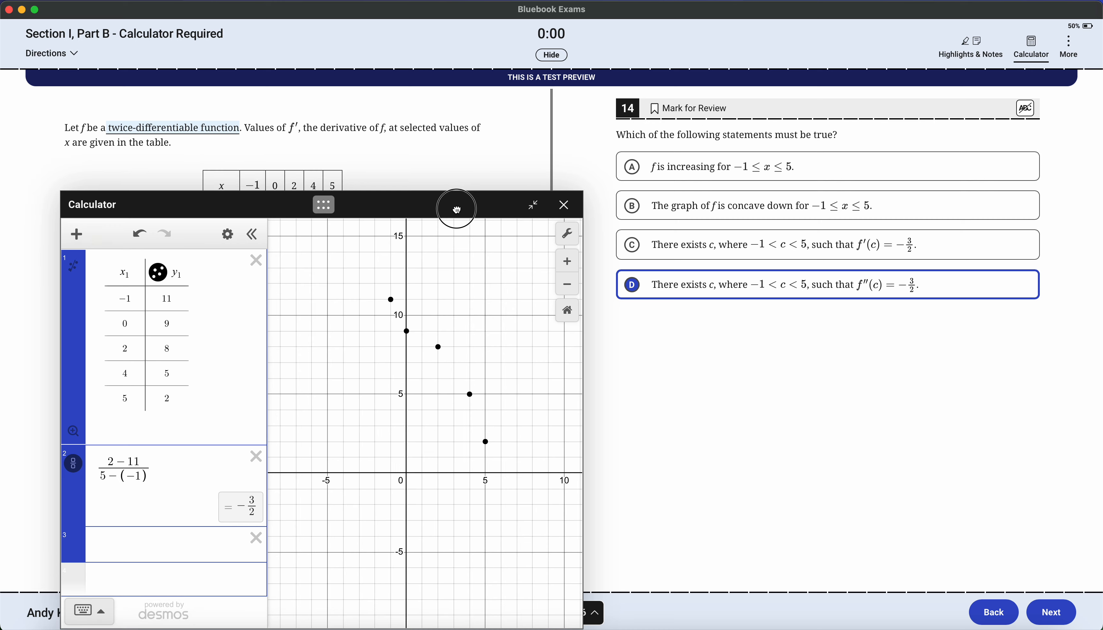
left_click(157, 272)
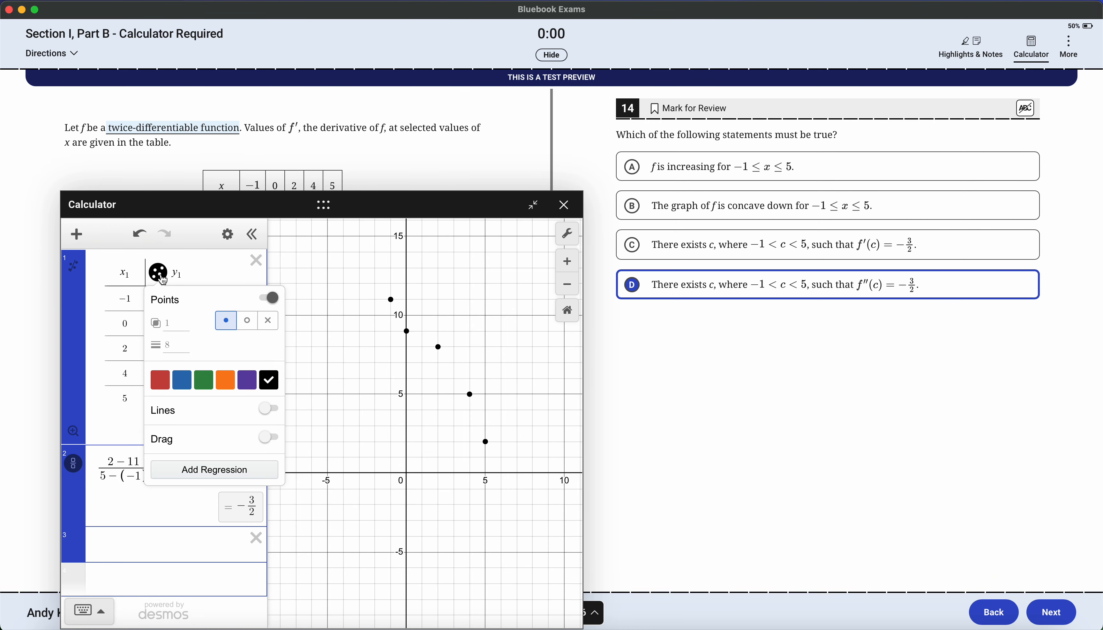
left_click(269, 409)
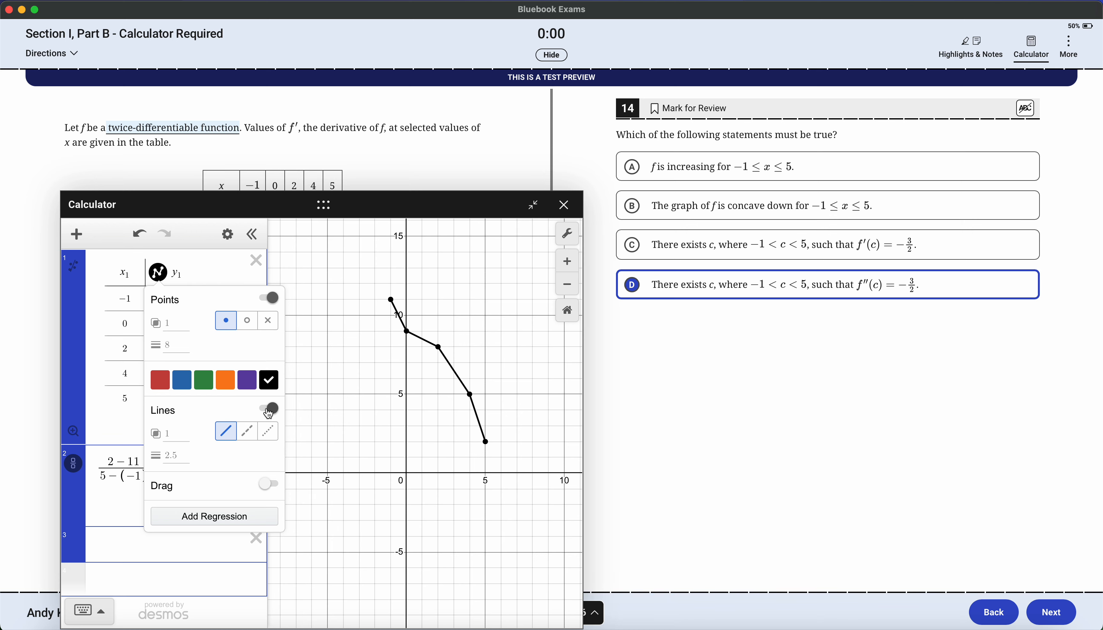
left_click(269, 408)
left_click(384, 408)
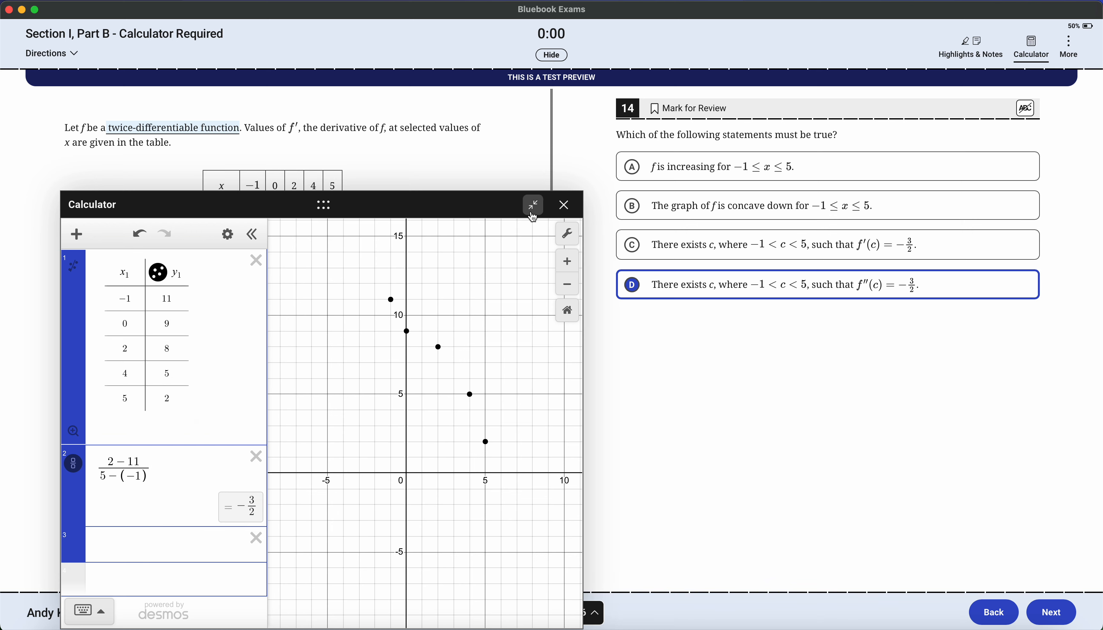
Step: Check whether the calculator keeps its contents when switching to question 15 and back and when reopened, leaving it closed on question 14
left_click_drag(495, 212, 496, 135)
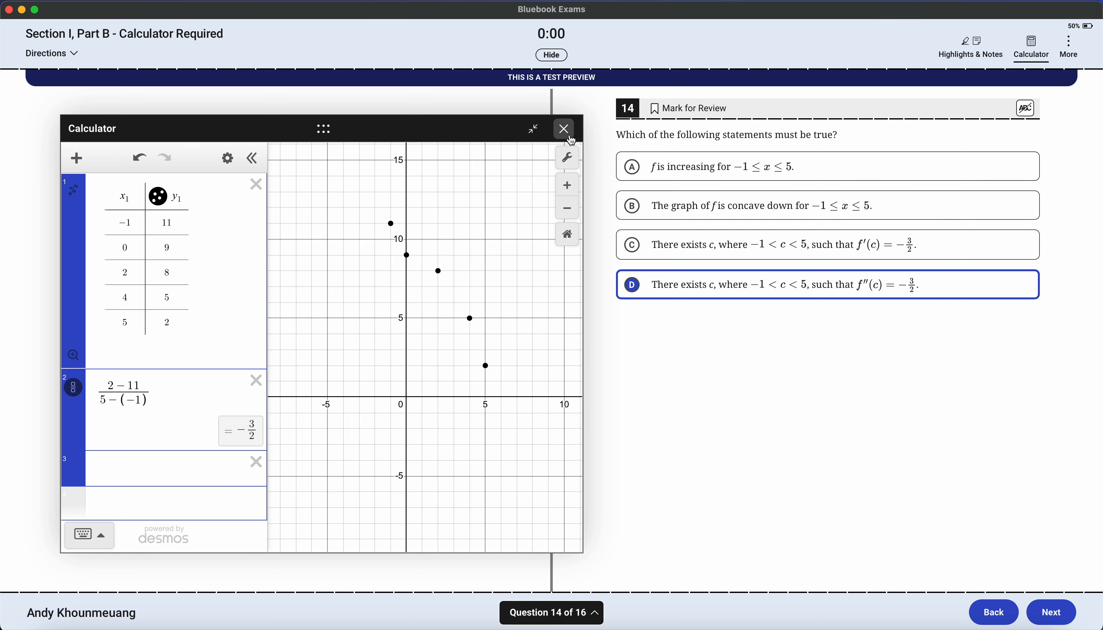
left_click(1051, 615)
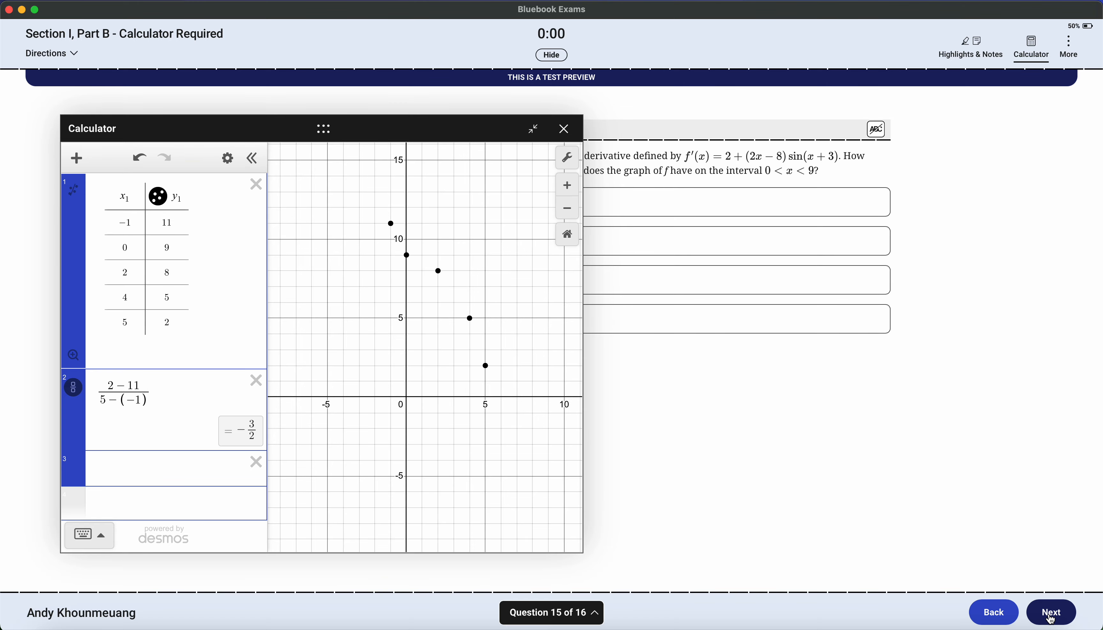
left_click(1004, 616)
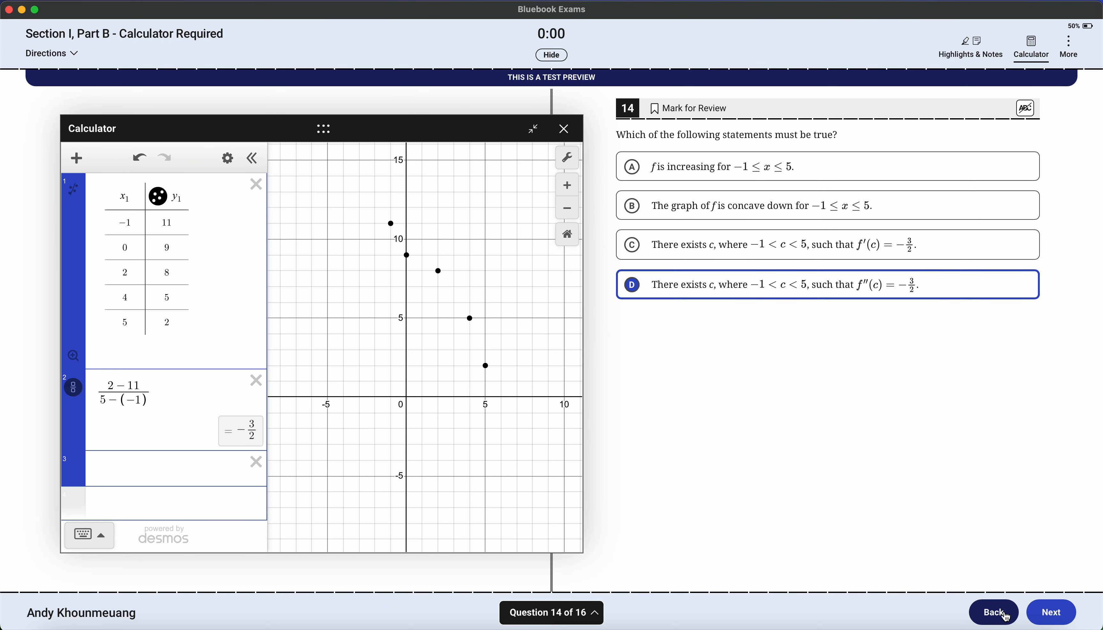
left_click(565, 129)
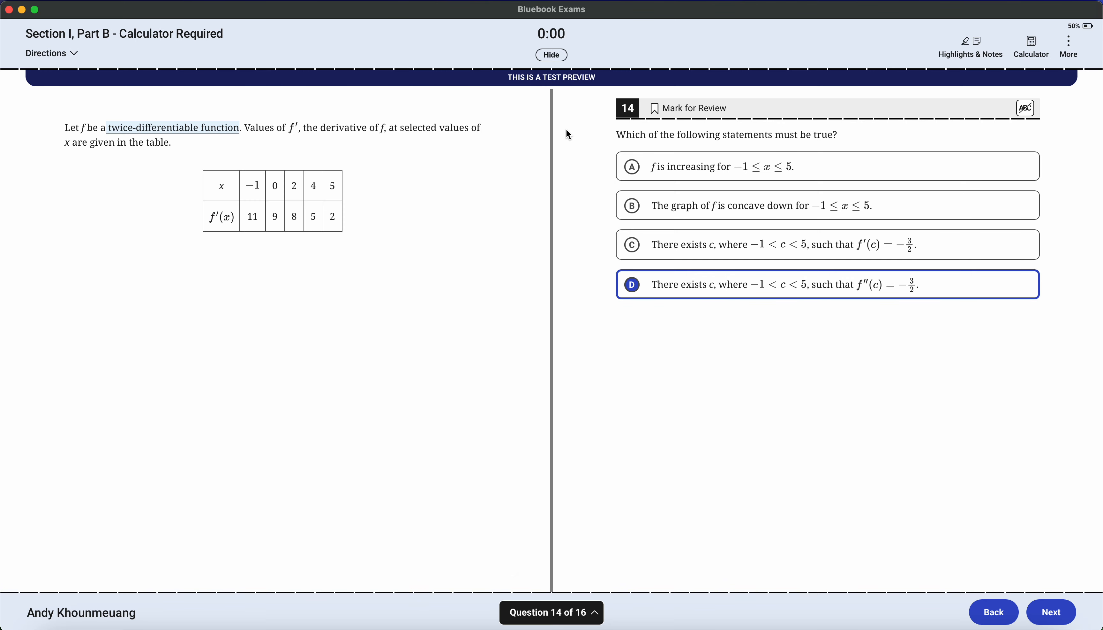
left_click(1035, 51)
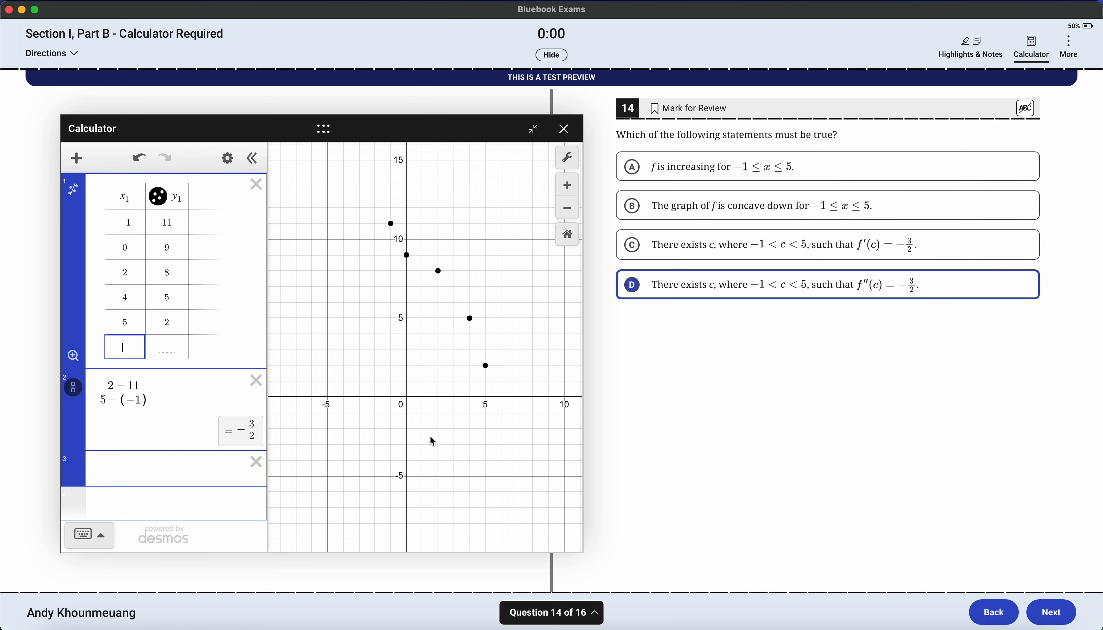
left_click(563, 129)
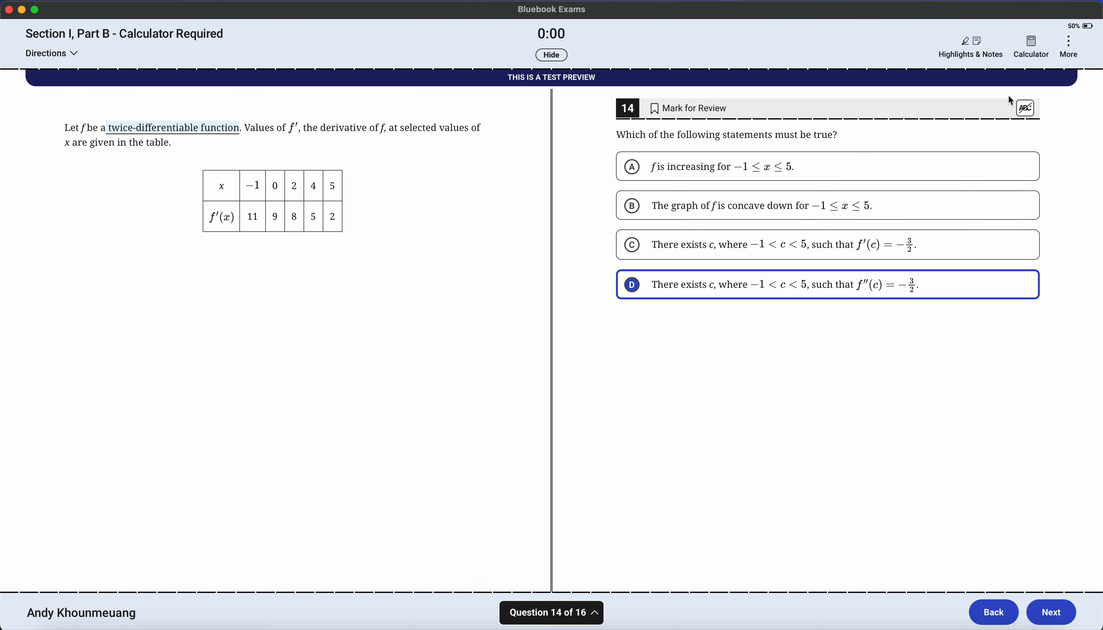
Step: Highlight "ng statements must be true?" in question 14's prompt and attach the note "lalallalala"
left_click(1069, 52)
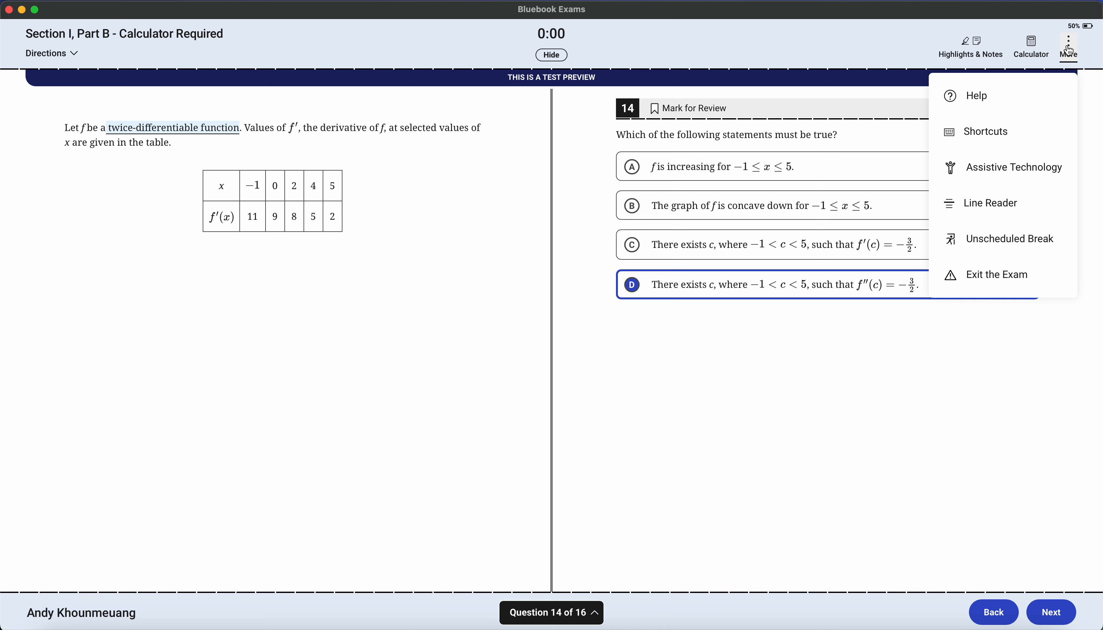
left_click(961, 54)
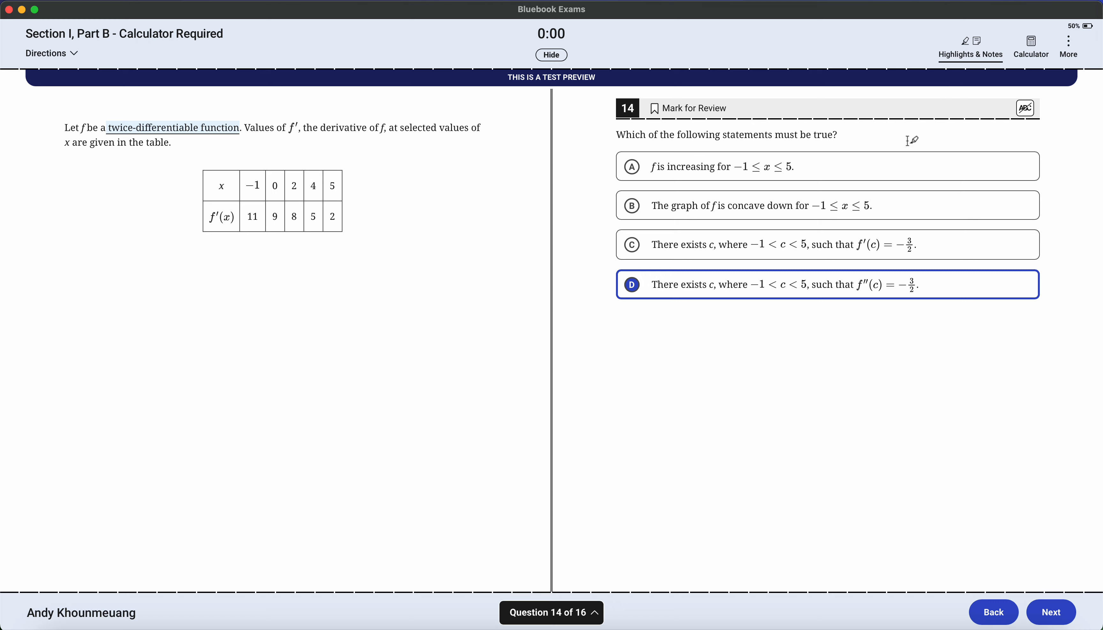
left_click_drag(711, 135, 838, 136)
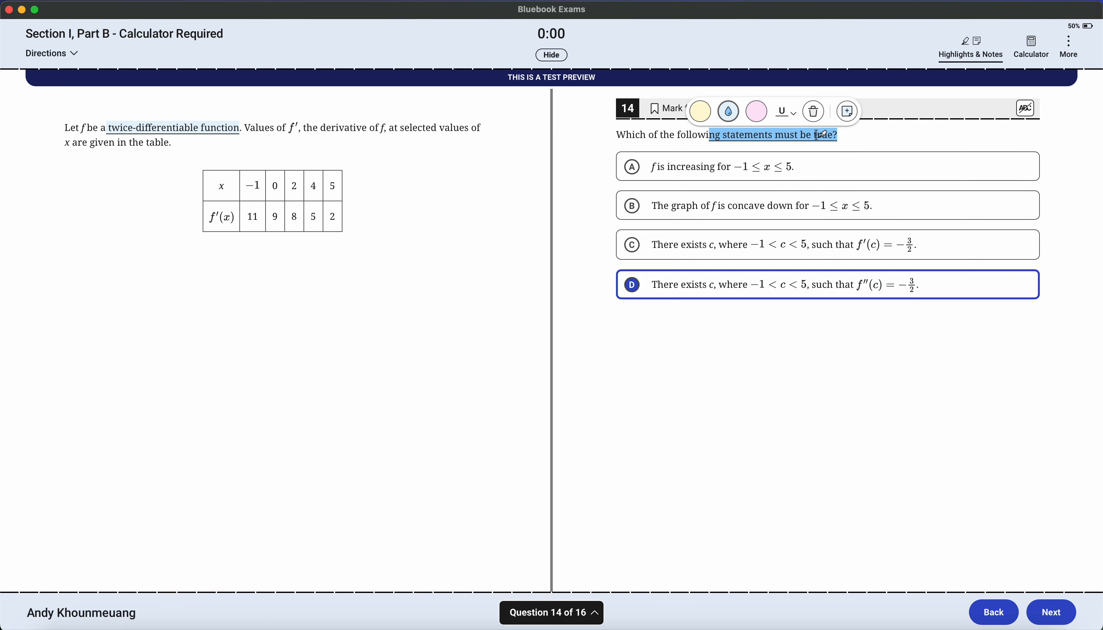
left_click(847, 112)
type("lalallalala")
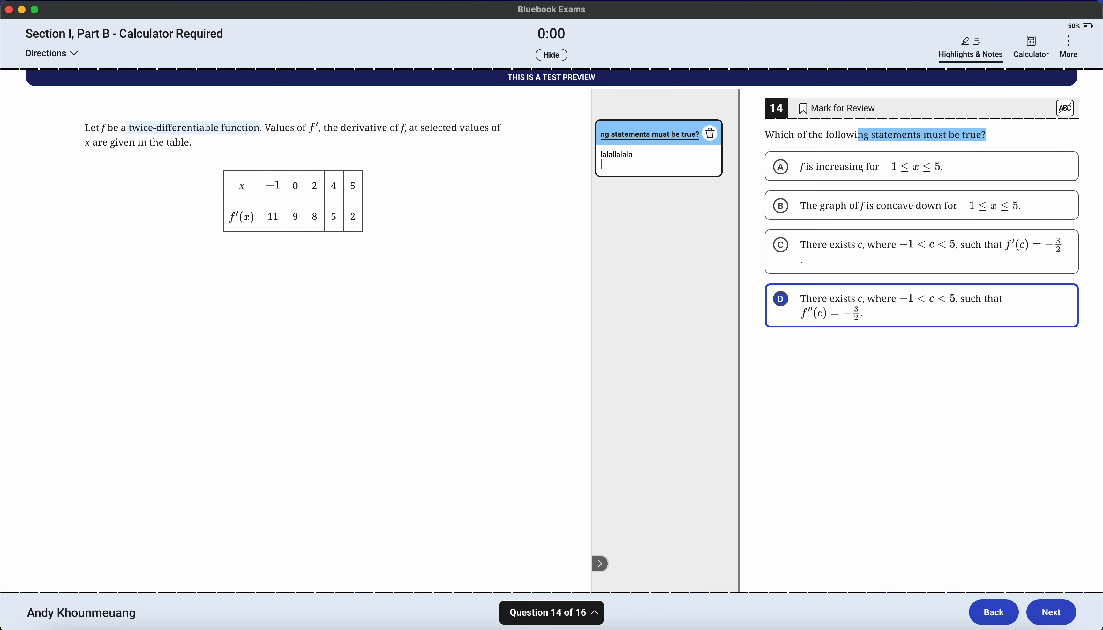
left_click(680, 283)
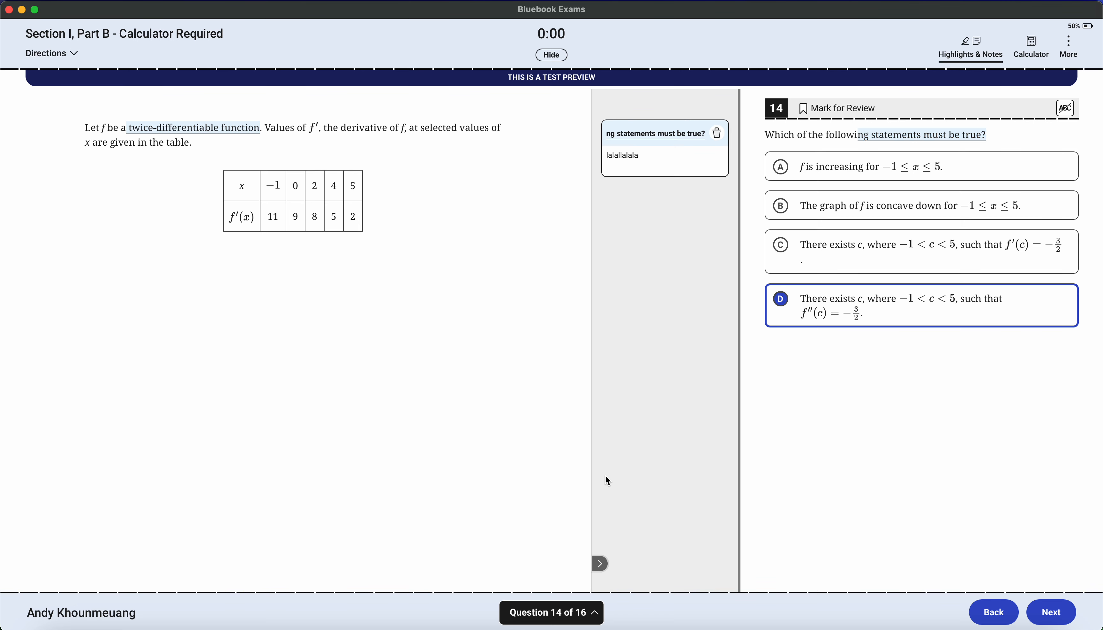
Step: Collapse the notes pane and move the divider back to near the middle of the page
left_click(600, 565)
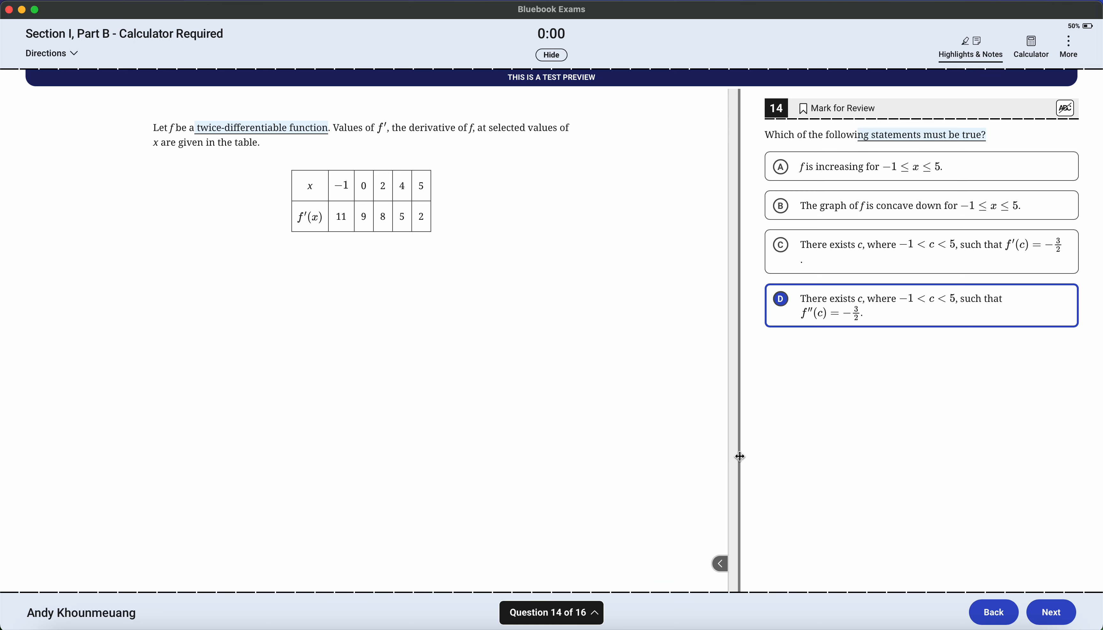
left_click_drag(738, 461, 537, 482)
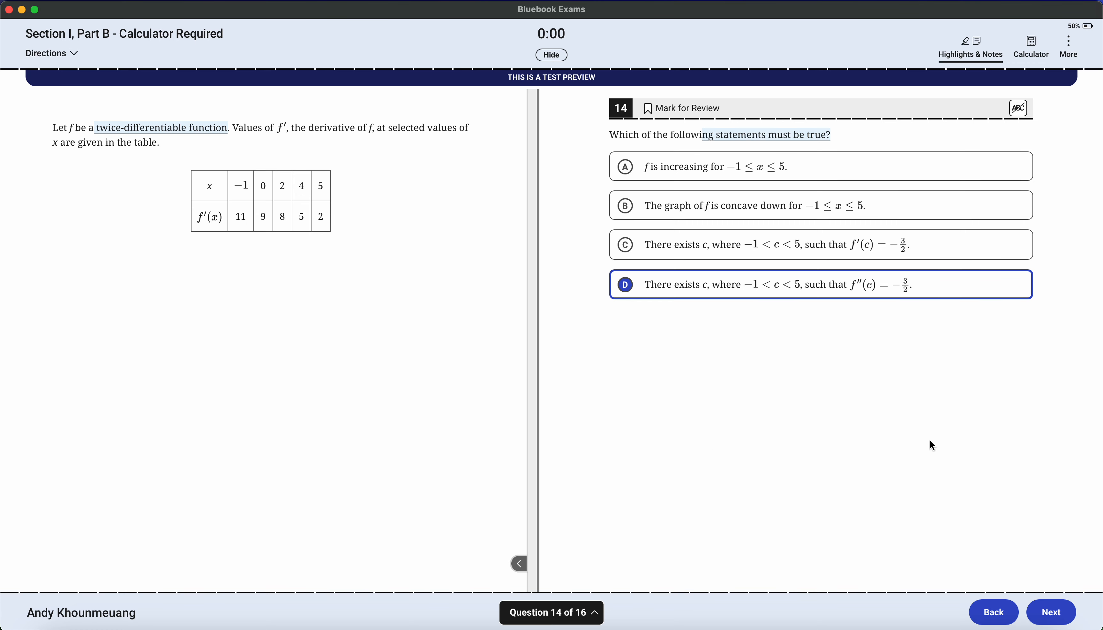
Step: Go to question 15 and clear the previous table and quotient from the calculator
left_click(1060, 615)
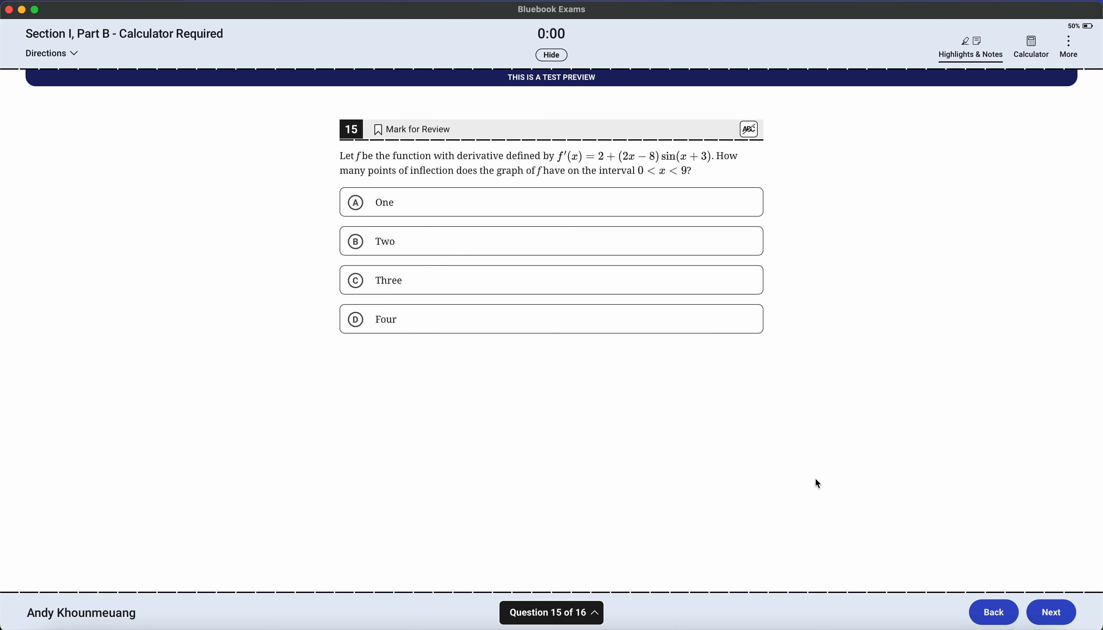
left_click(1032, 46)
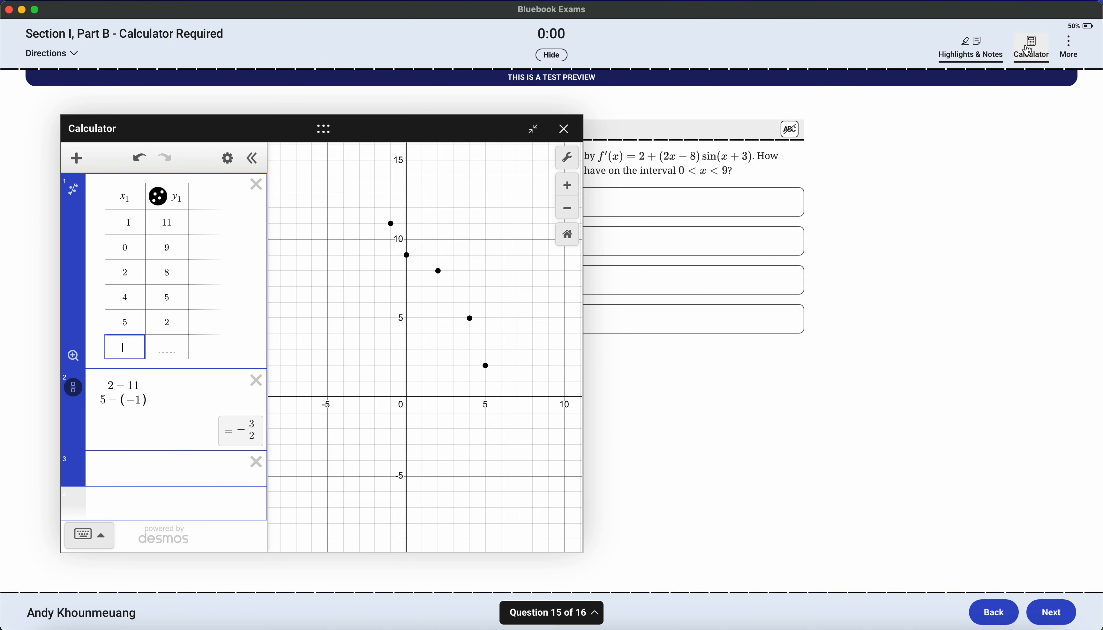
left_click(256, 184)
left_click(256, 185)
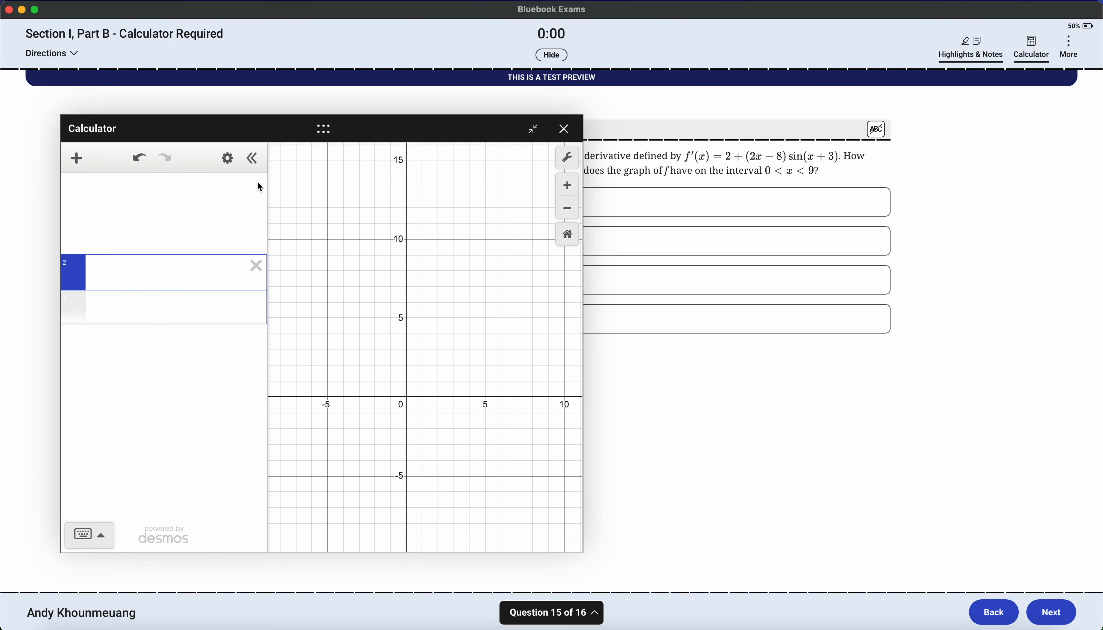
Step: Place the calculator below the question text, enter f′(x) = 2 + (2x − 8)sin(x + 3), and widen the expression list to show it fully
left_click_drag(327, 129, 657, 224)
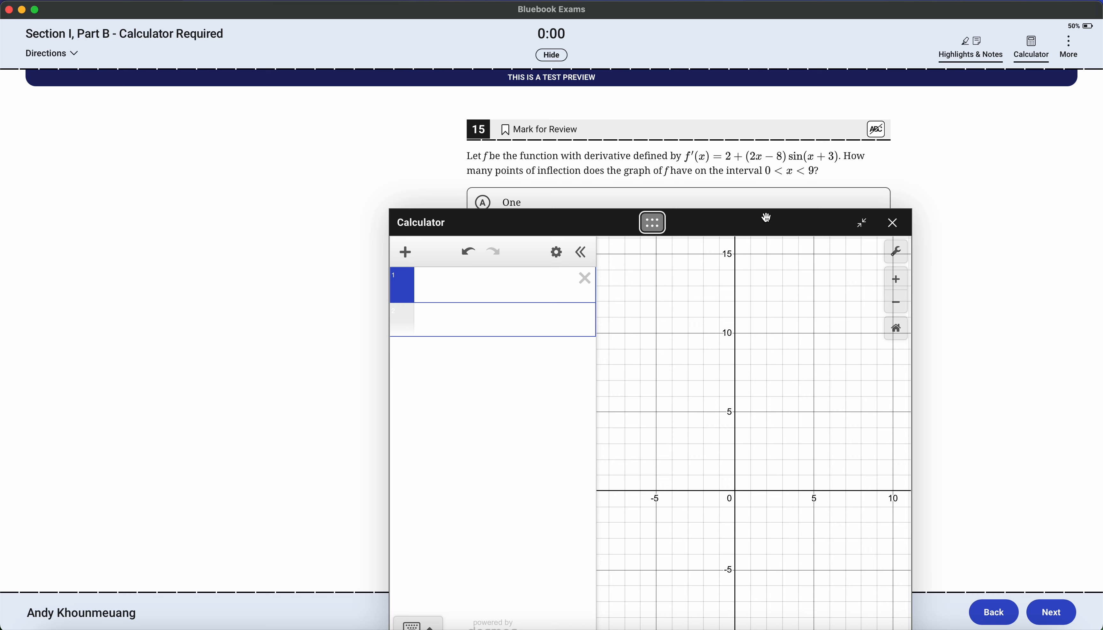
left_click(509, 284)
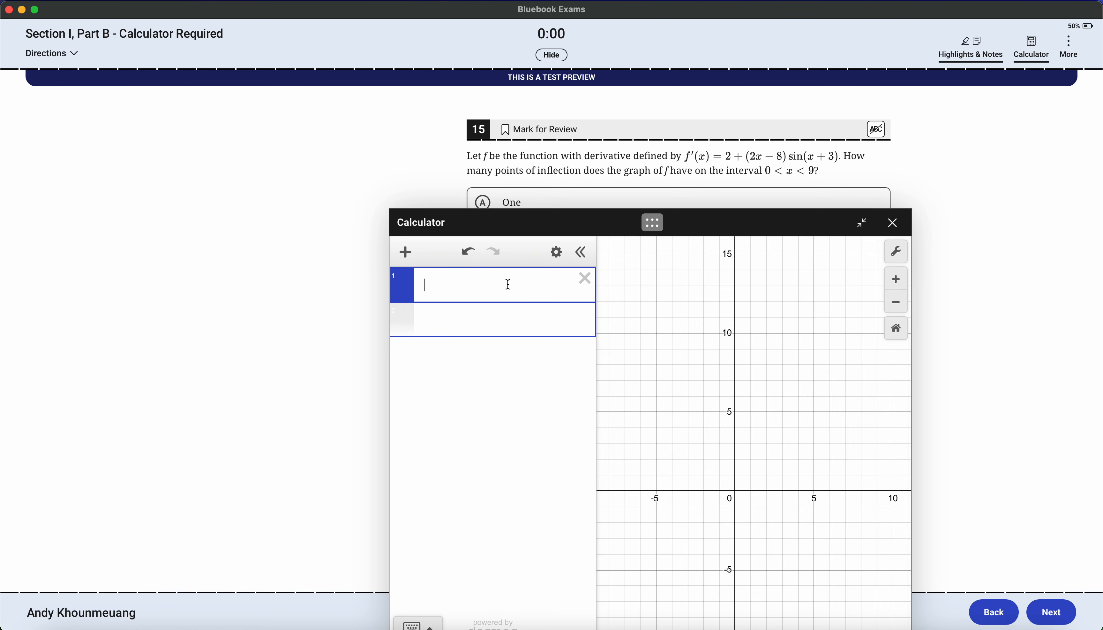
type("f'(x)")
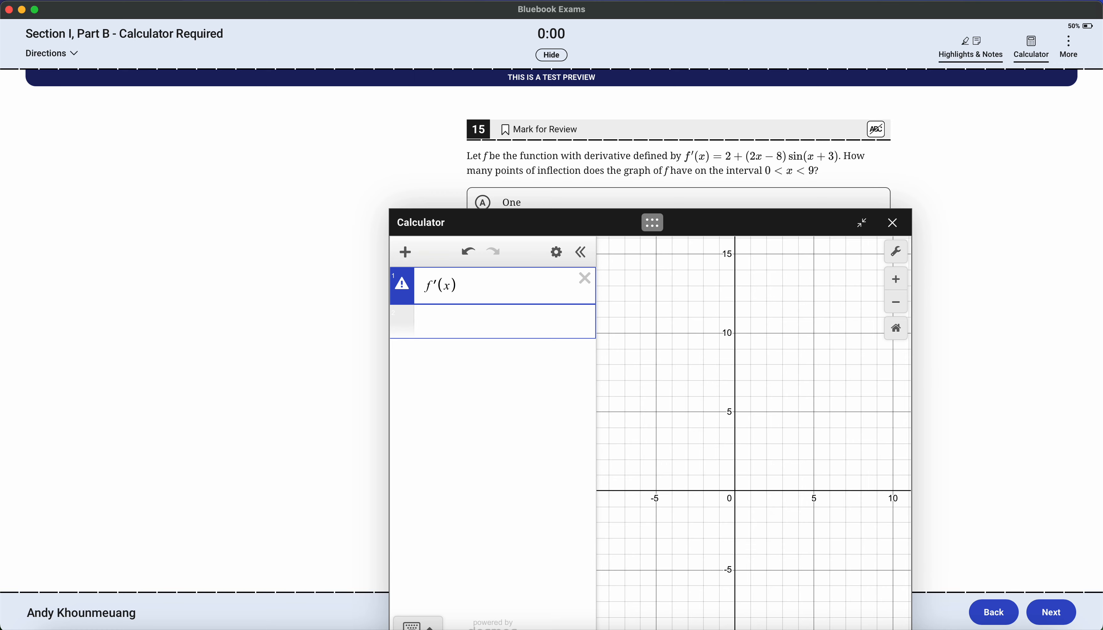
type("=2+(2x-8)sin(x+3)")
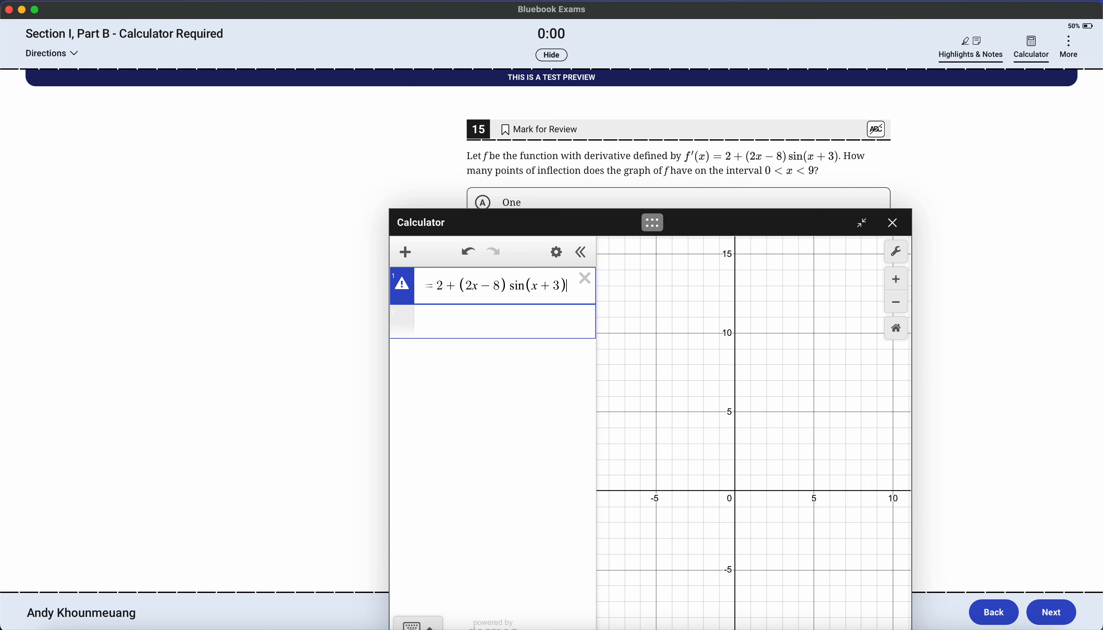
left_click_drag(596, 344, 670, 358)
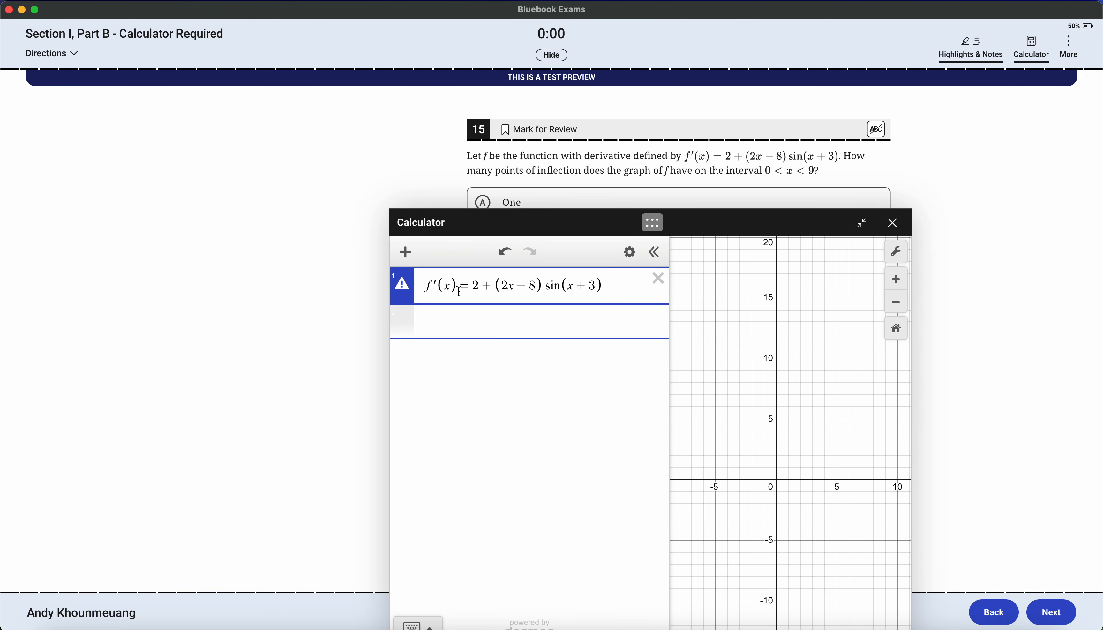
Step: Rename the entered function to f(x) so that it can be graphed
left_click_drag(458, 288, 406, 289)
type("f(x")
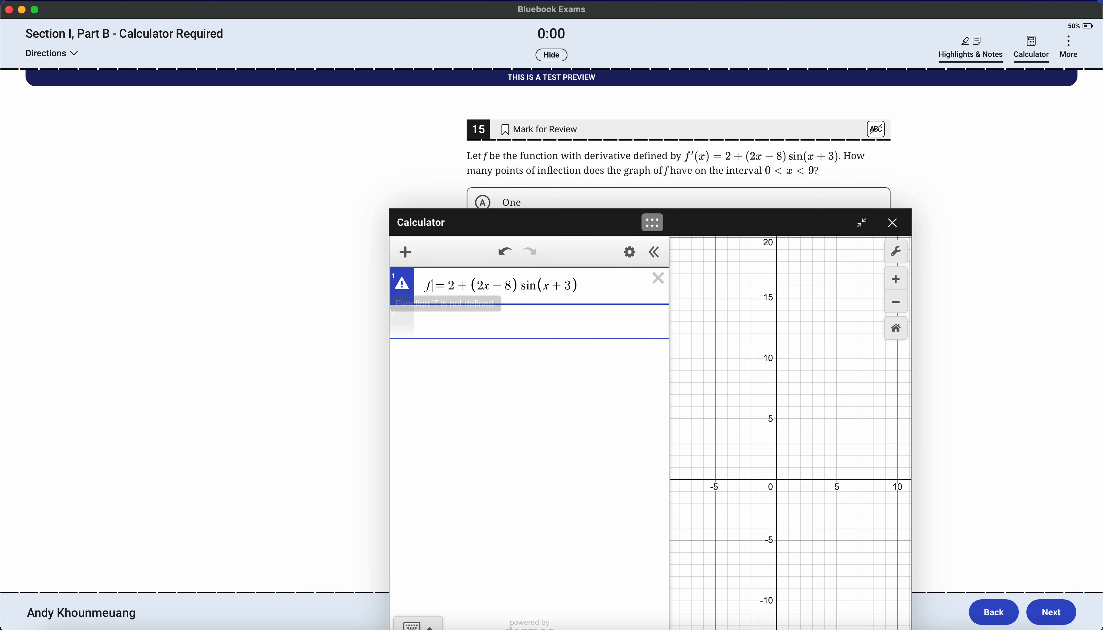
type(")")
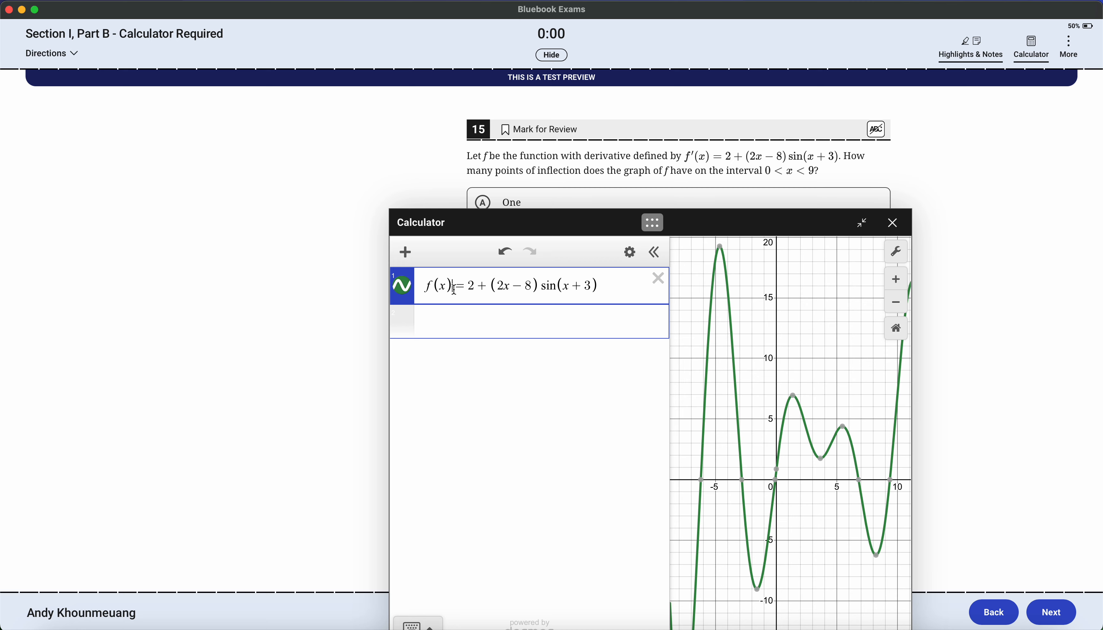
Step: Rename the function to g(x) and graph its derivative g′(x) as the second expression
left_click_drag(455, 289, 423, 286)
type("g(x)=")
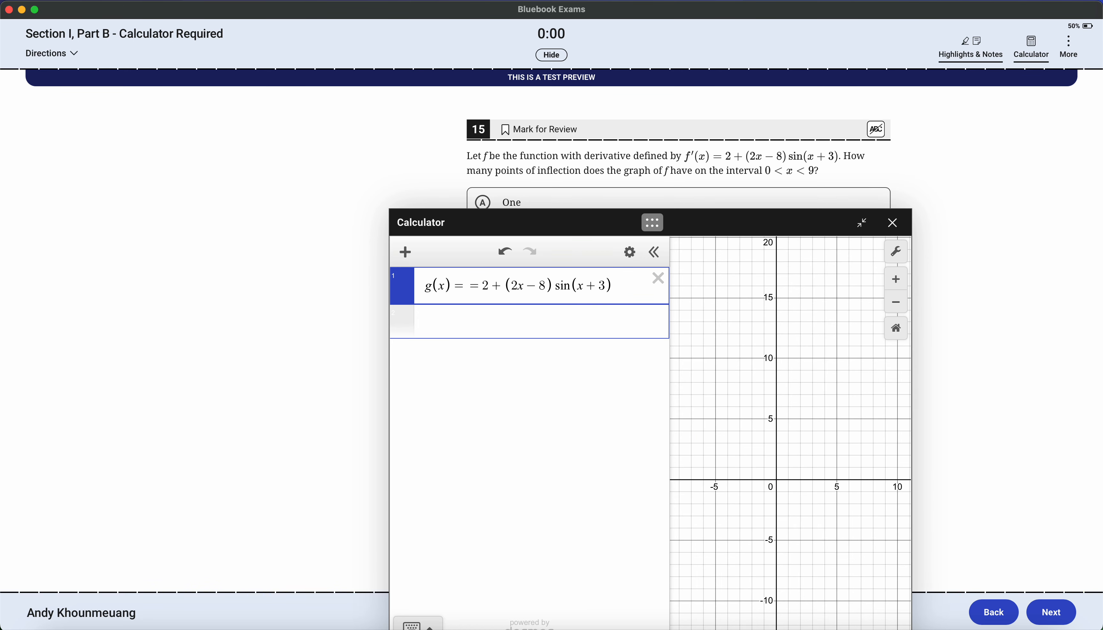
key("BackSpace")
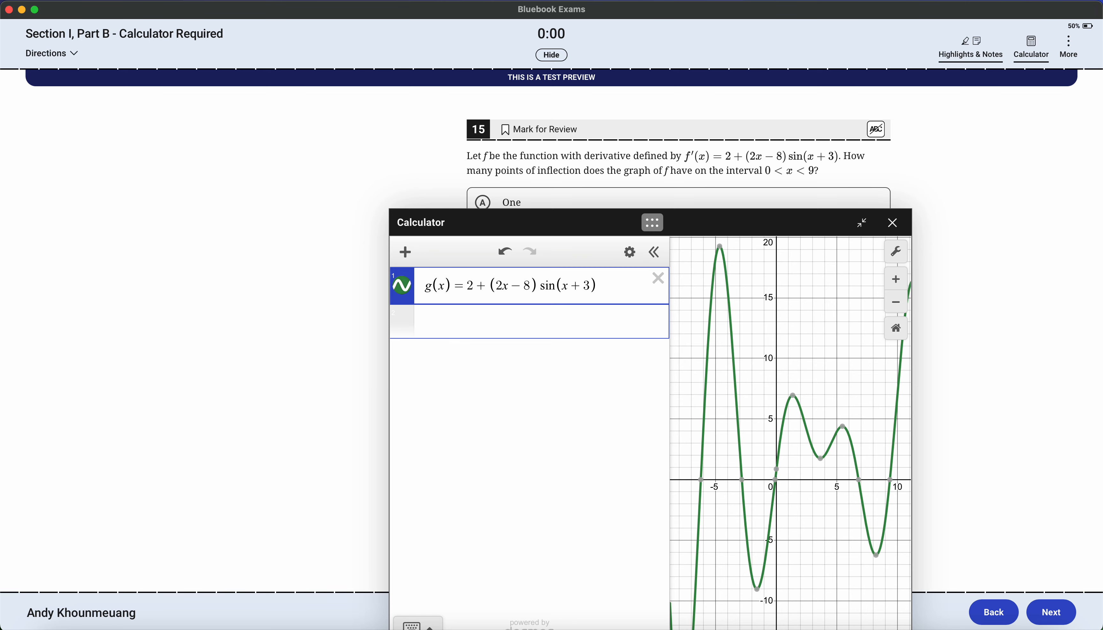
key("Return")
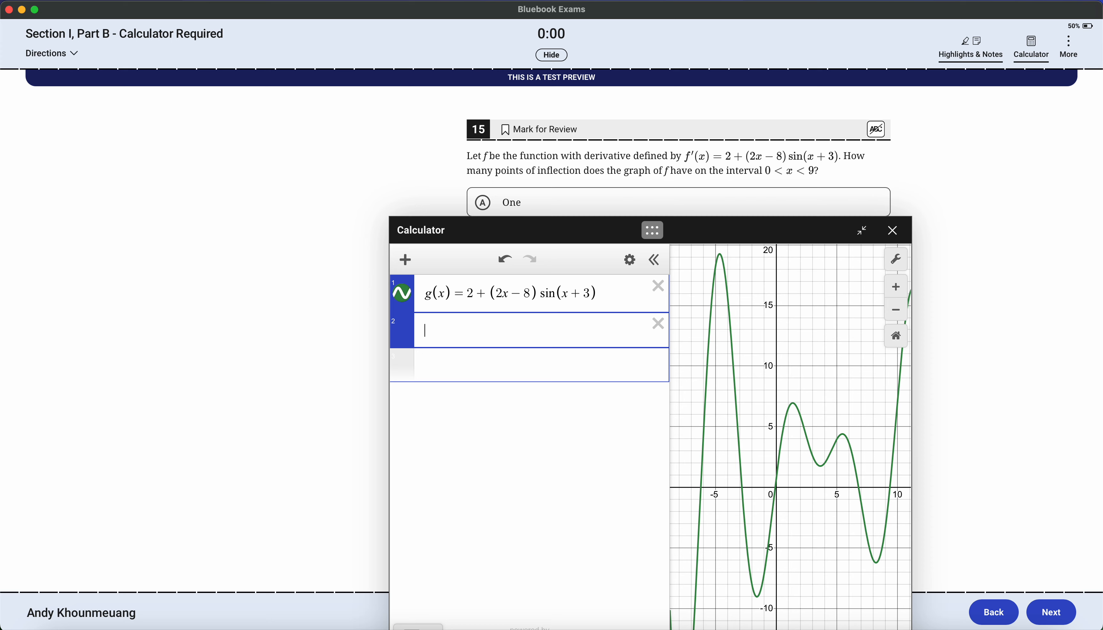
type("g'(x)")
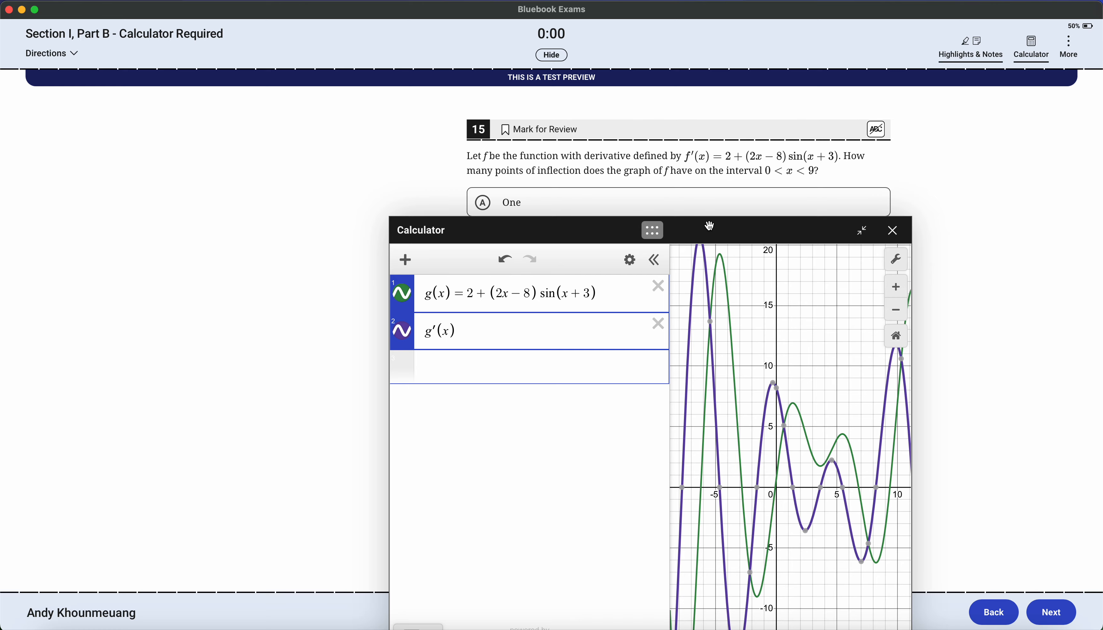
Step: Place the calculator beside question 15's answers, narrow its expression list, and hide the graph of g(x) so only g′(x) is plotted
left_click_drag(710, 227, 598, 180)
left_click_drag(556, 333, 512, 333)
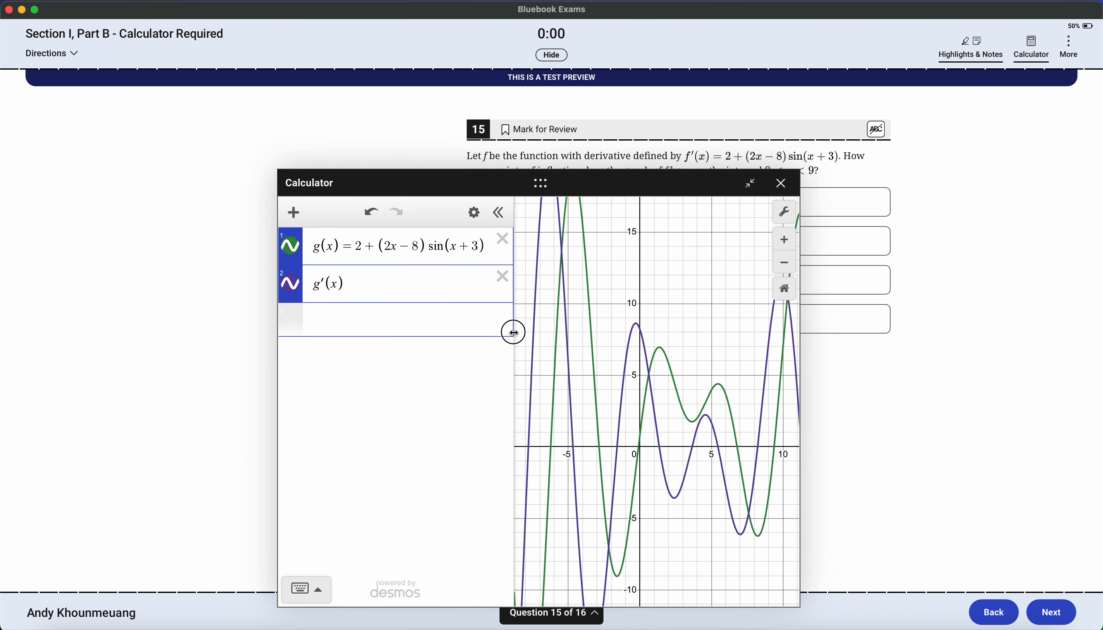
left_click(291, 250)
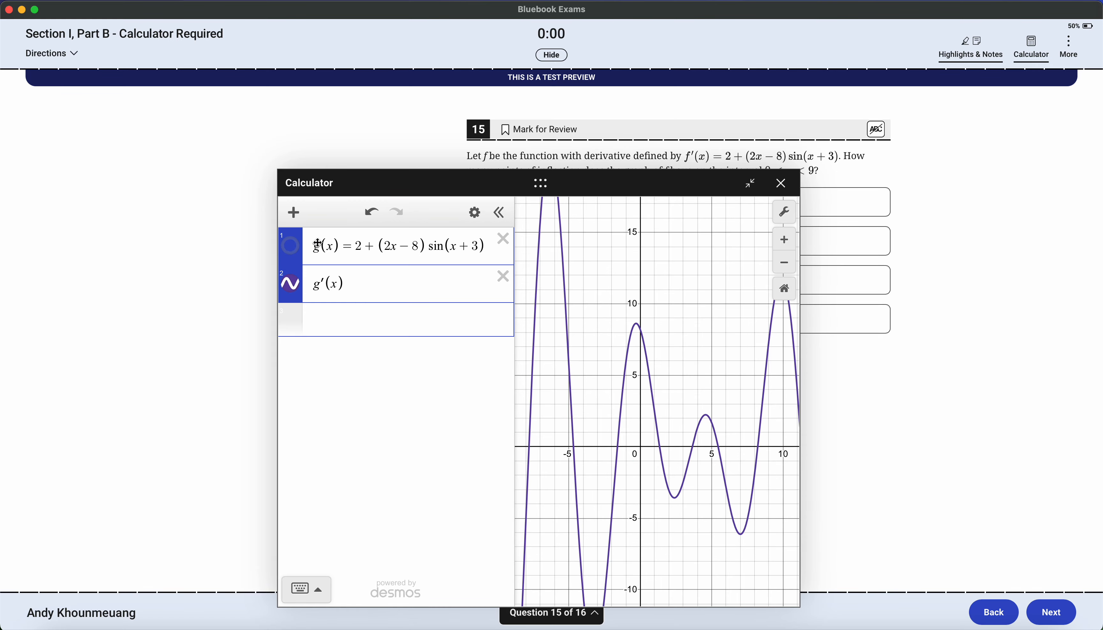
left_click_drag(458, 181, 294, 188)
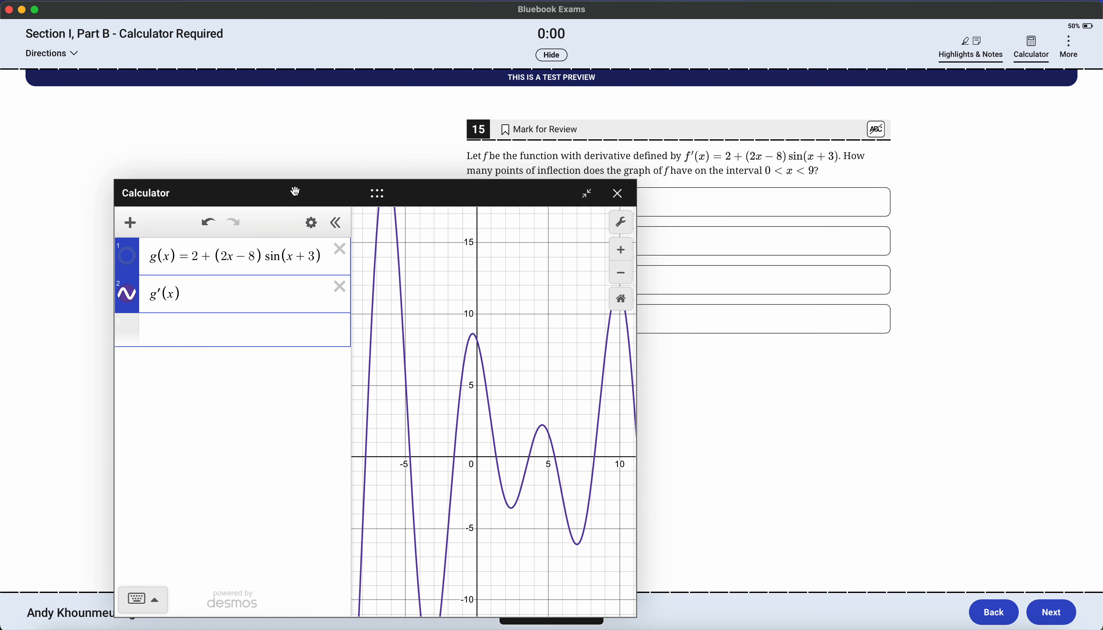
Step: Set the graph's x-axis range to 0 ≤ x ≤ 9
left_click(622, 223)
left_click(451, 387)
left_click_drag(467, 387, 427, 387)
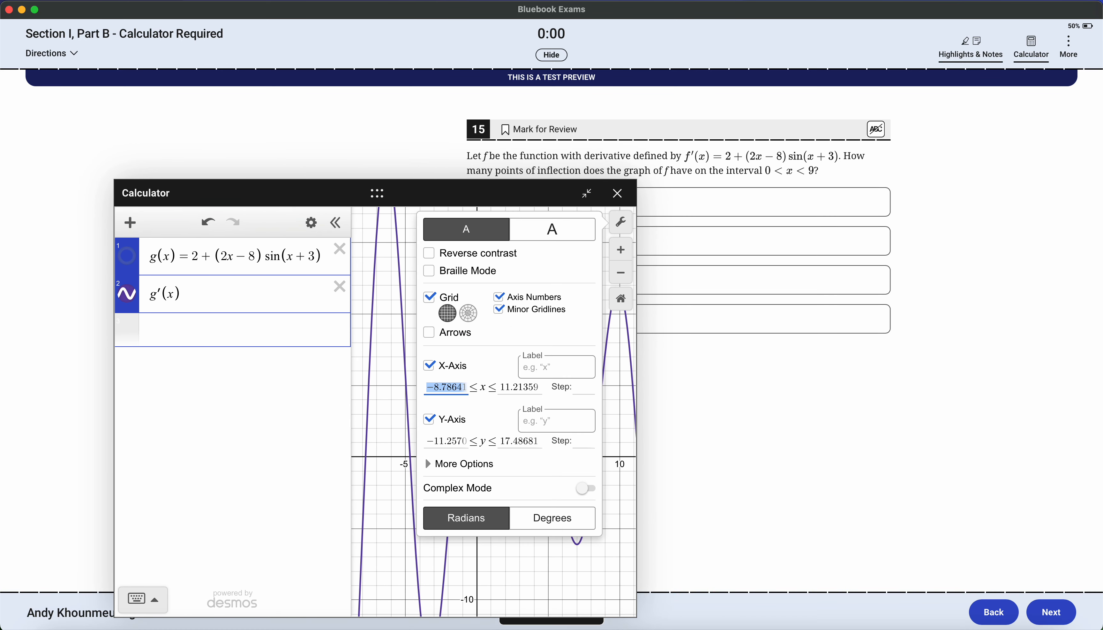
type("0")
key("Tab")
type("9")
left_click(400, 423)
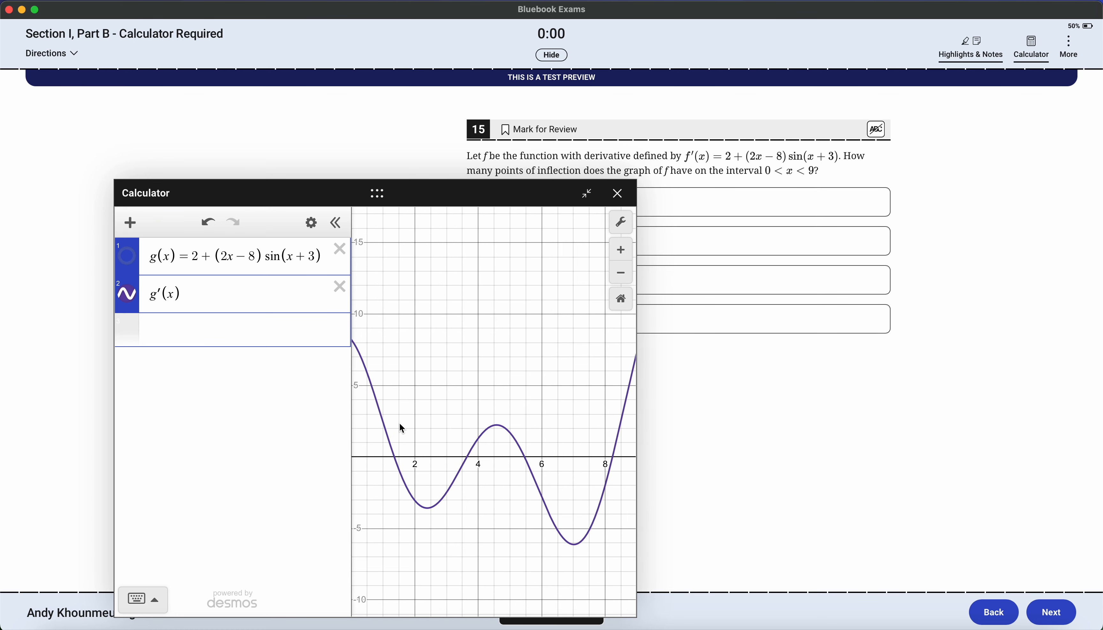
Step: Label the x-intercepts of g′(x) within the graphed interval to read their coordinates
left_click(396, 455)
left_click(467, 457)
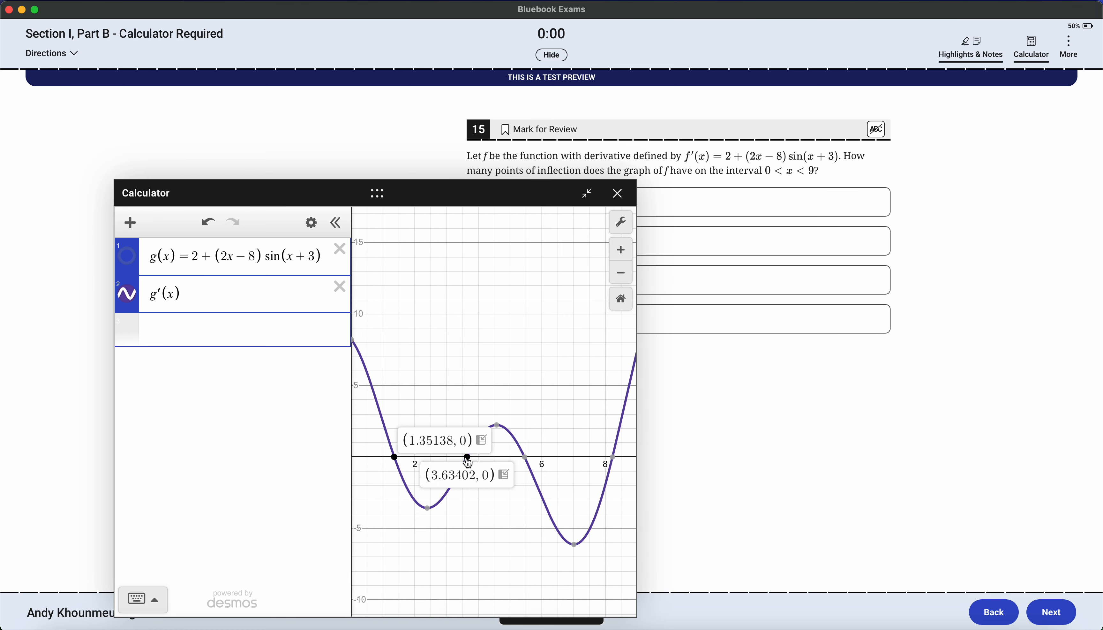
left_click(525, 457)
mouse_move(614, 459)
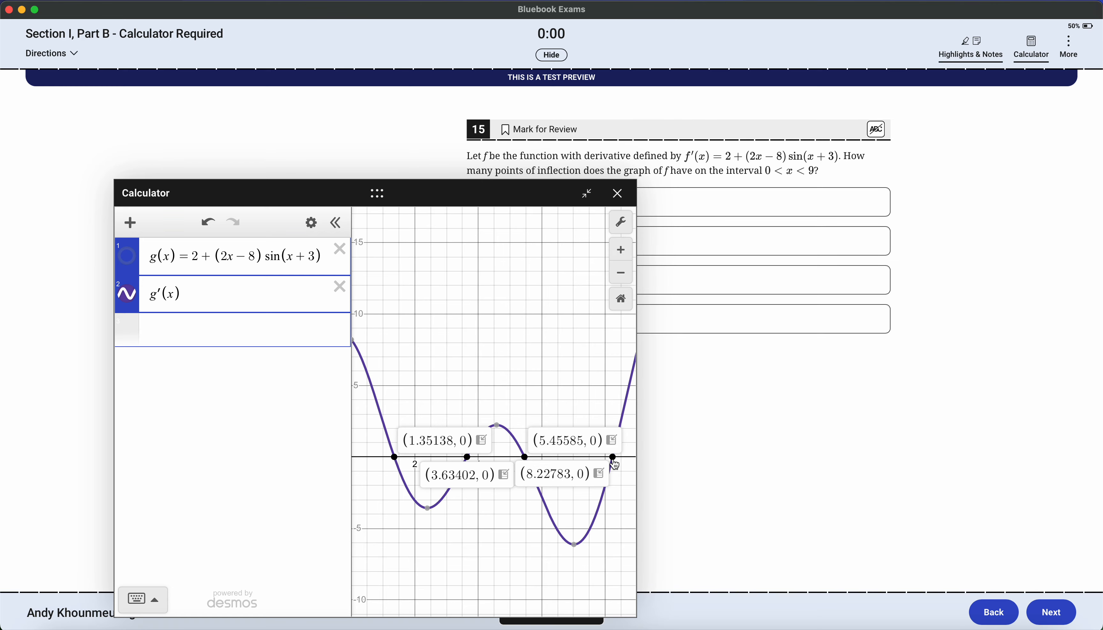
Step: Uncover the answer choices, answer question 15 with D, Four, and go to question 16
left_click_drag(482, 204, 407, 384)
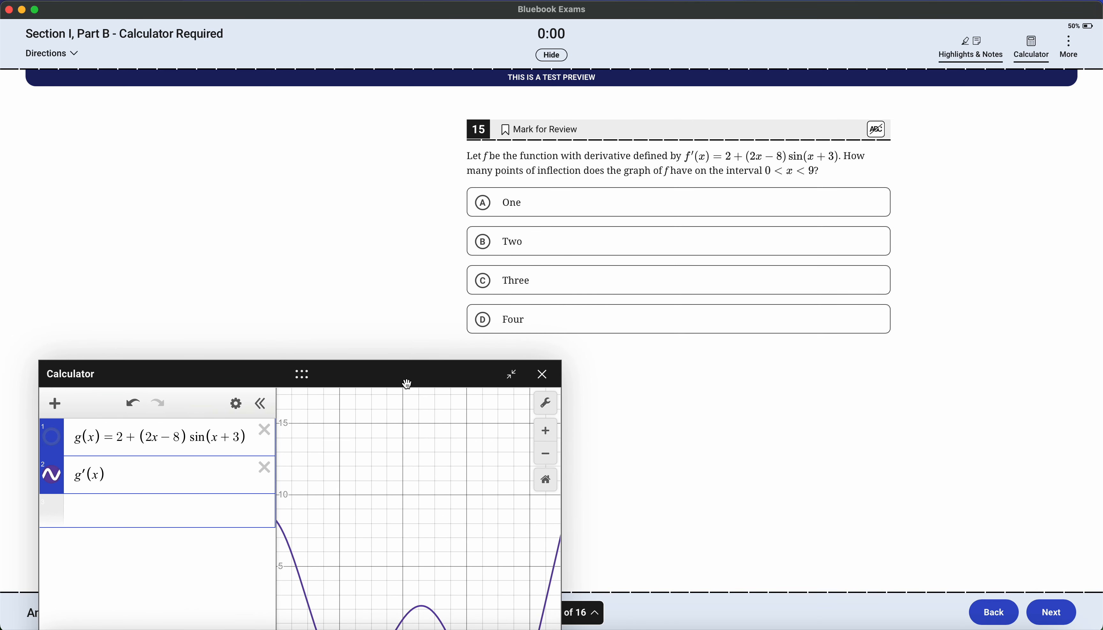
left_click(573, 328)
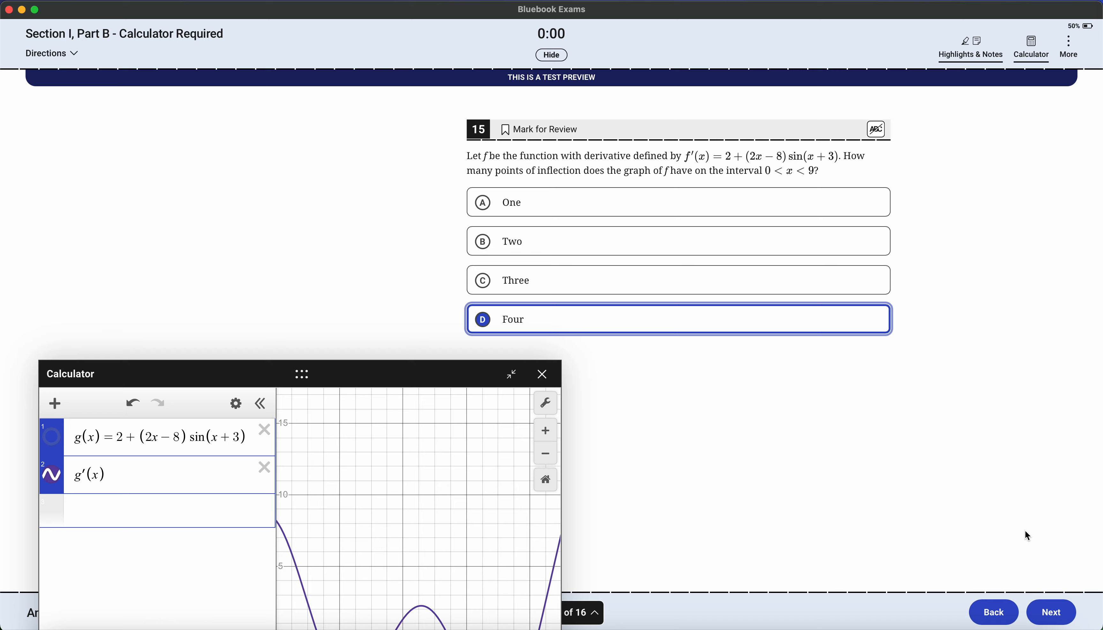
left_click(1060, 616)
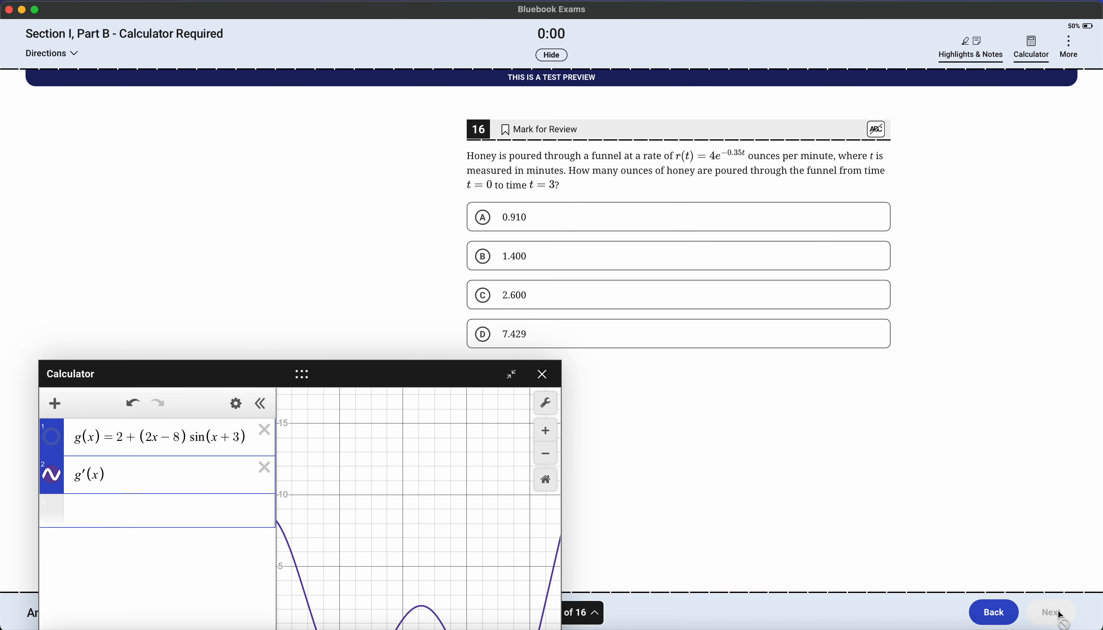
Step: Clear the previous expressions from the calculator and graph r(t) = 4e^(−0.35t) in the default view
left_click_drag(378, 376, 675, 250)
left_click(562, 305)
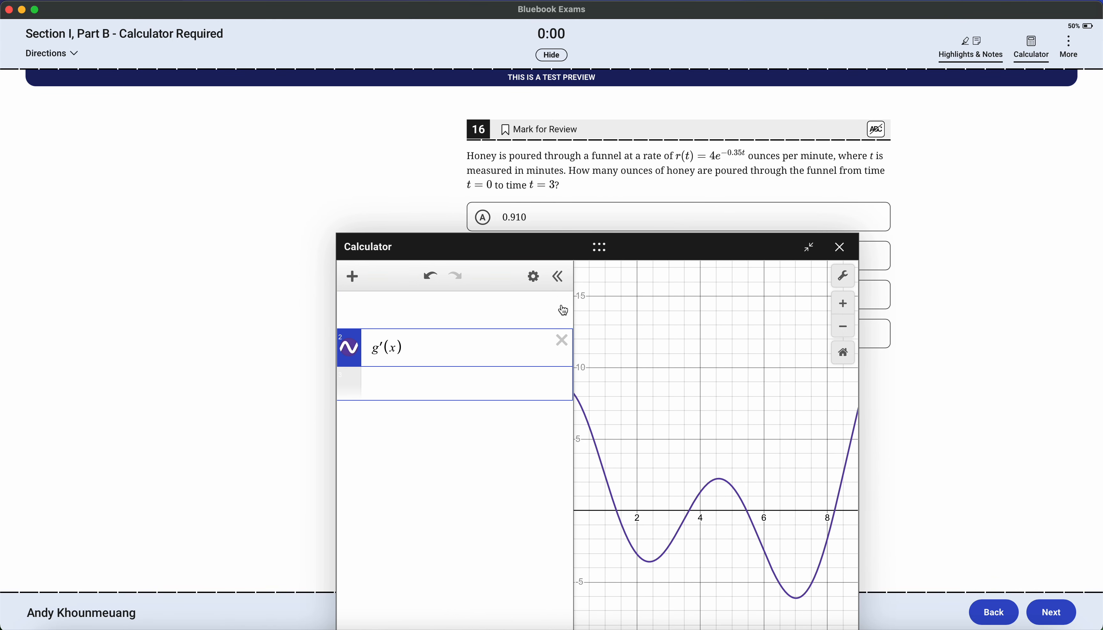
left_click(562, 305)
left_click(520, 304)
type("r")
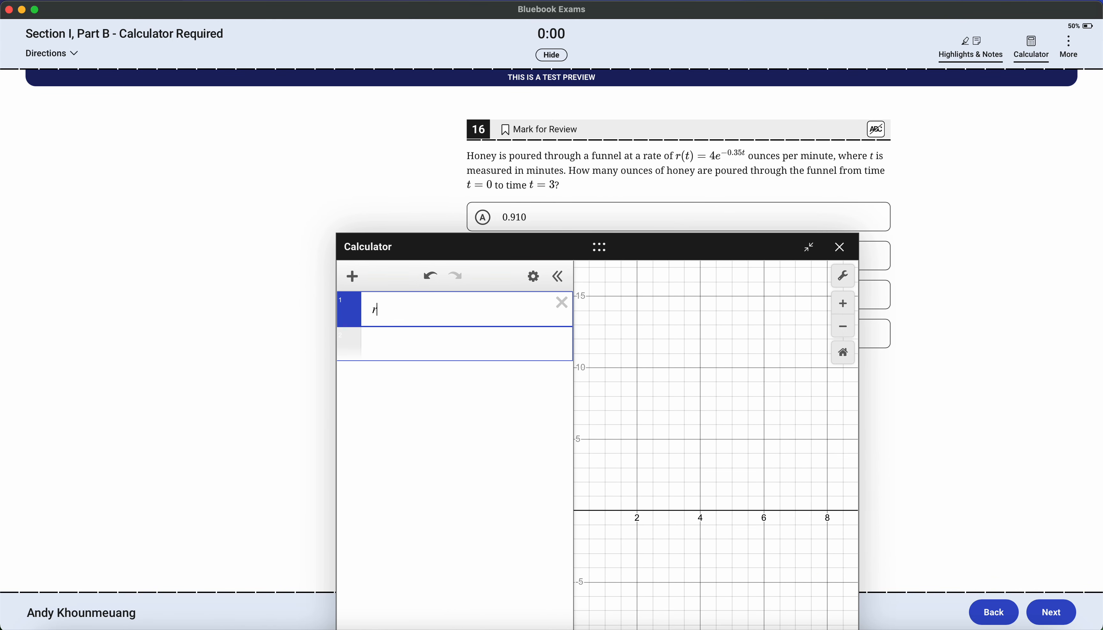
type("(t) = 4e")
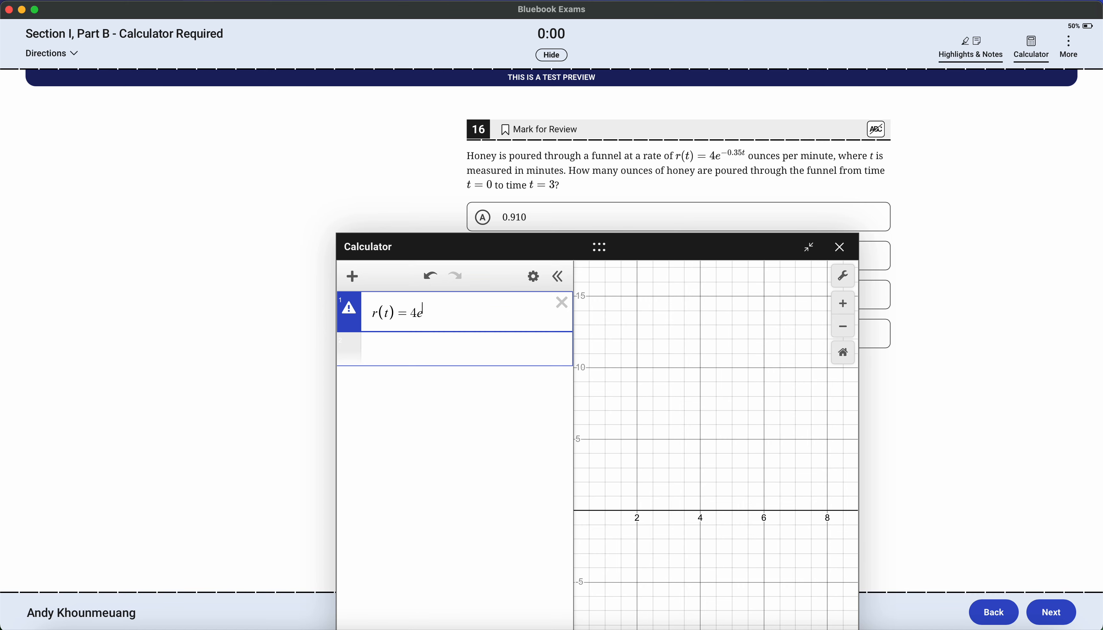
type("^{-0.35t")
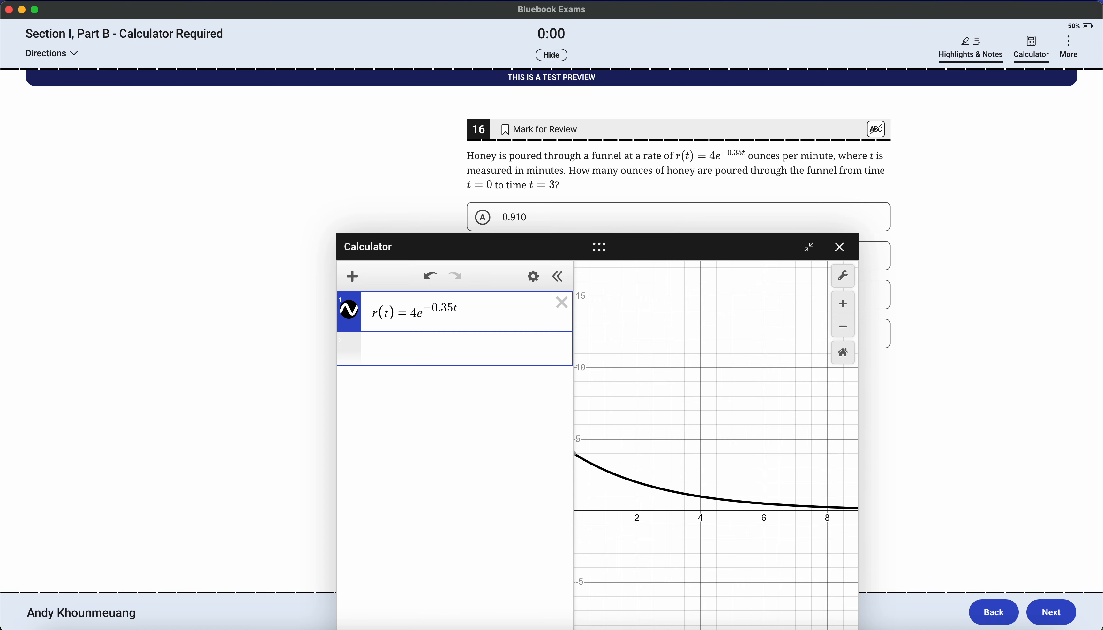
left_click_drag(660, 396, 751, 374)
left_click(840, 356)
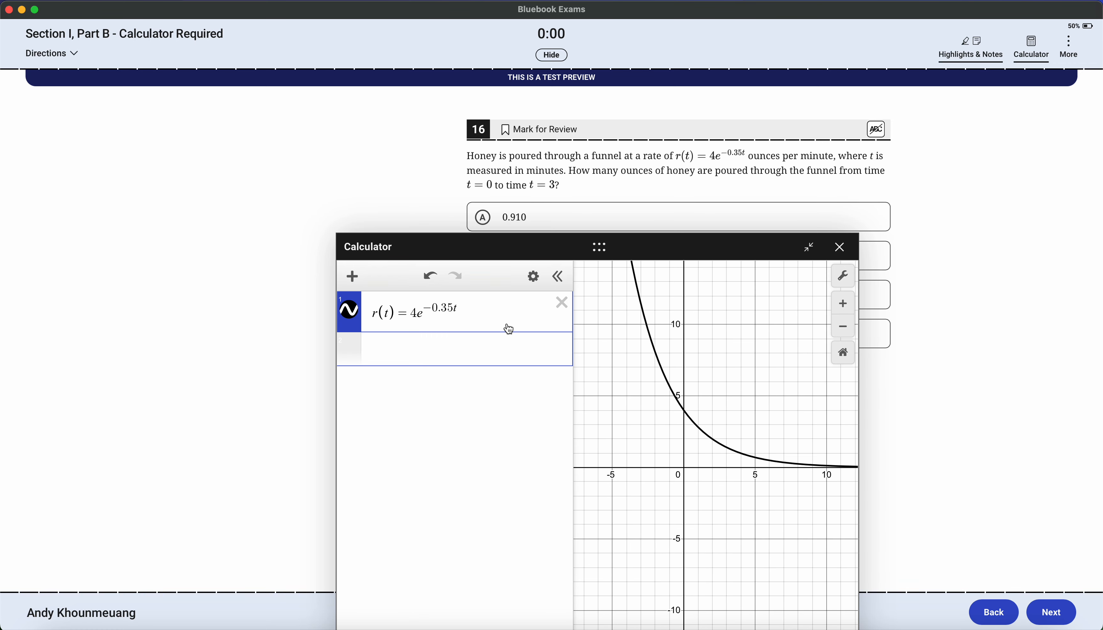
Step: Try adding + 2 after the exponential term of r(t), outside the exponent, and remove it again
left_click(498, 319)
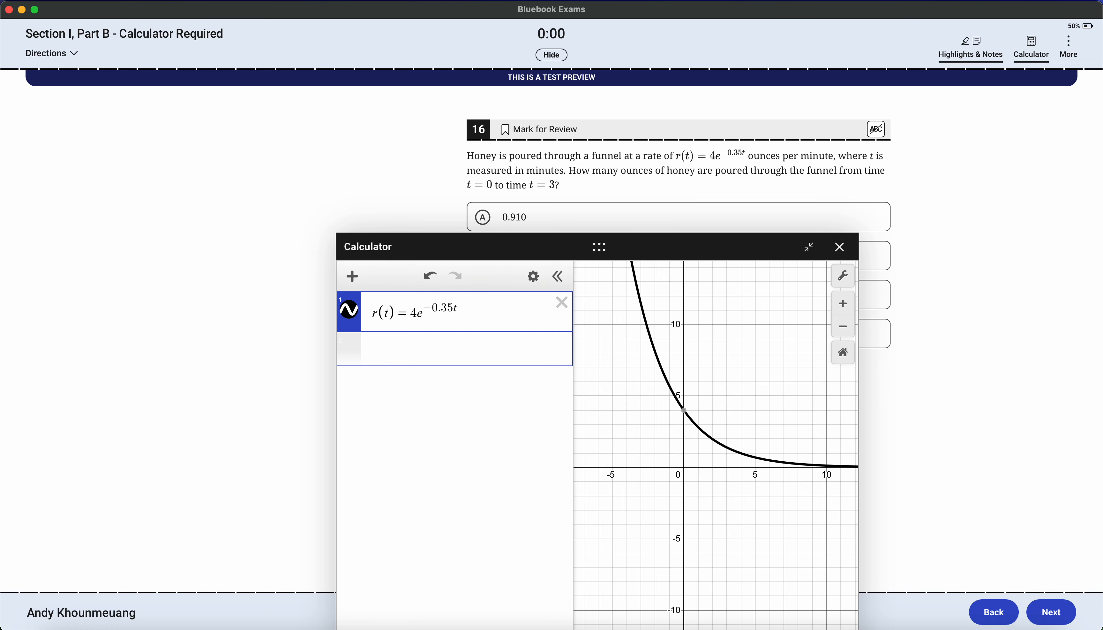
type("+2")
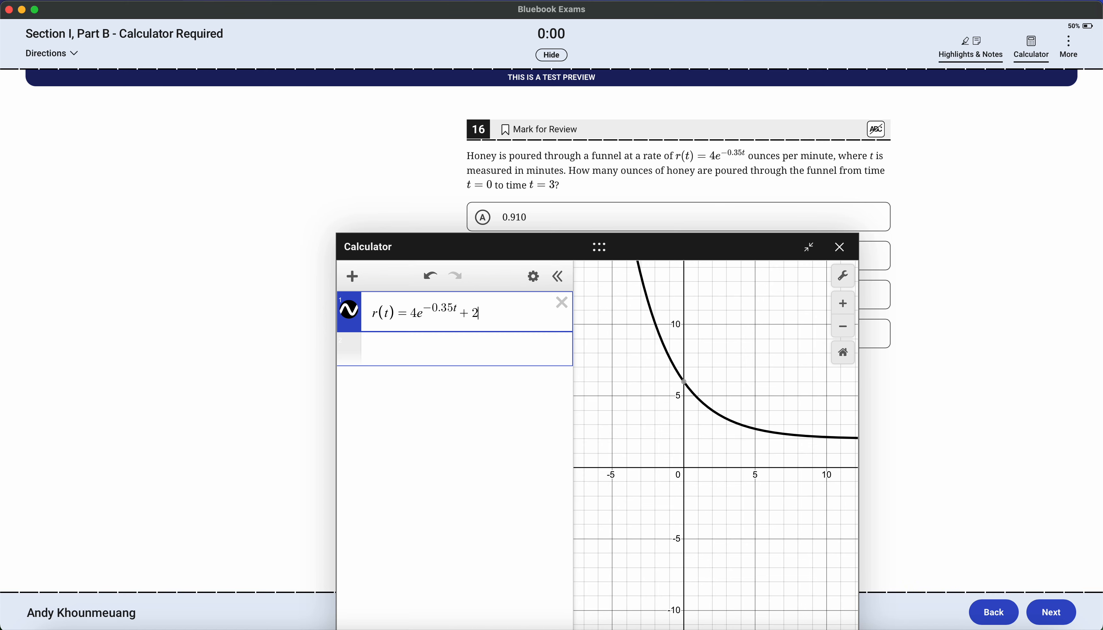
key("BackSpace")
key("BackSpace")
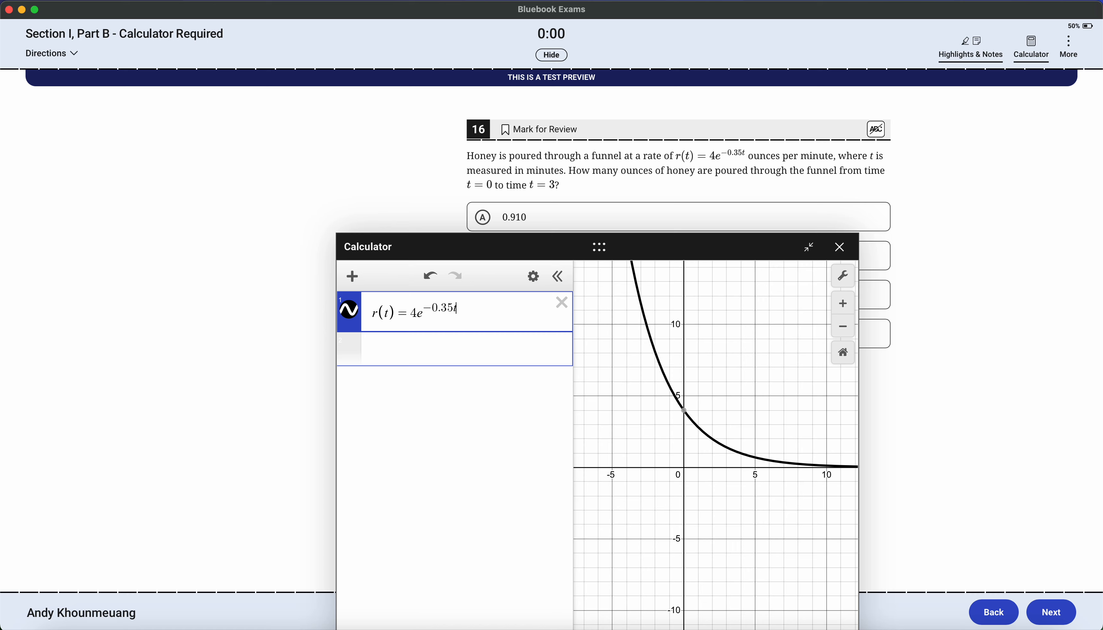
Step: Try rewriting the exponent of r(t) in parentheses as (−0.35t + 2), and delete it again
key("BackSpace")
key("BackSpace")
key("BackSpace")
key("BackSpace")
key("BackSpace")
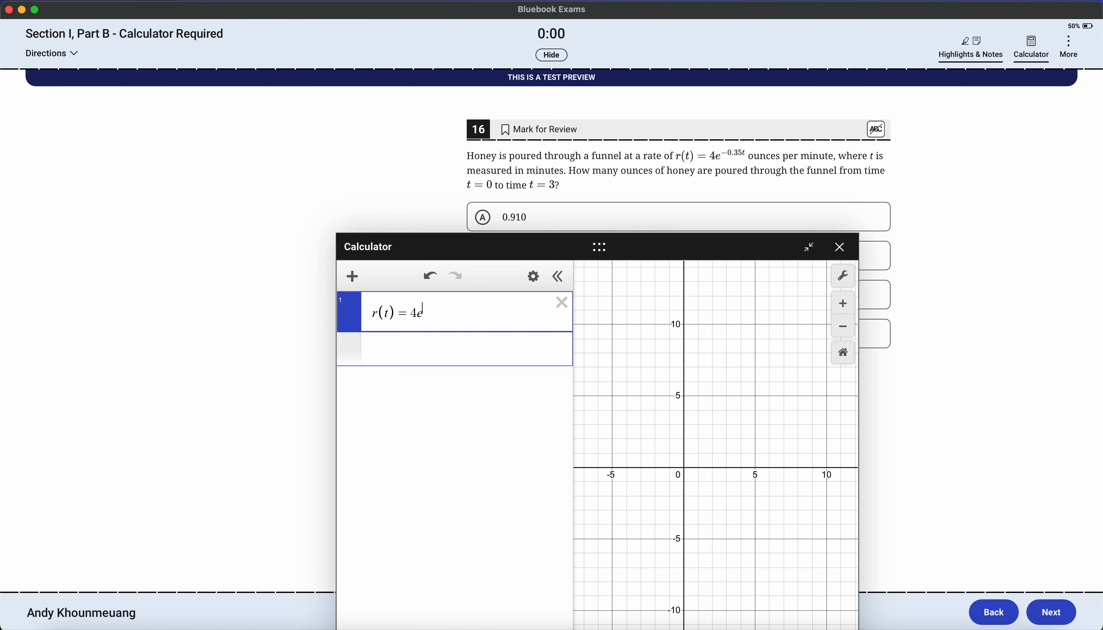
type("^(-0.35t+2)")
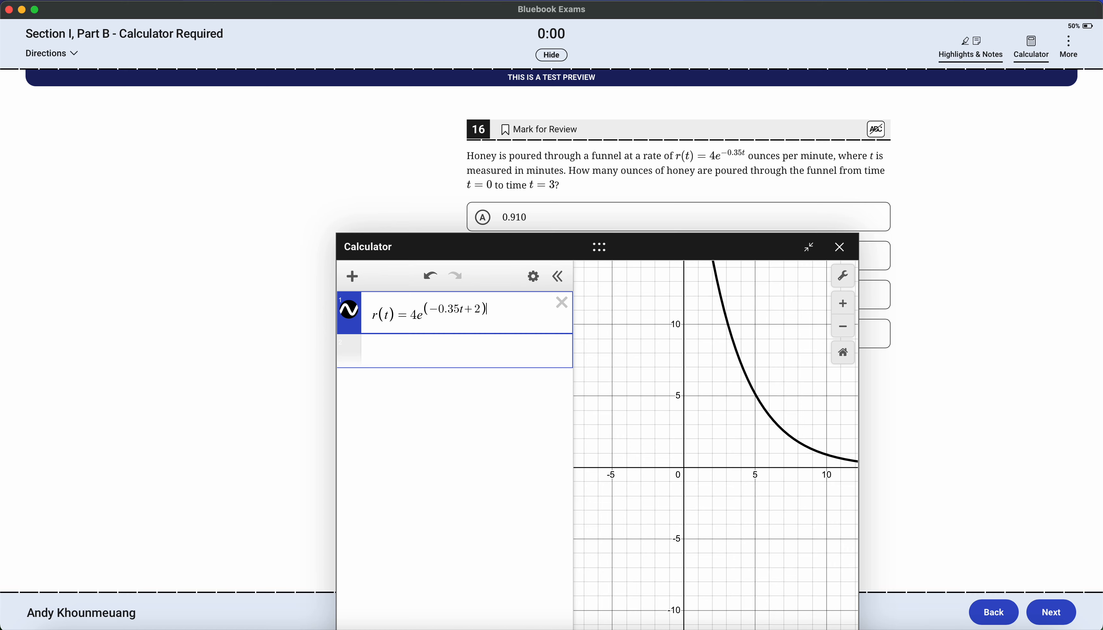
key("BackSpace")
key("BackSpace")
key("BackSpace")
key("BackSpace")
key("BackSpace")
key("BackSpace")
key("BackSpace")
key("BackSpace")
key("BackSpace")
key("BackSpace")
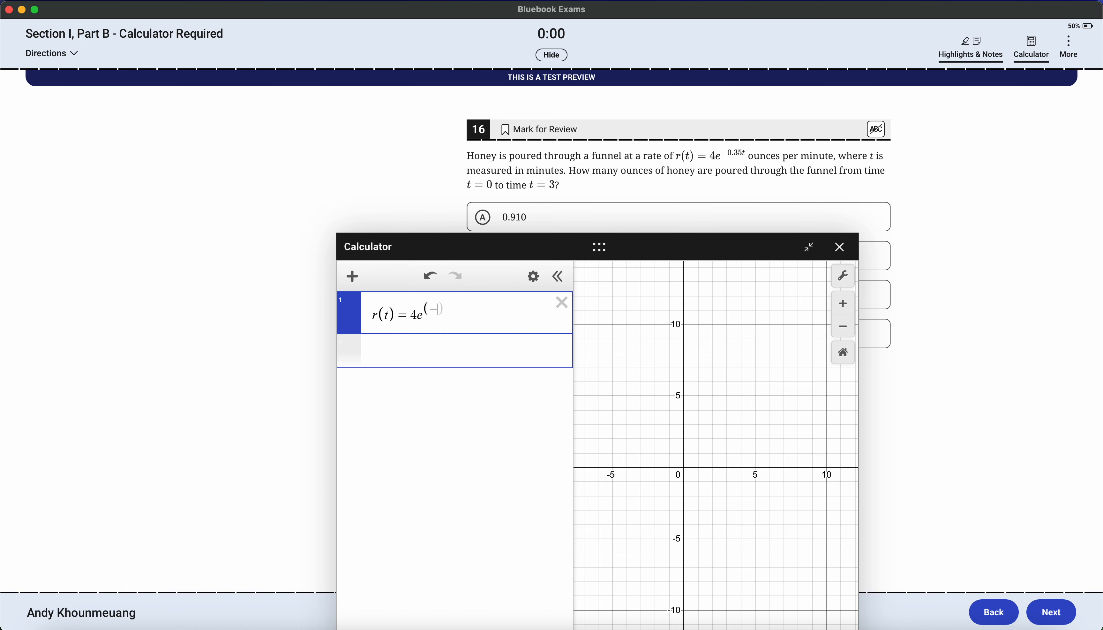
Step: Re-enter the exponent −0.35t without parentheses, try appending + 2 to the expression, and remove the addition
type("^-0.35t")
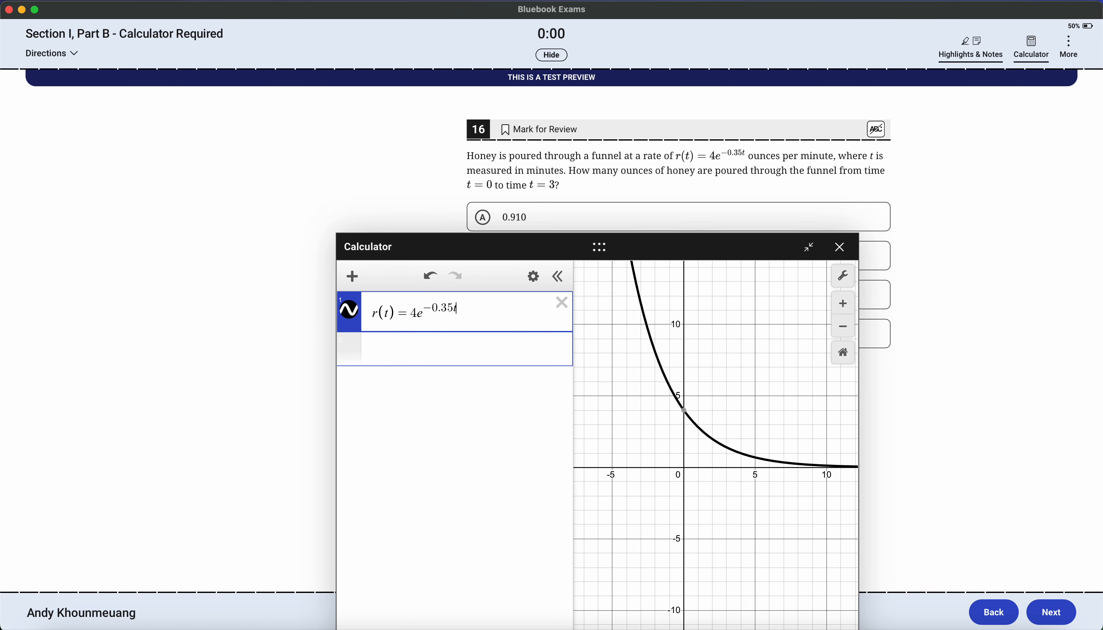
key("Right")
type("+2")
key("BackSpace")
key("BackSpace")
key("Right")
type("+2")
key("BackSpace")
key("BackSpace")
key("Right")
type("+2")
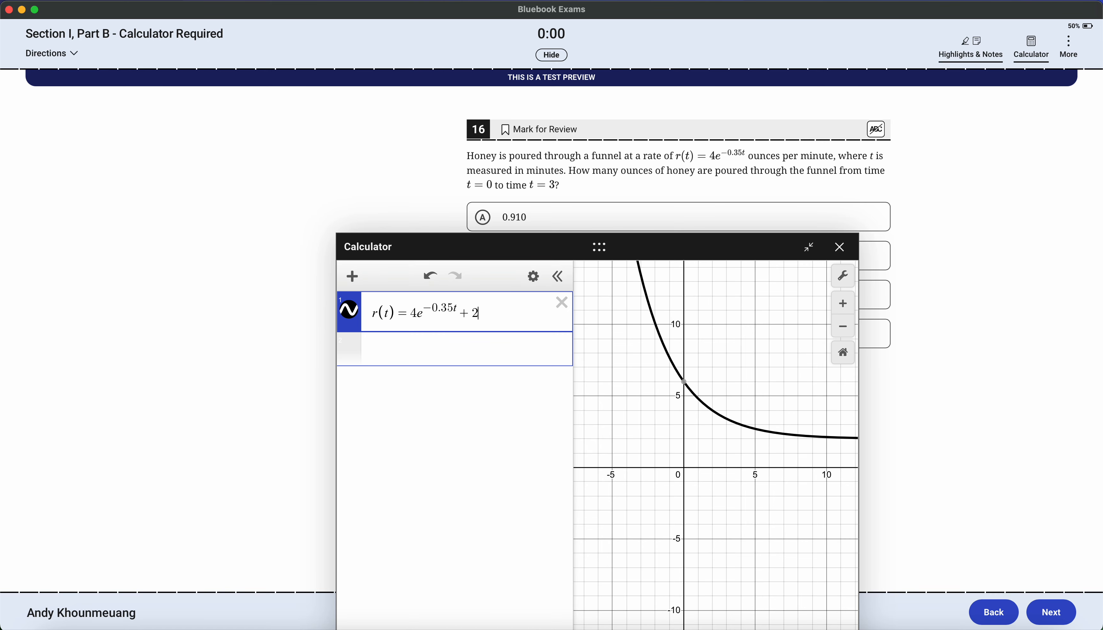
key("BackSpace")
key("BackSpace")
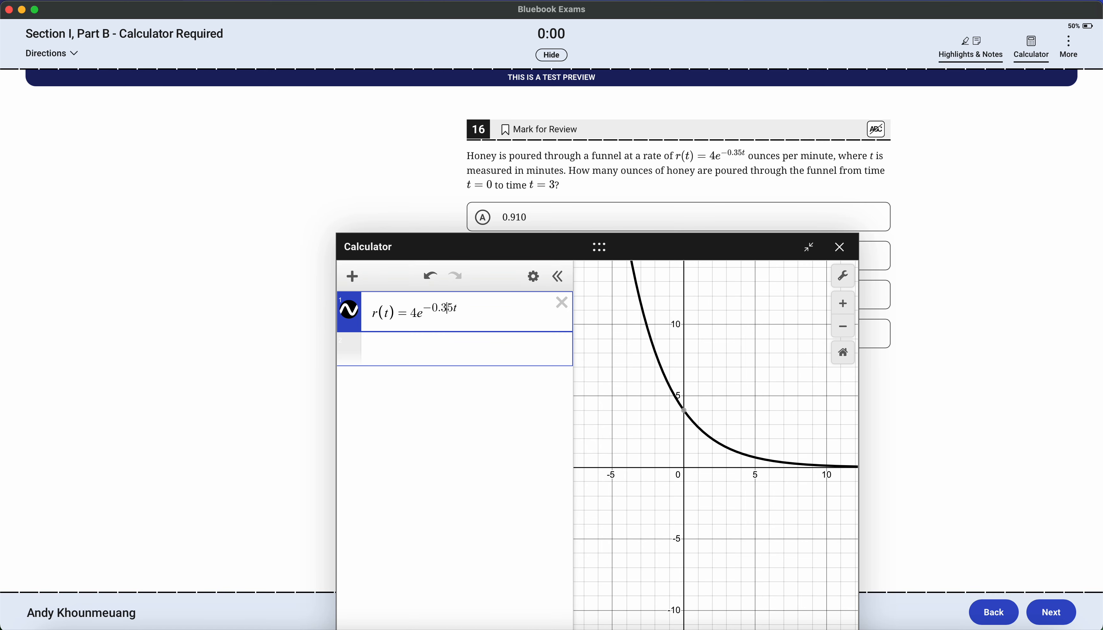
Step: Enclose the exponent of r(t) in parentheses, extend it to (−0.35t + 2), and add an empty second expression
type("(")
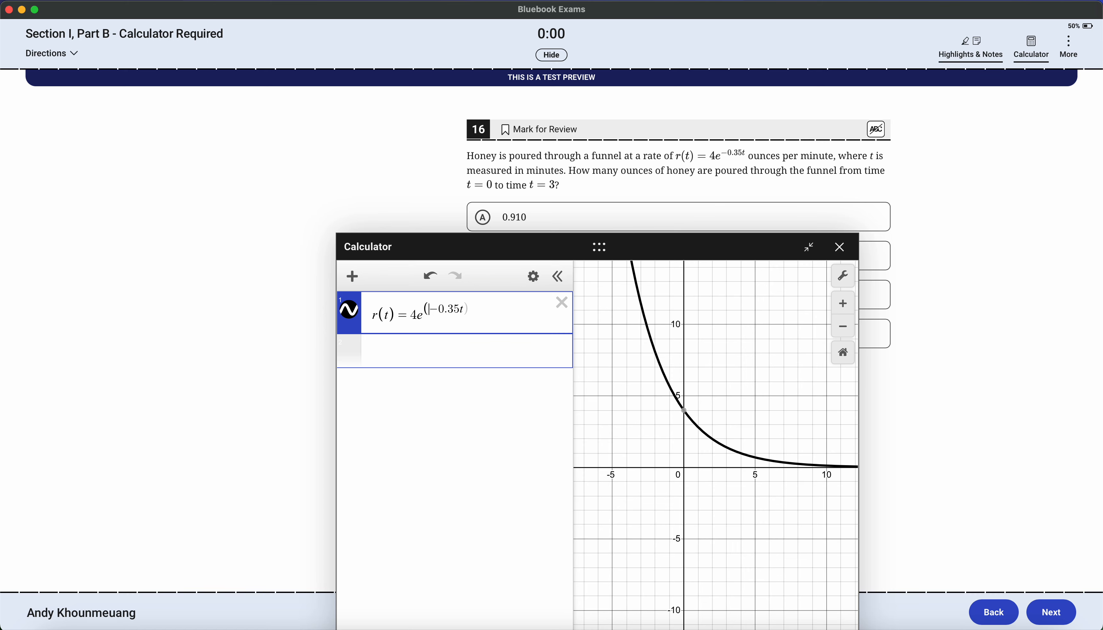
key("Right")
key("Right")
key("Right")
type("+2")
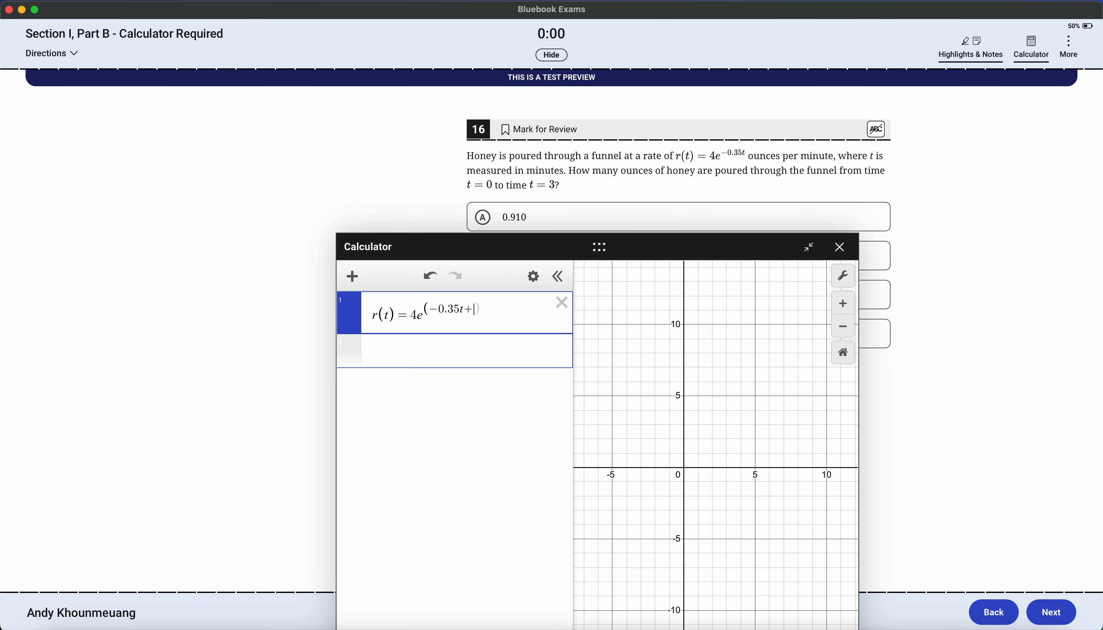
key("Right")
key("Return")
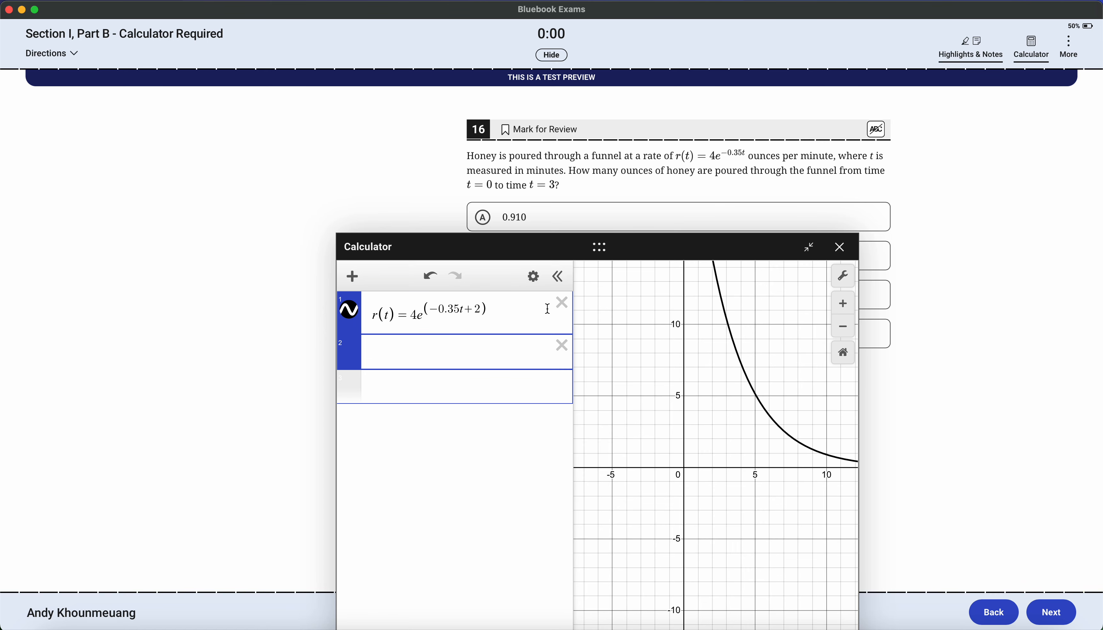
Step: Enter the definite integral of r(t) dt from 0 to 3 as the second expression
left_click_drag(604, 249, 492, 253)
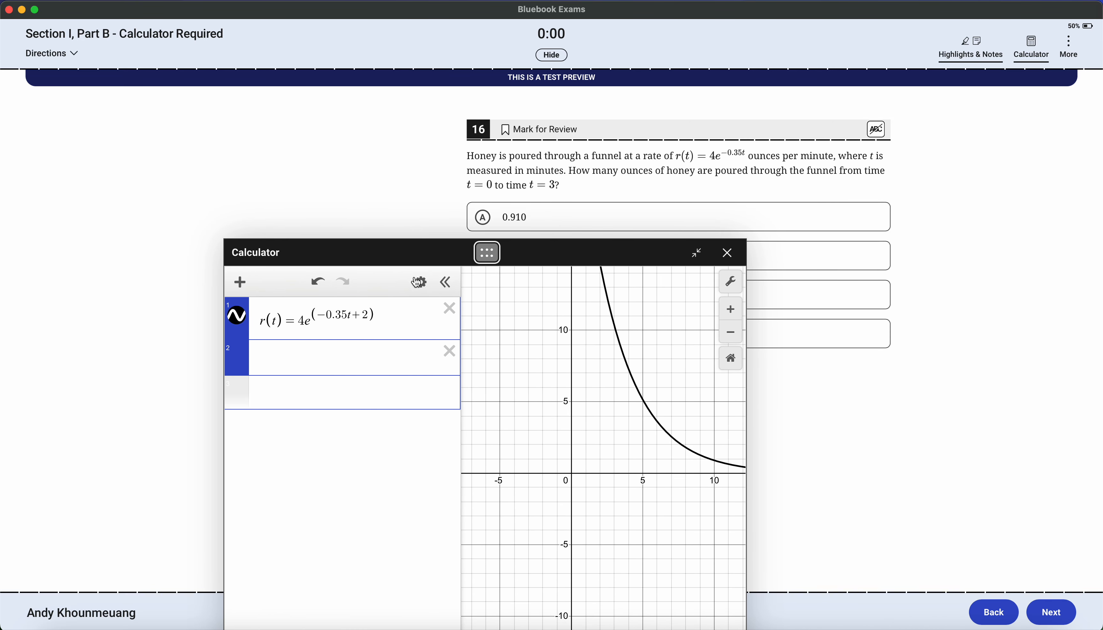
left_click(313, 358)
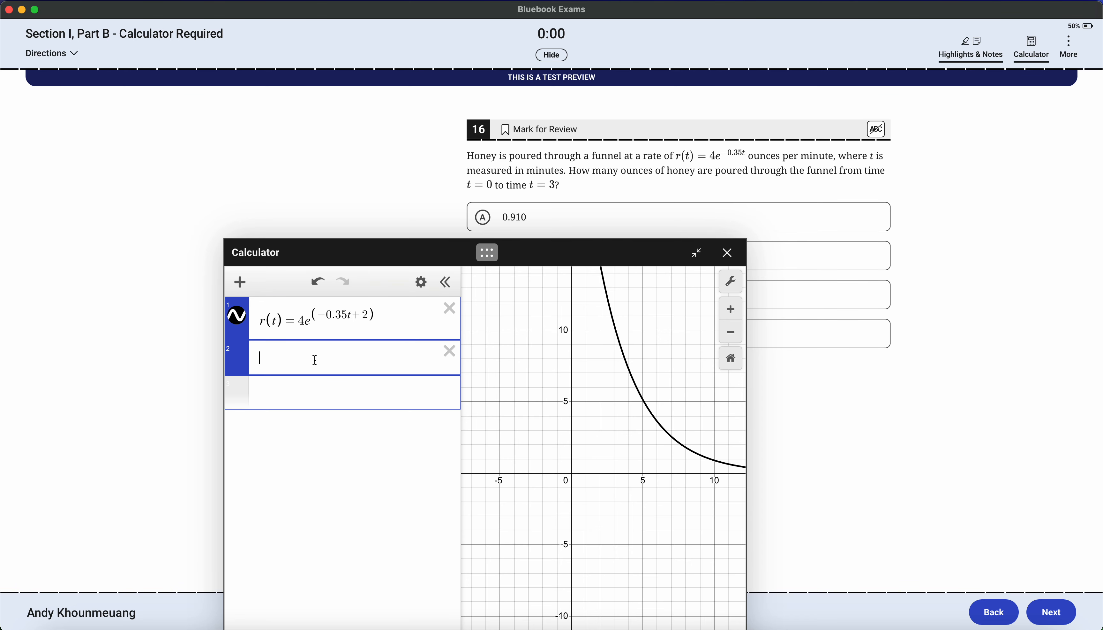
type("int0")
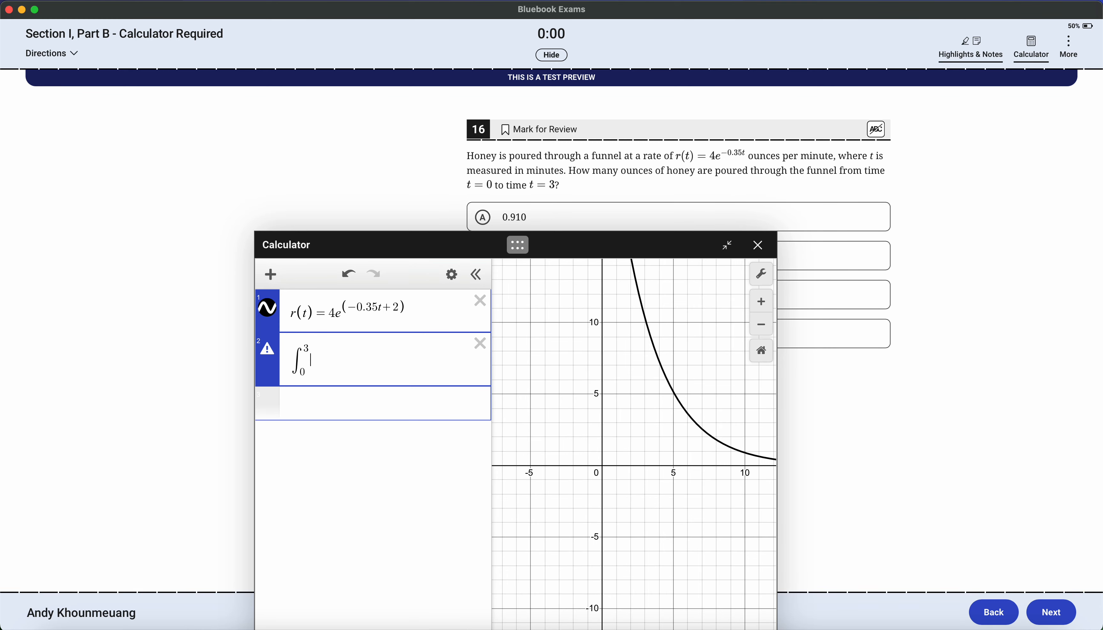
key("Right")
type("r(t)dt")
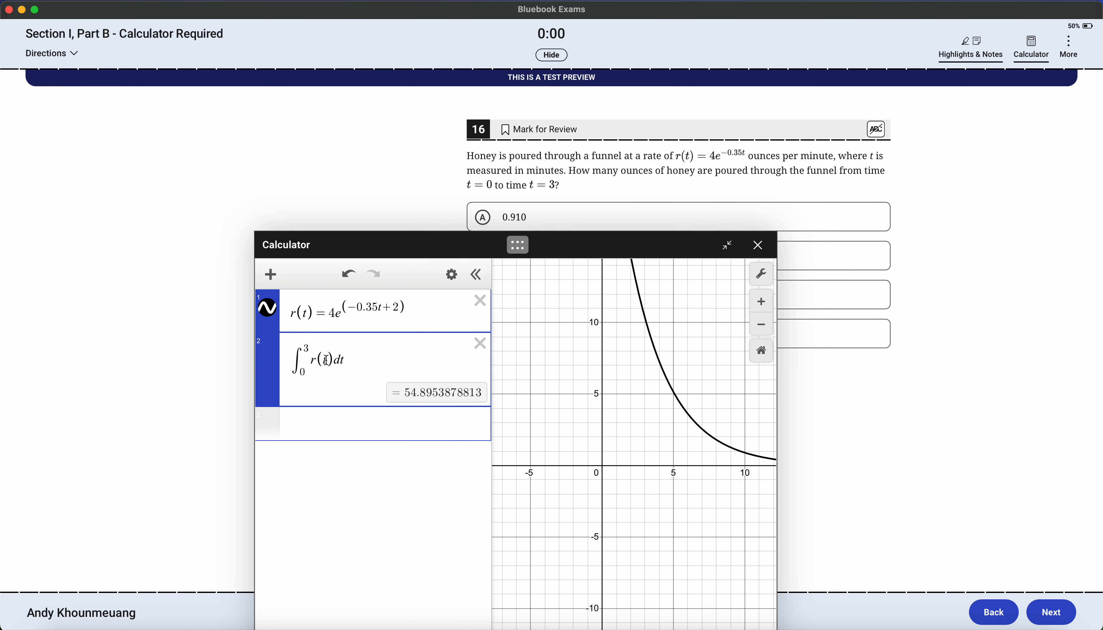
Step: Remove the + 2 from the exponent of r(t) and answer question 16 with D, 7.429
left_click_drag(524, 246, 548, 390)
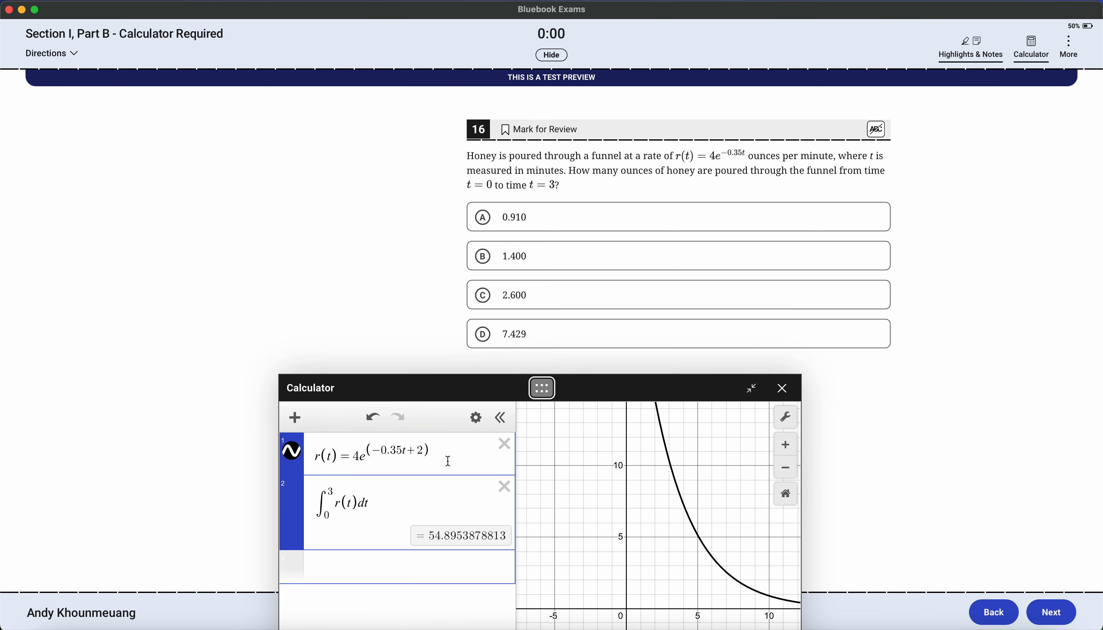
key("Left")
key("Left")
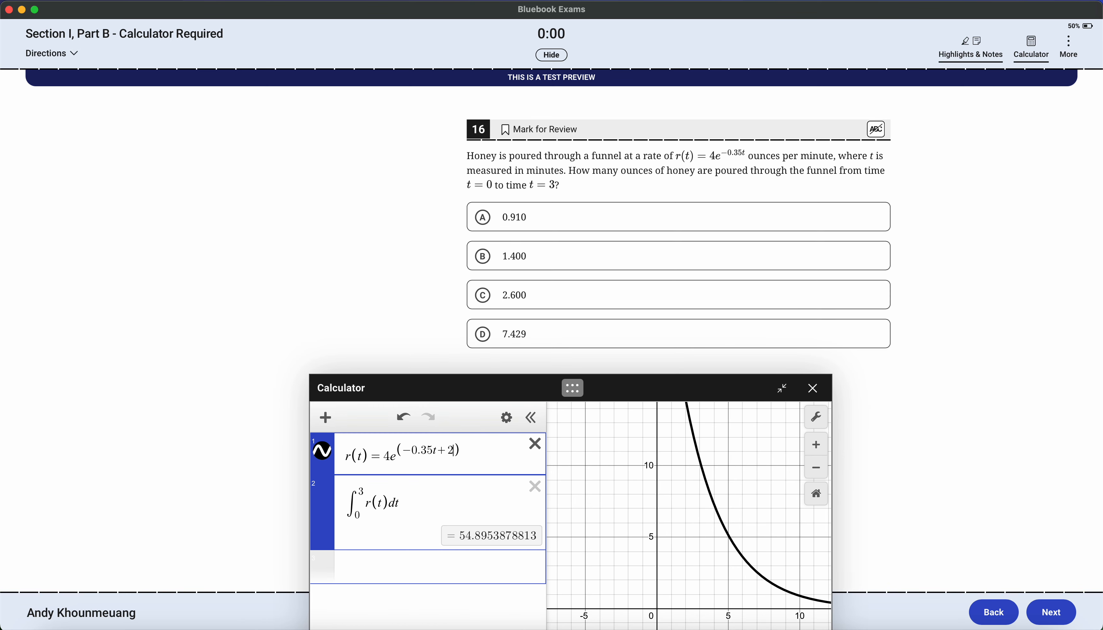
key("BackSpace")
key("BackSpace")
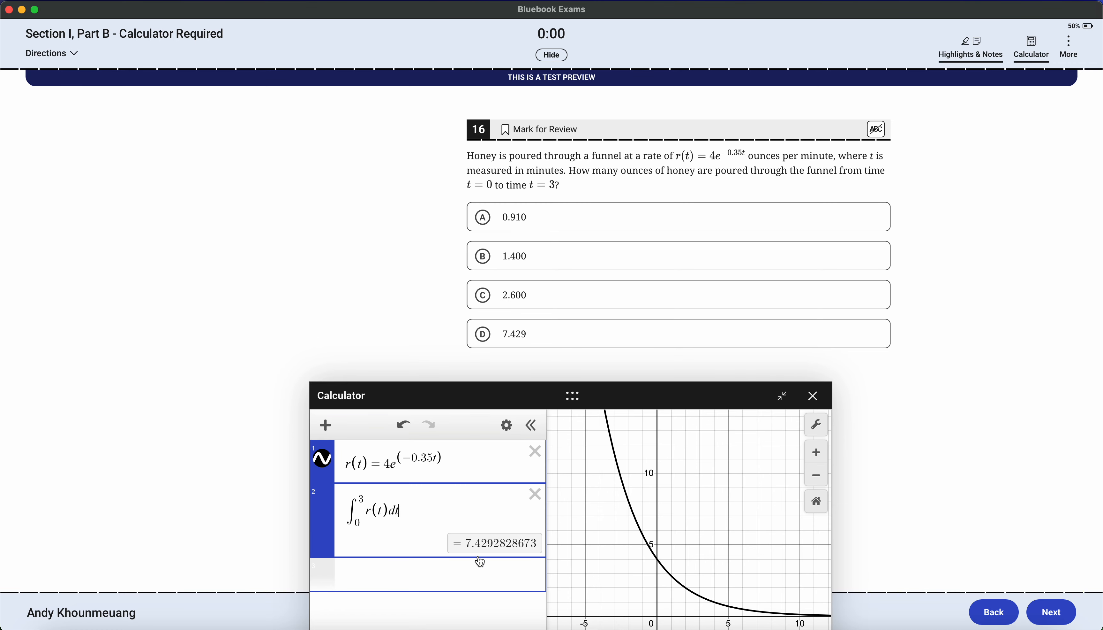
left_click(617, 338)
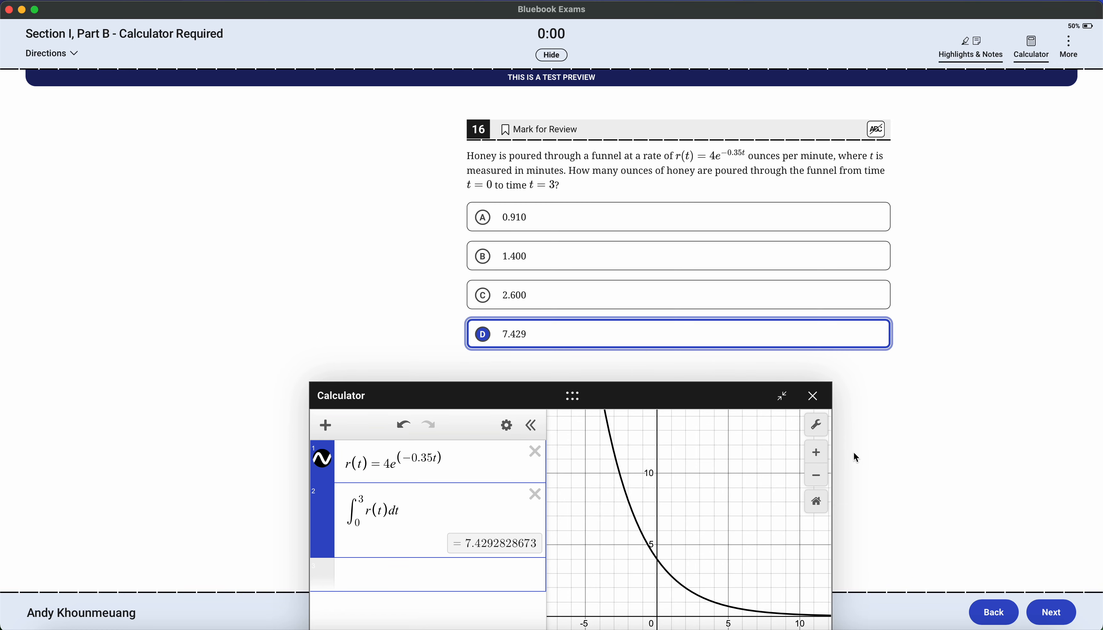
Step: Finish Section I, Part B from question 16, close the calculator, and resume testing from the practice break to the Section II, Part A directions
left_click(1053, 622)
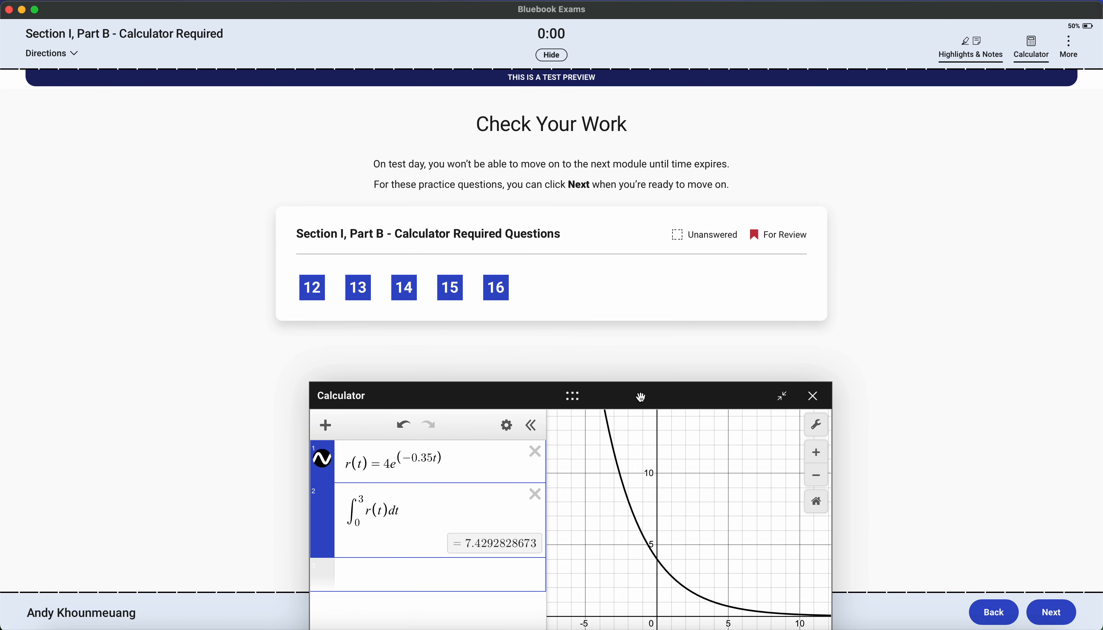
left_click_drag(640, 396, 592, 148)
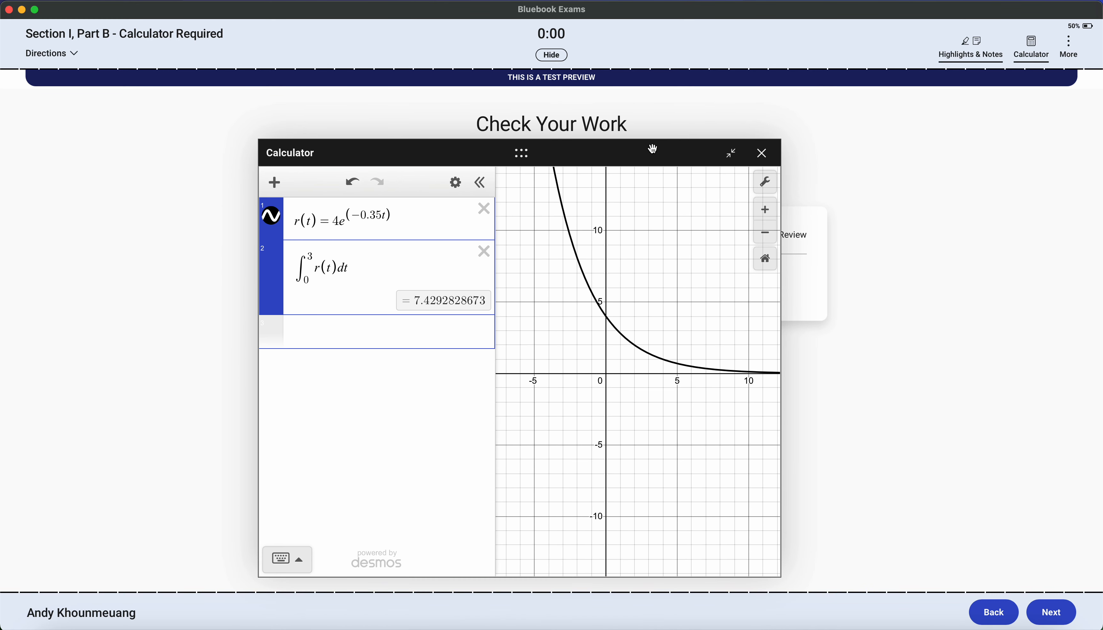
left_click(761, 160)
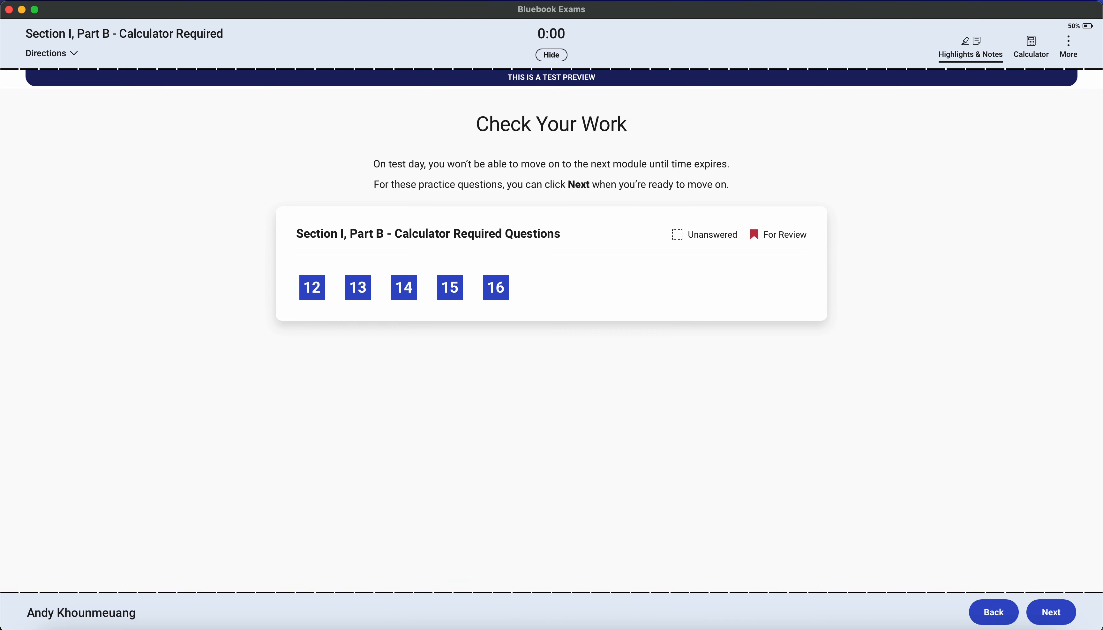
left_click(1056, 613)
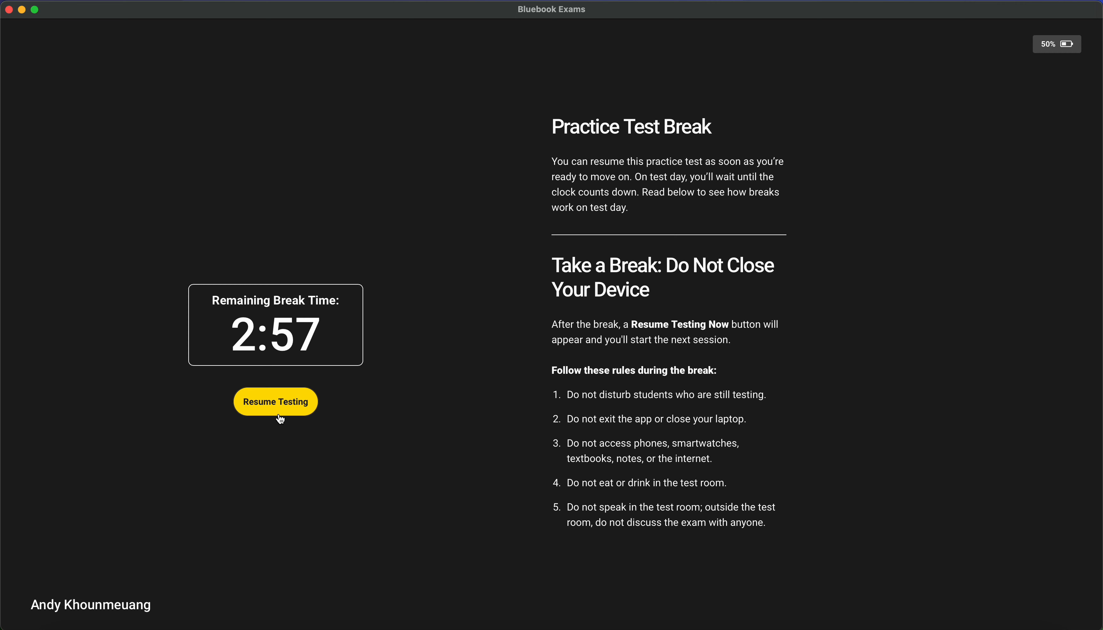
left_click(286, 406)
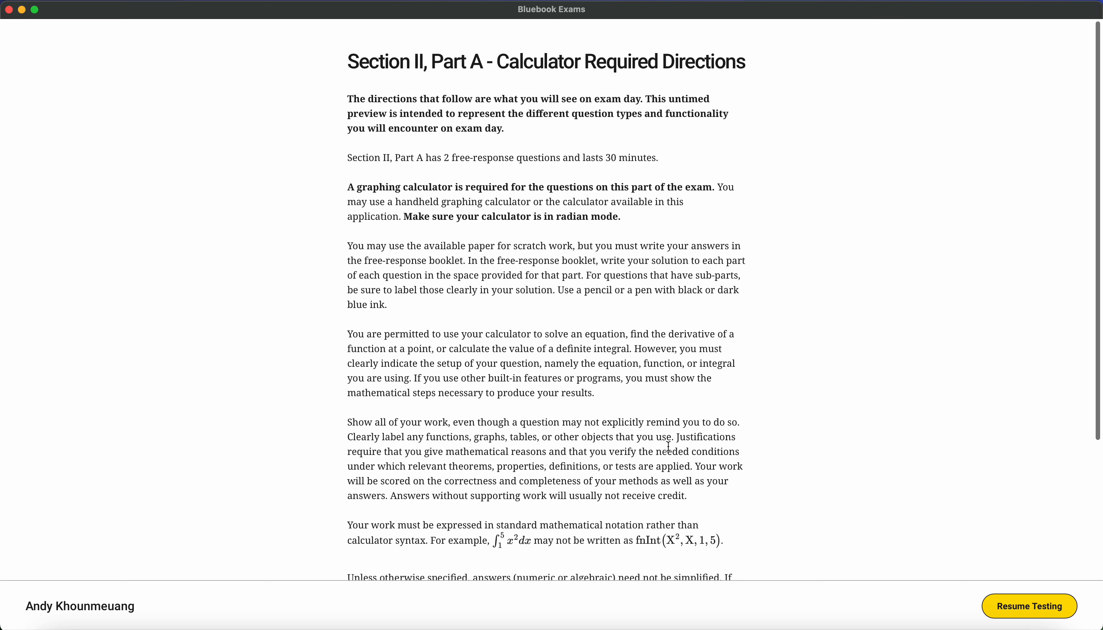
Step: Read the Section II, Part A directions on radian mode, showing the setup, and standard mathematical notation, and start the section
scroll(986, 496, "down", 5)
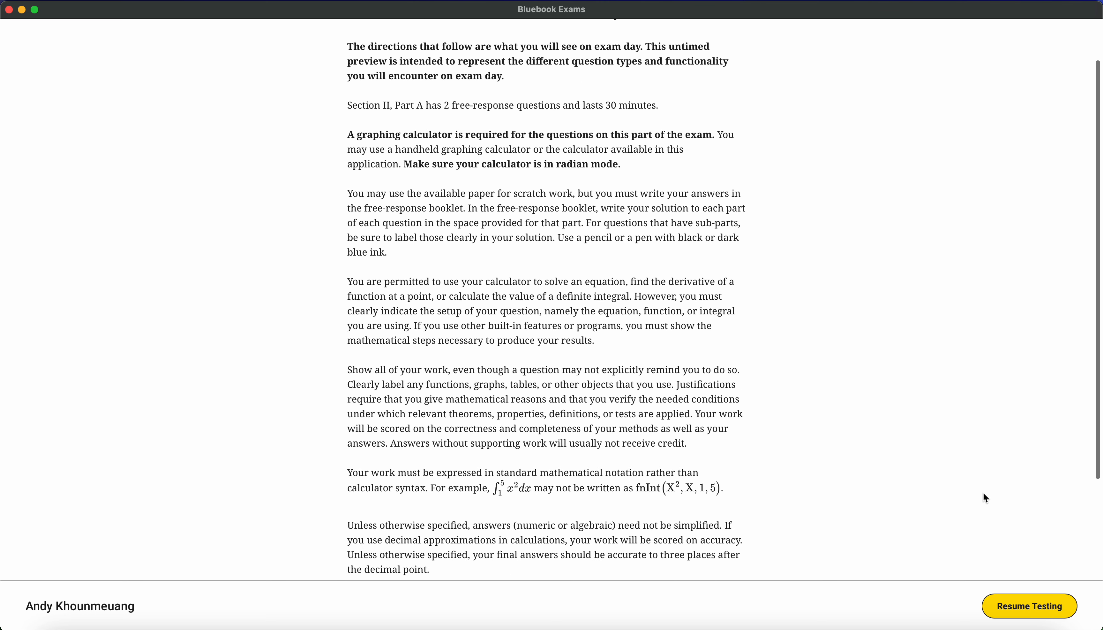
scroll(985, 496, "up", 5)
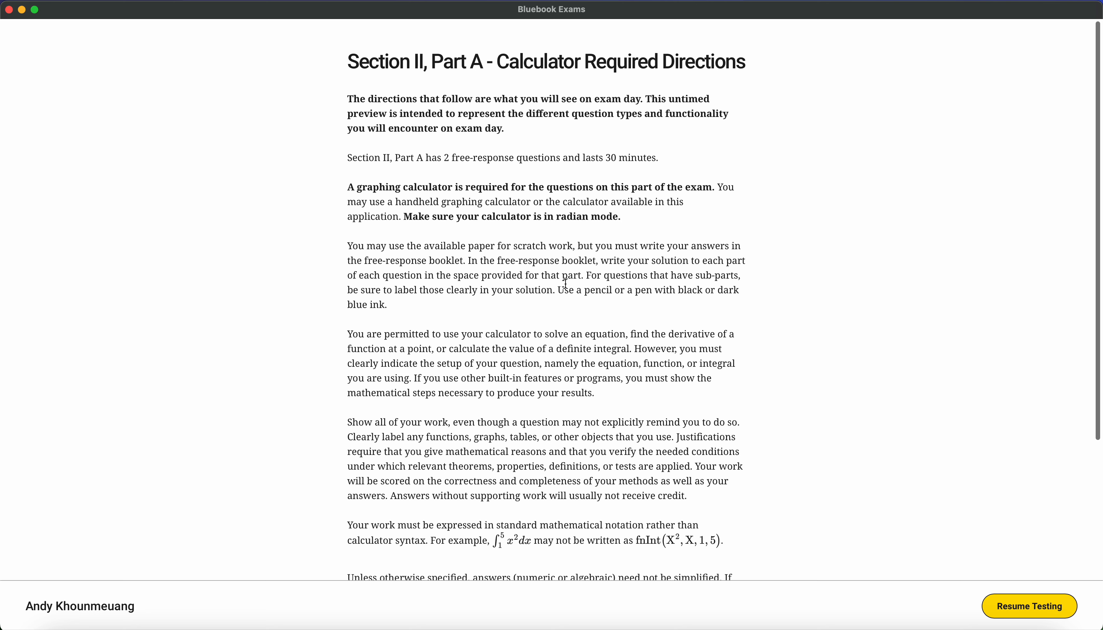
left_click_drag(422, 217, 627, 215)
scroll(624, 215, "down", 1)
scroll(624, 215, "down", 3)
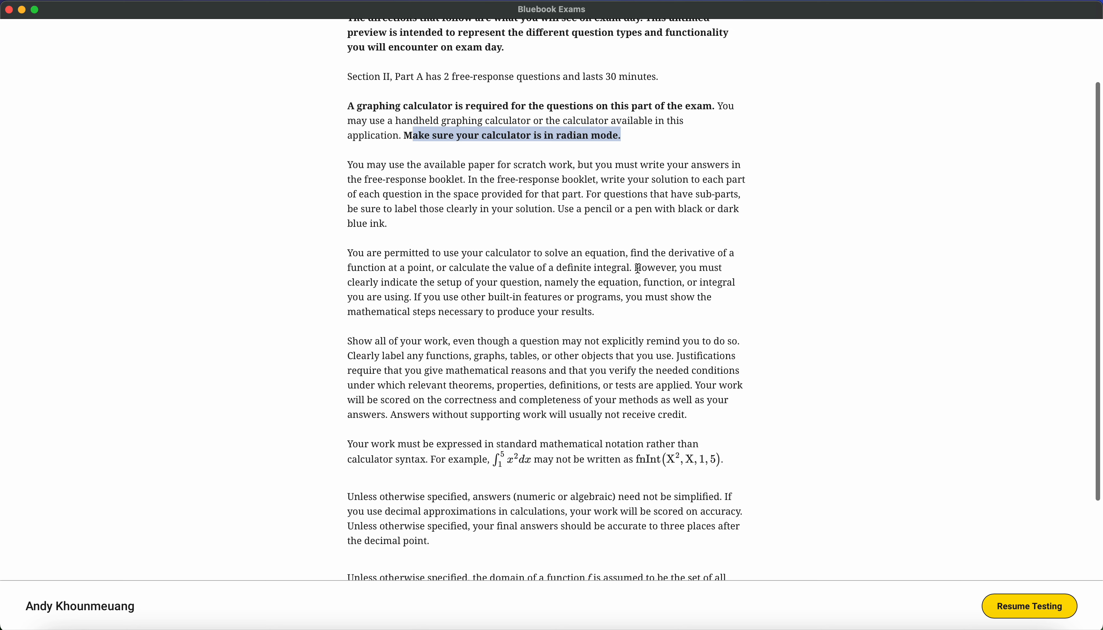
left_click_drag(638, 268, 643, 318)
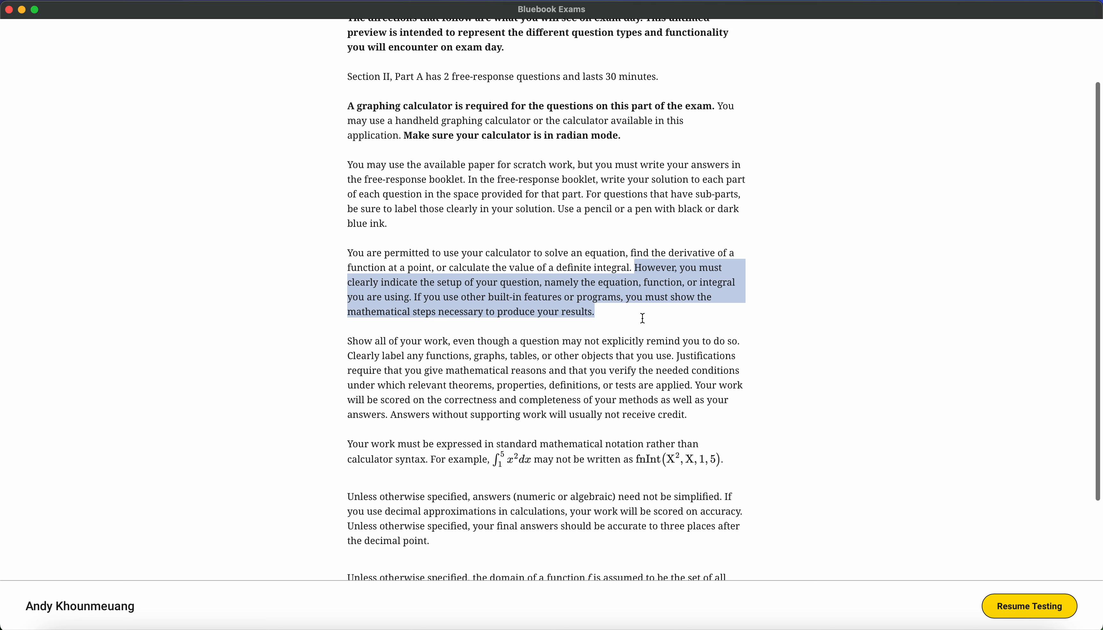
left_click_drag(354, 443, 577, 456)
left_click(731, 460)
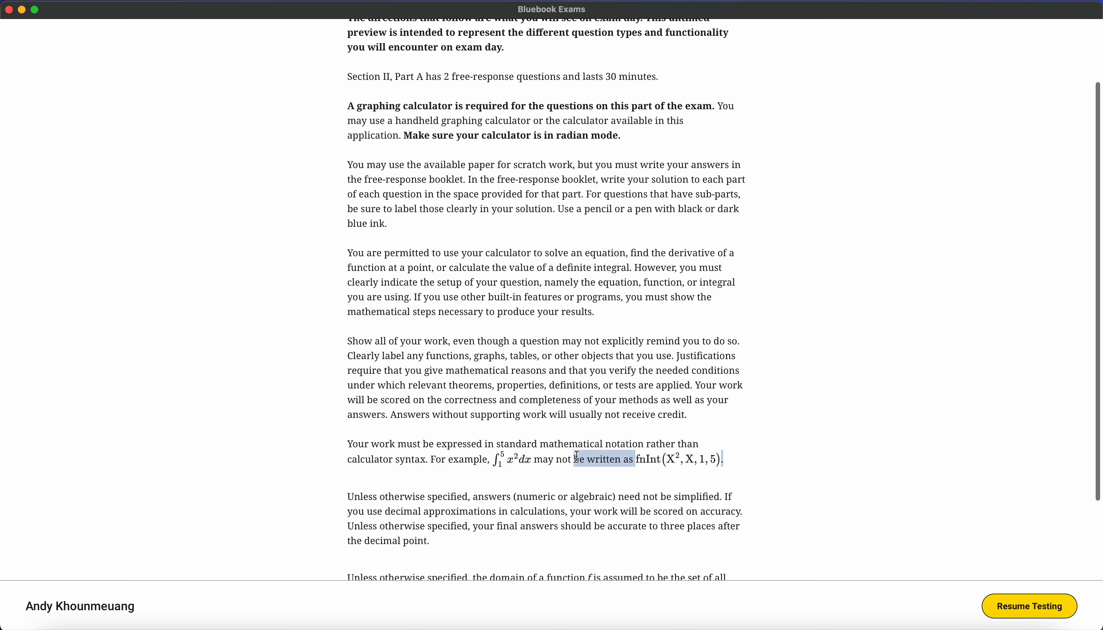
left_click(577, 455)
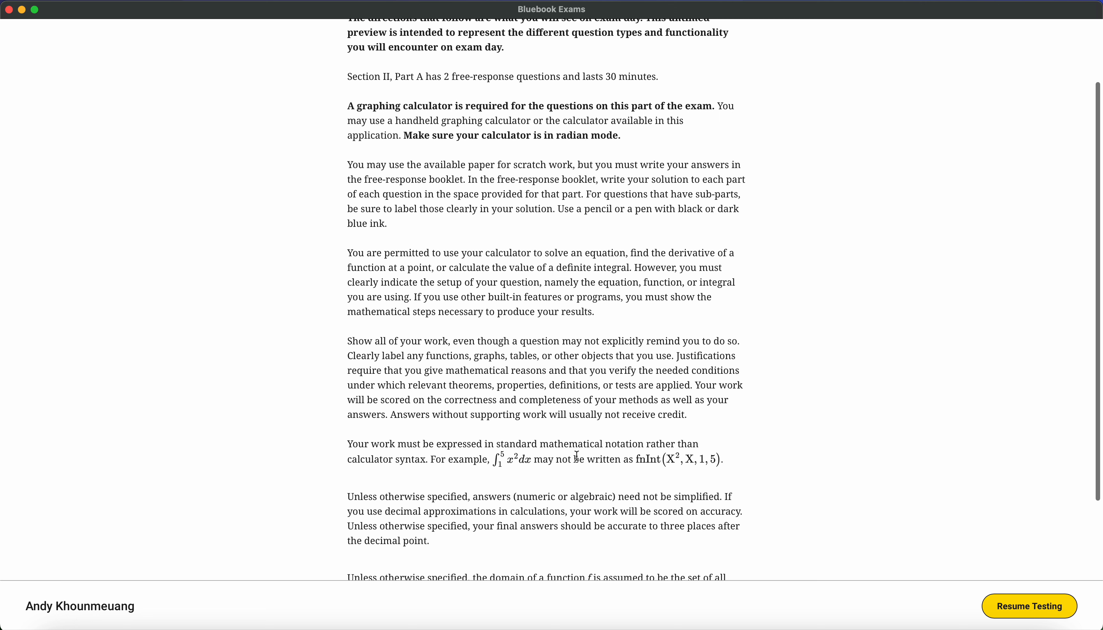
scroll(809, 473, "down", 5)
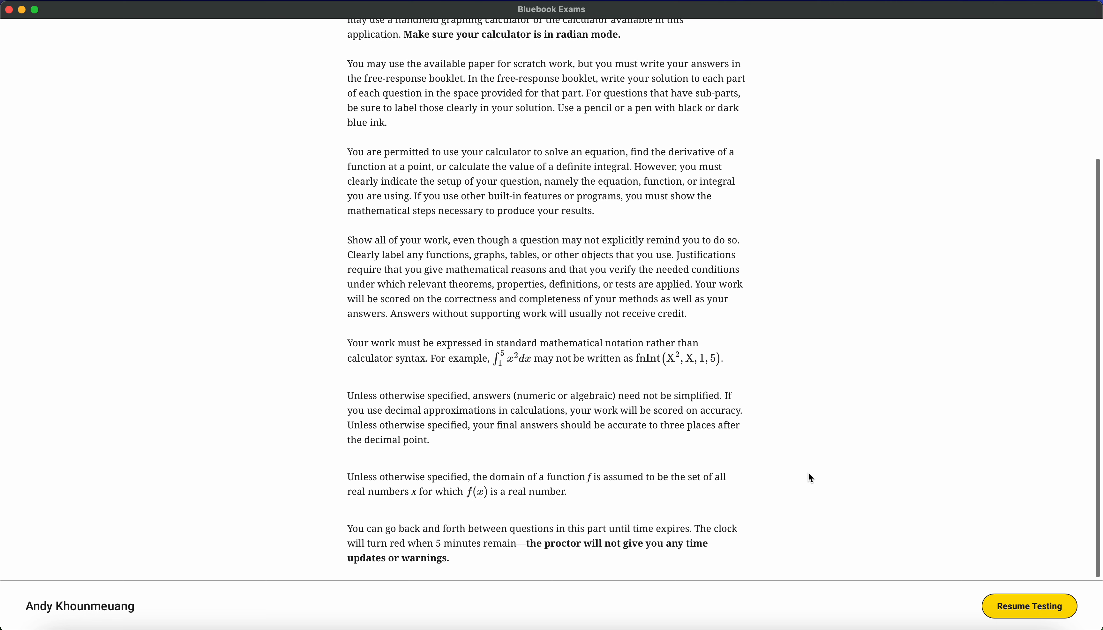
left_click(1026, 604)
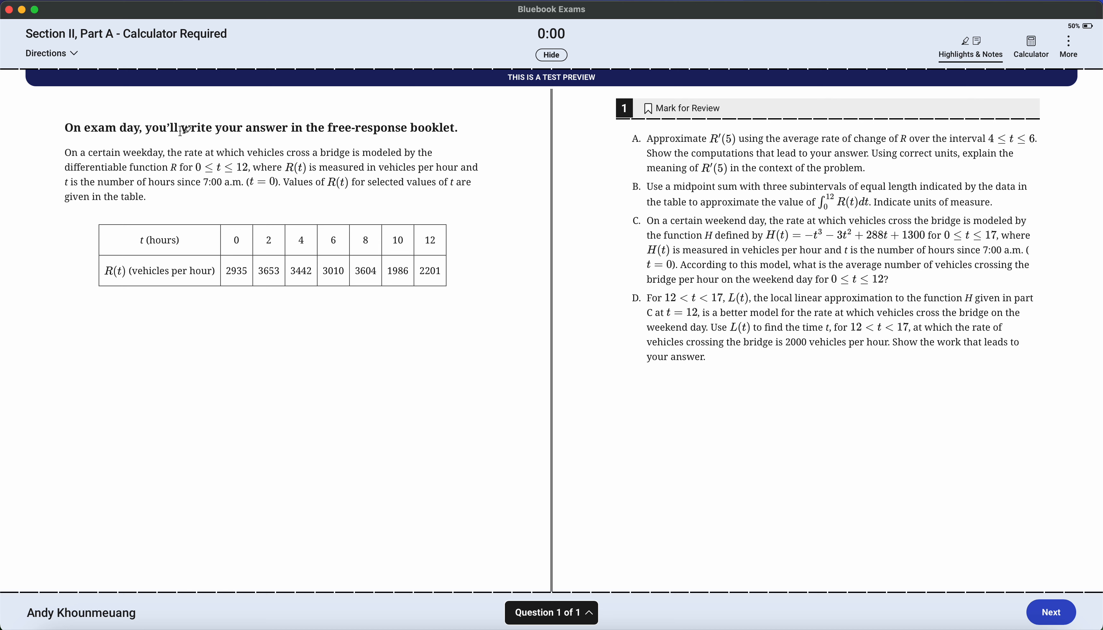
Step: Highlight in blue and underline the free-response booklet heading and part A's "Show the computations that lead to your answer."
left_click_drag(64, 127, 458, 129)
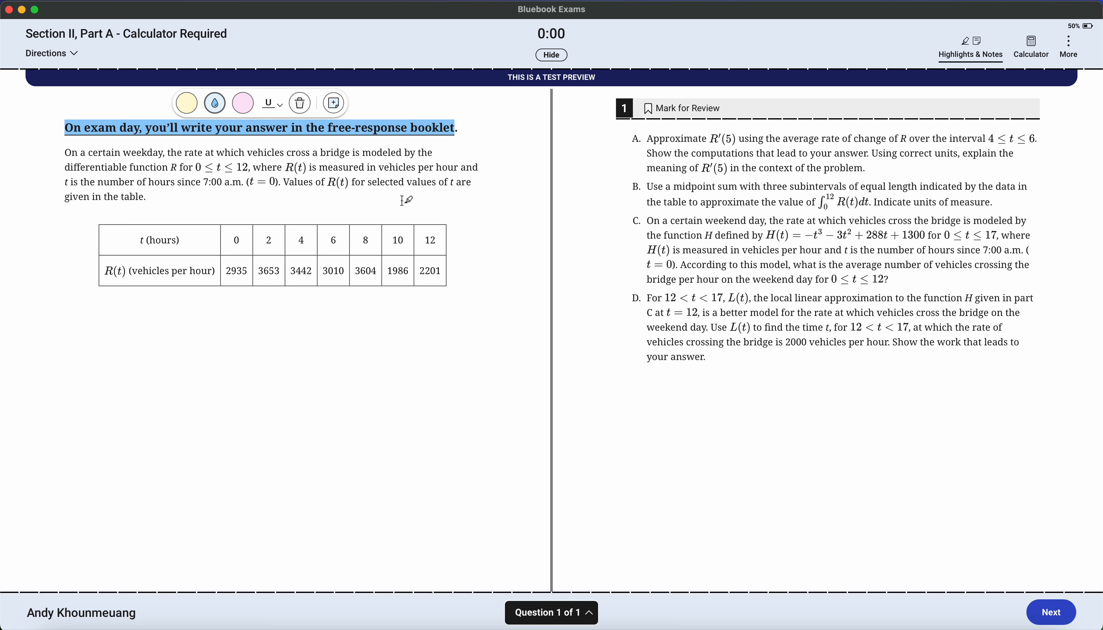
left_click(271, 104)
left_click(278, 140)
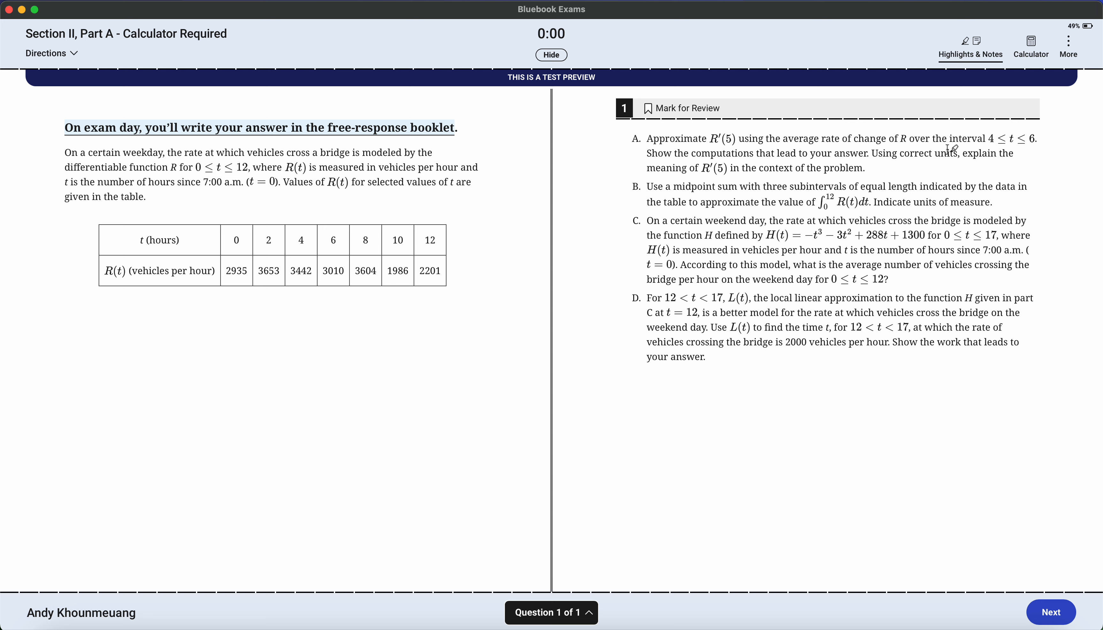
left_click_drag(652, 153, 871, 152)
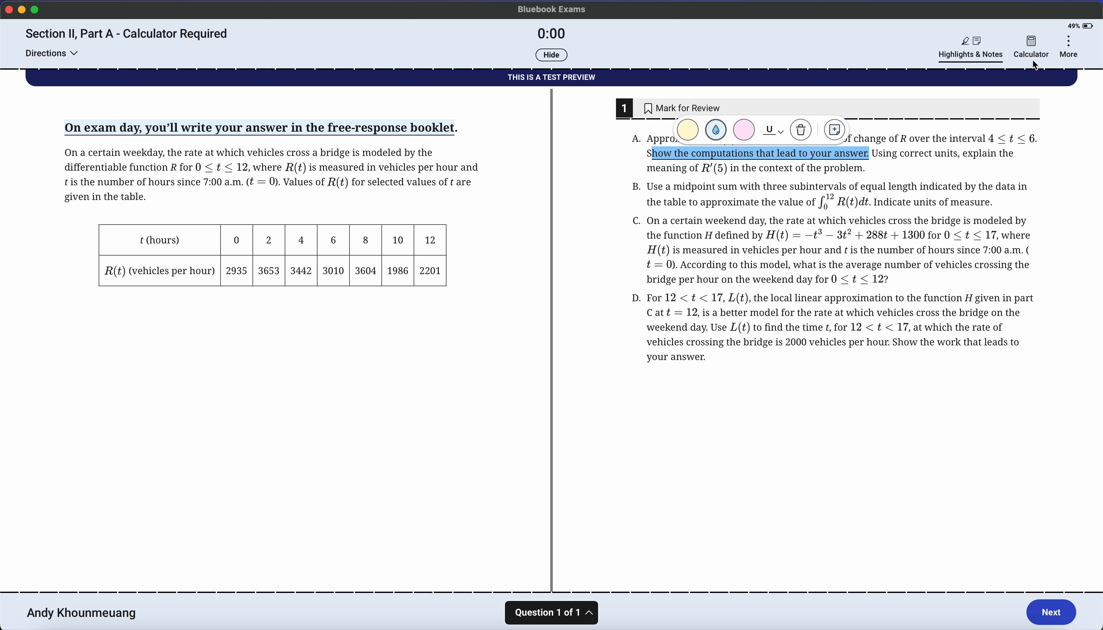
Step: Open the calculator below the data table and enter (R(6) − R(4))/(6 − 4) as the first expression
left_click(1031, 46)
left_click_drag(436, 150, 414, 308)
left_click(358, 510)
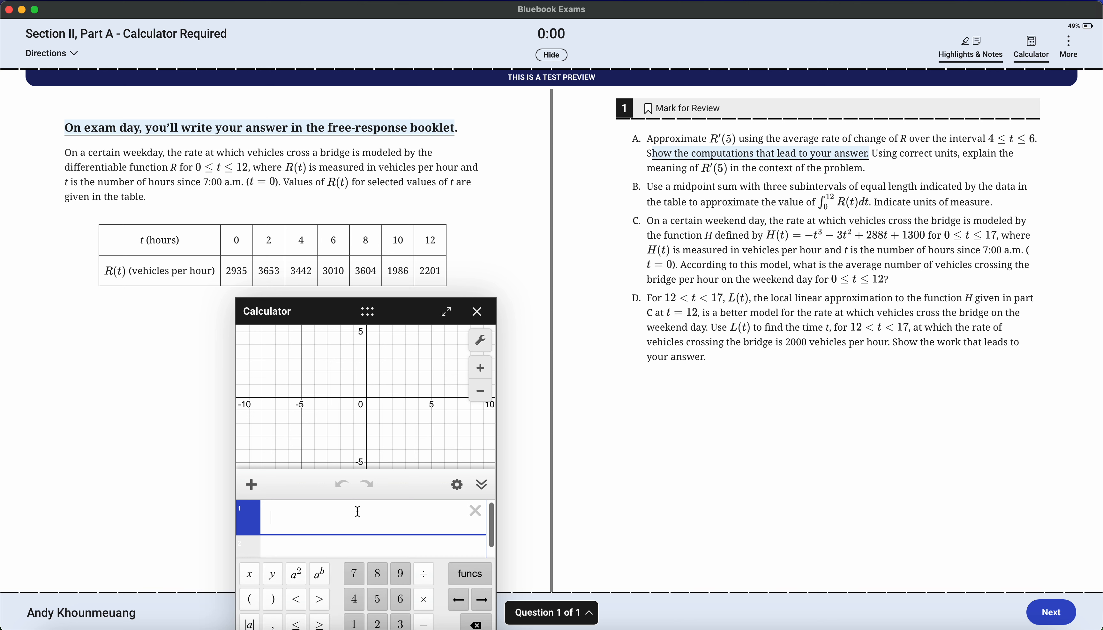
type("R(6)-")
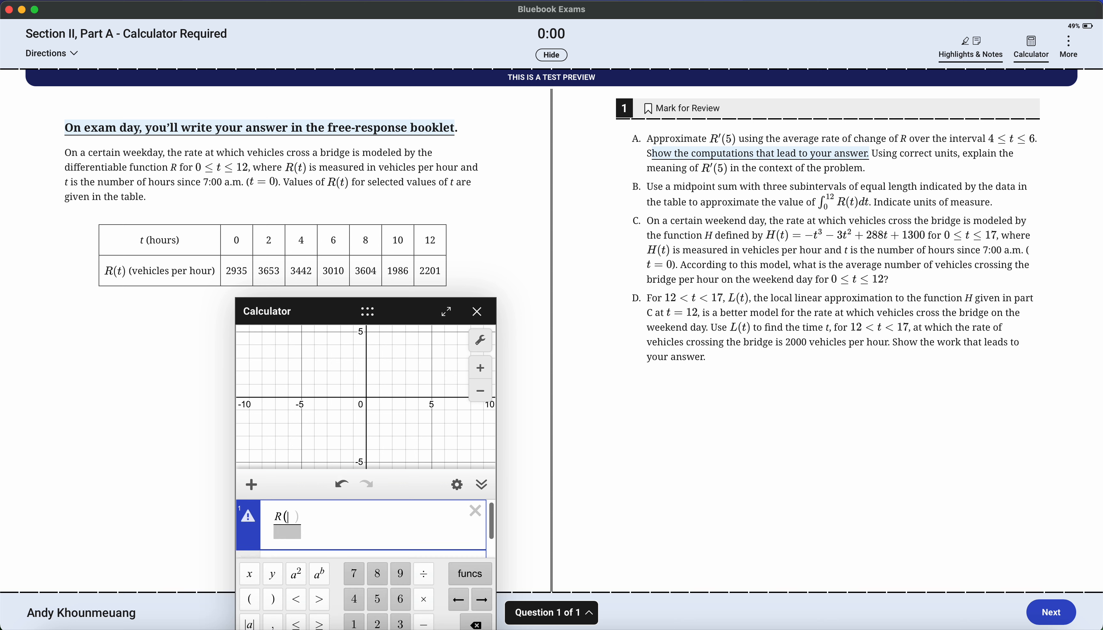
type("R")
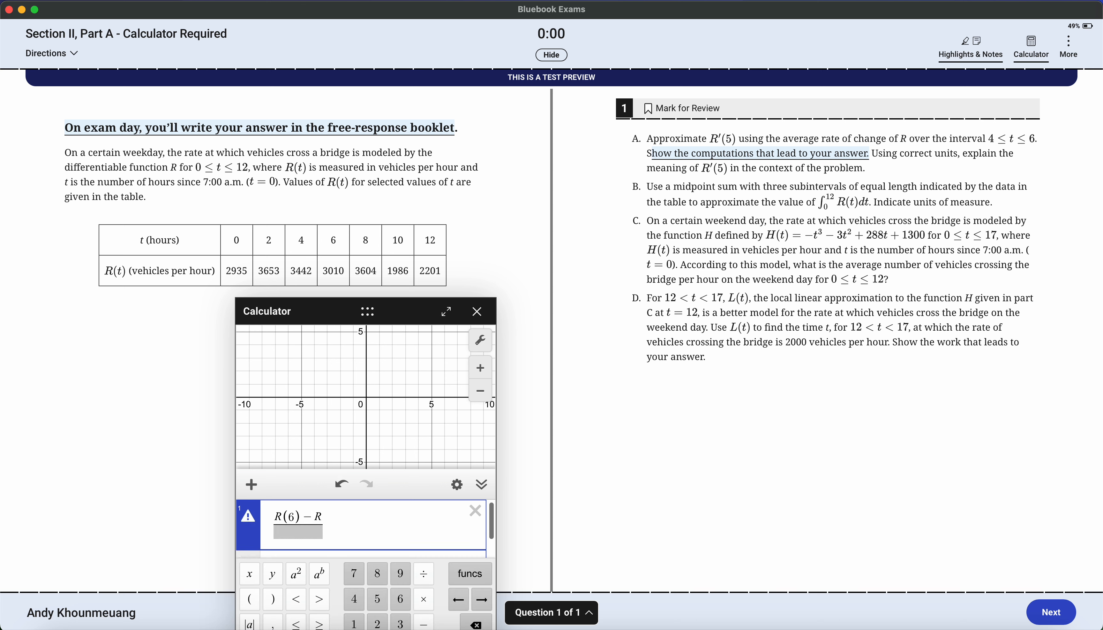
type("(4)")
key("Down")
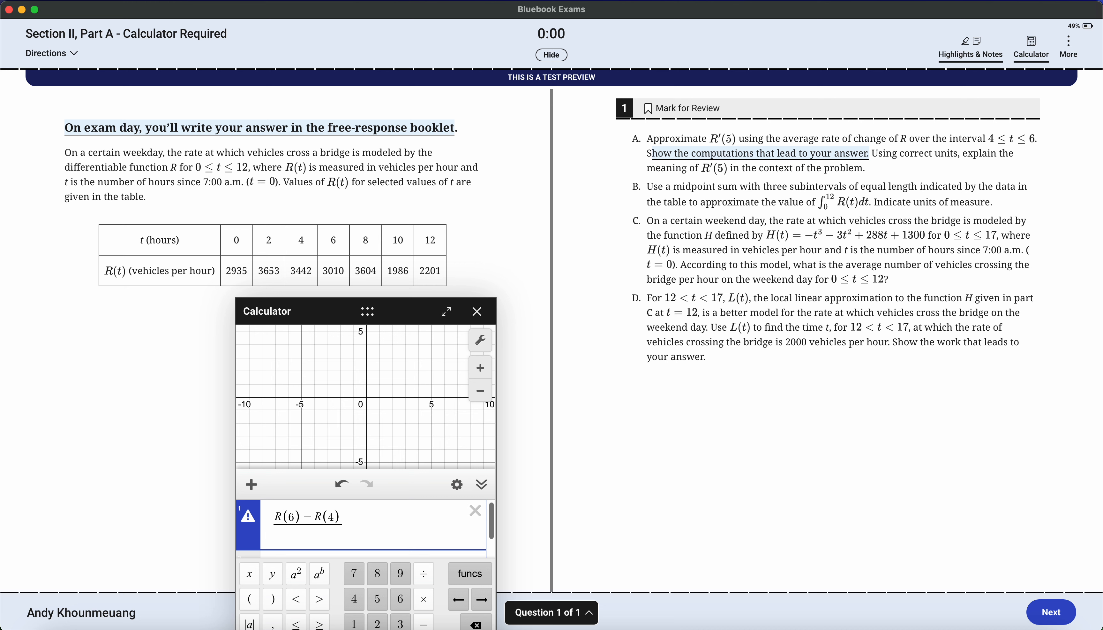
type("6-4")
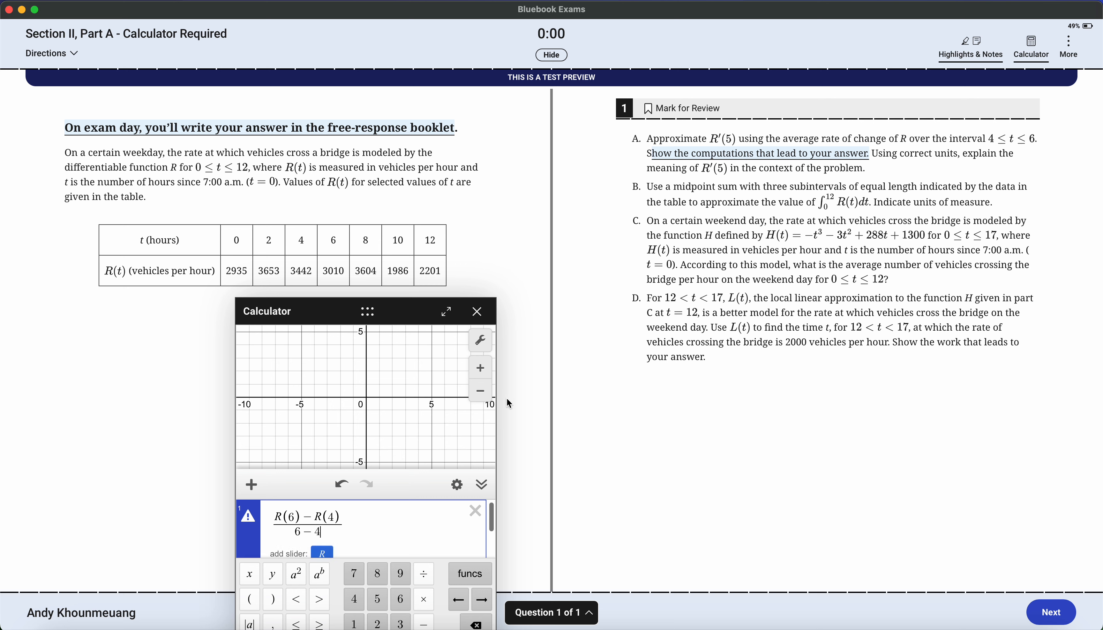
left_click_drag(368, 311, 368, 247)
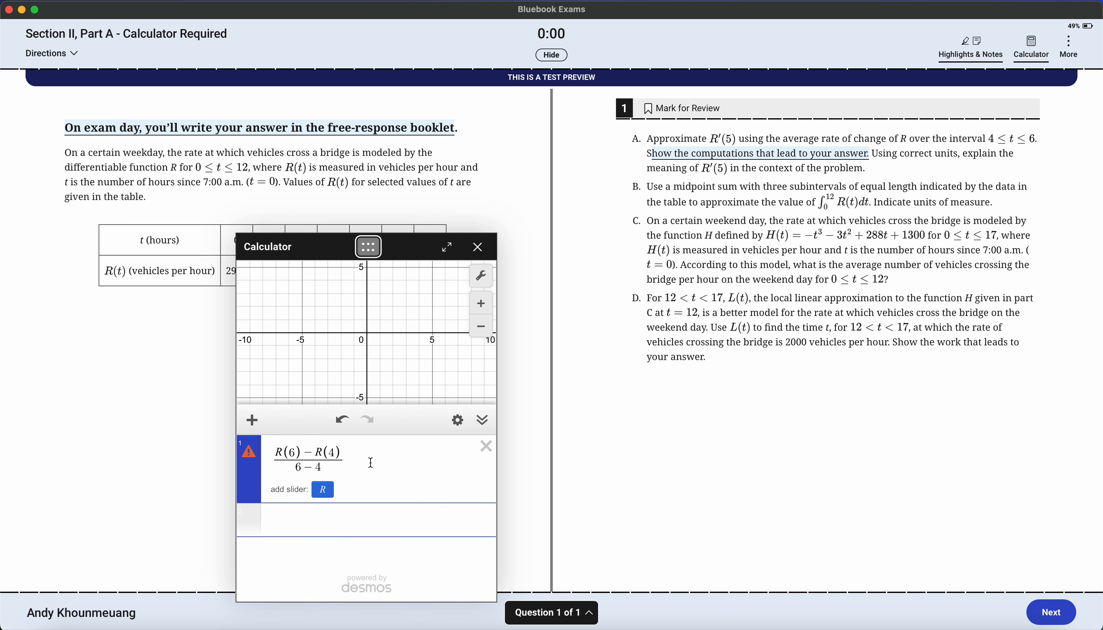
left_click_drag(370, 462, 287, 454)
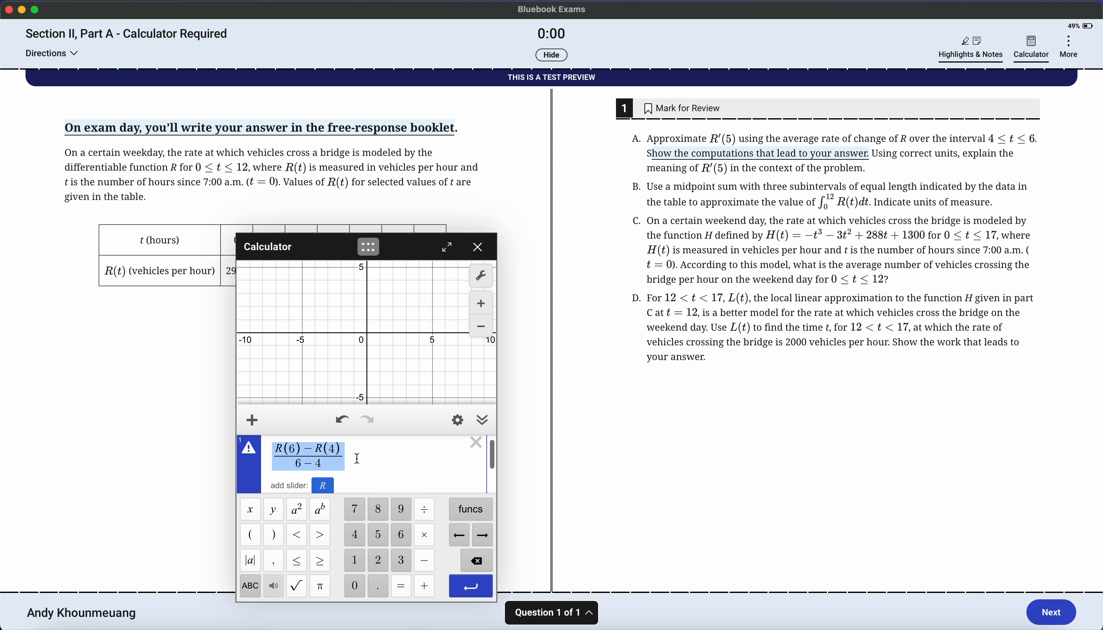
left_click(357, 458)
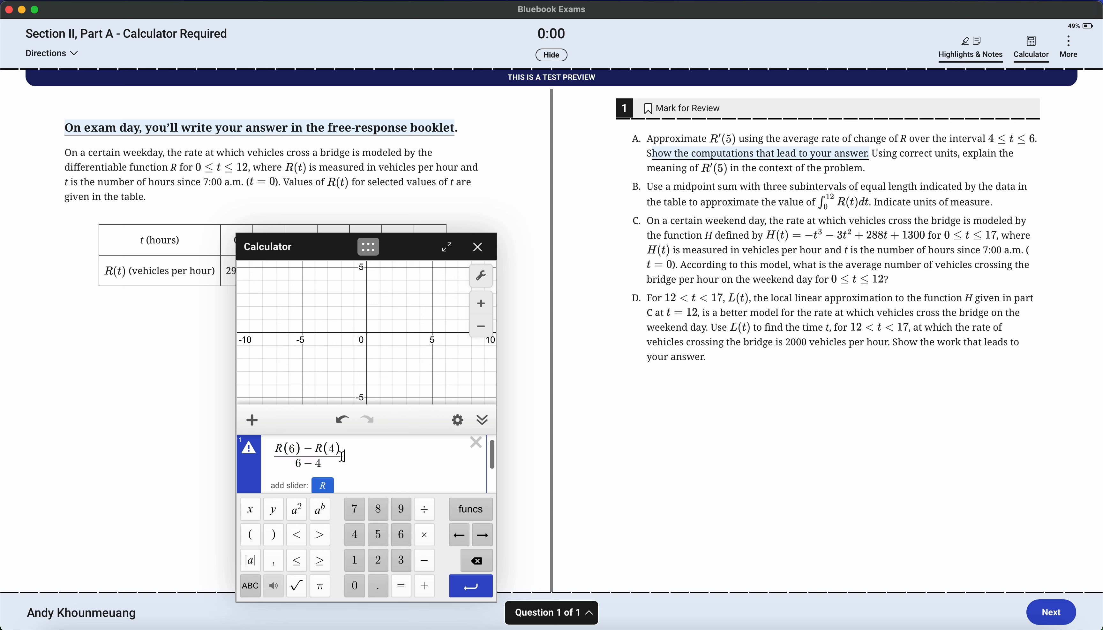
mouse_move(348, 452)
left_mouse_down()
mouse_move(289, 451)
mouse_move(335, 450)
left_mouse_up()
left_click(287, 449)
left_click(336, 450)
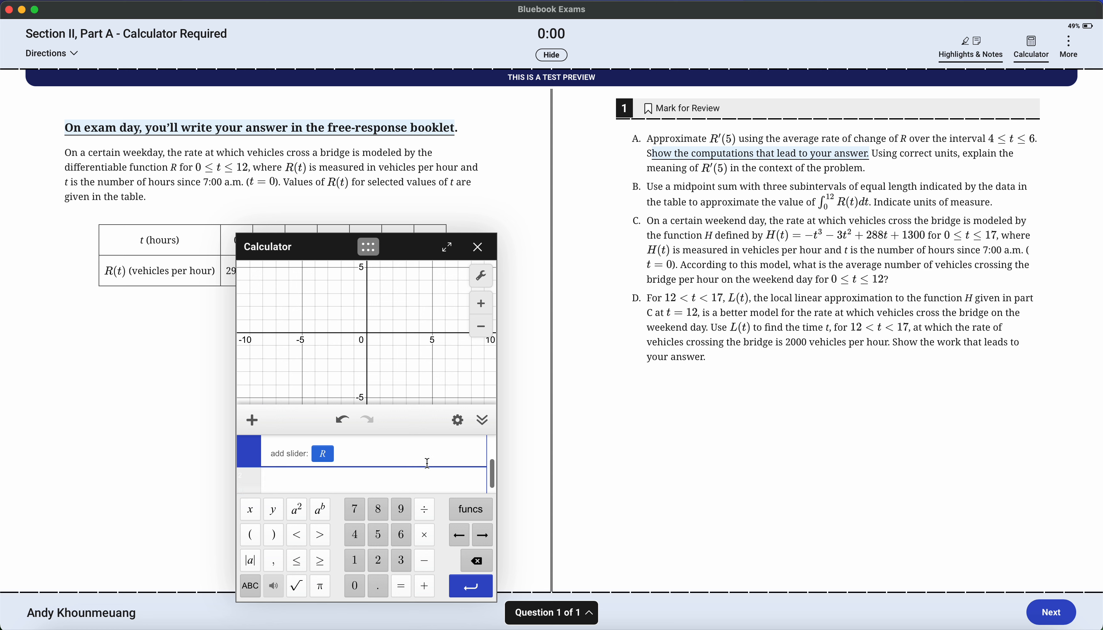
Step: Enlarge the calculator, keep it clear of the data table, and enter (3010 − 3442)/(6 − 4) as the second expression
left_click(447, 248)
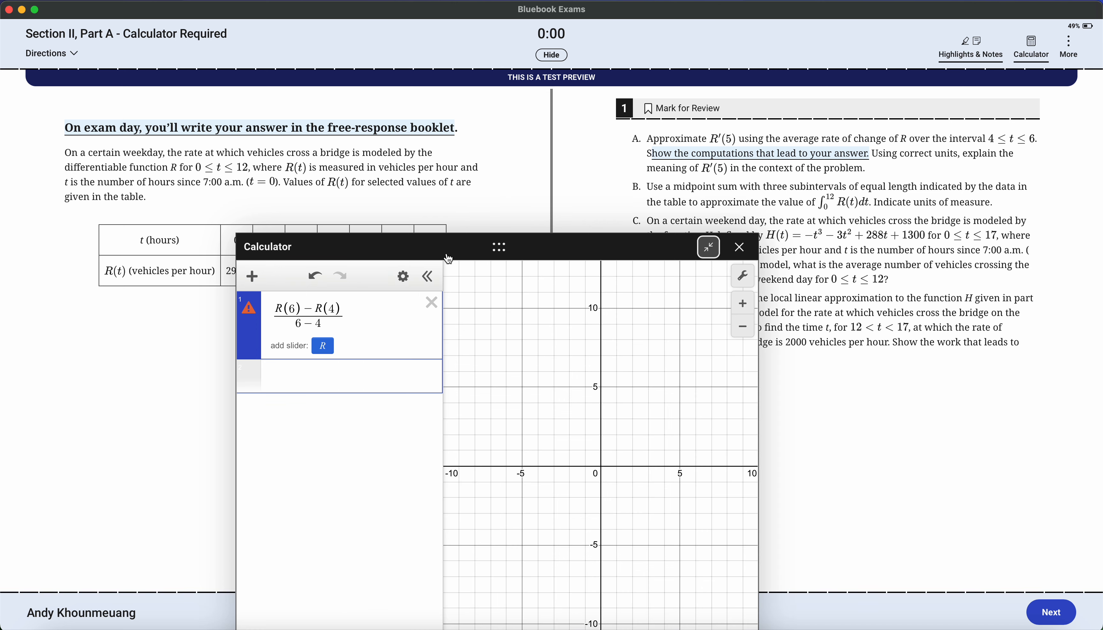
left_click(371, 377)
left_click_drag(496, 256, 463, 324)
type("3010-")
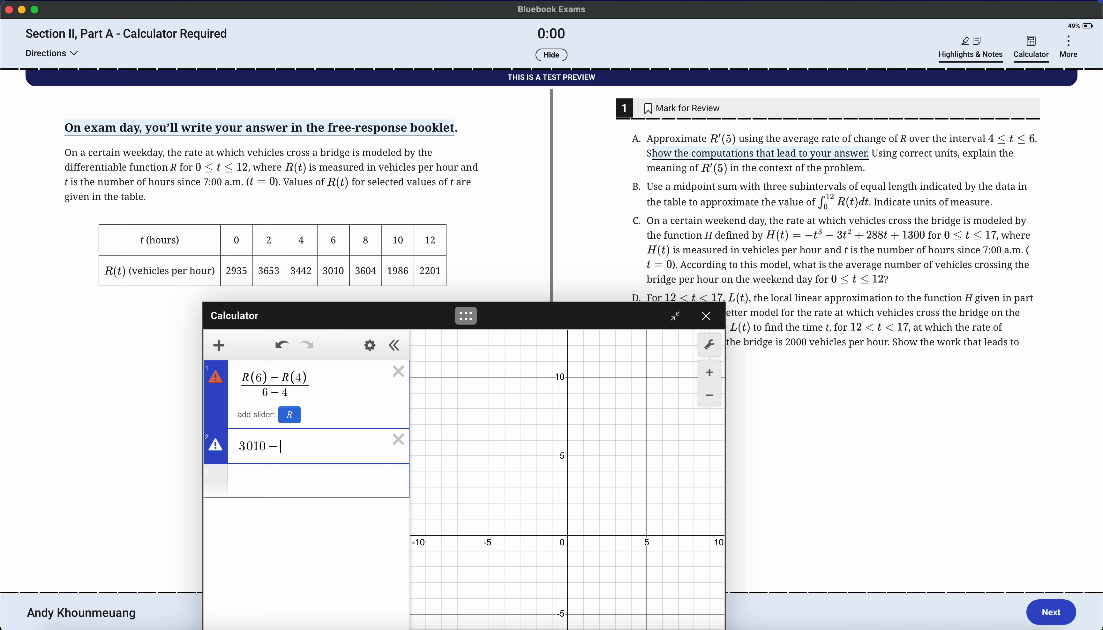
type("3442)")
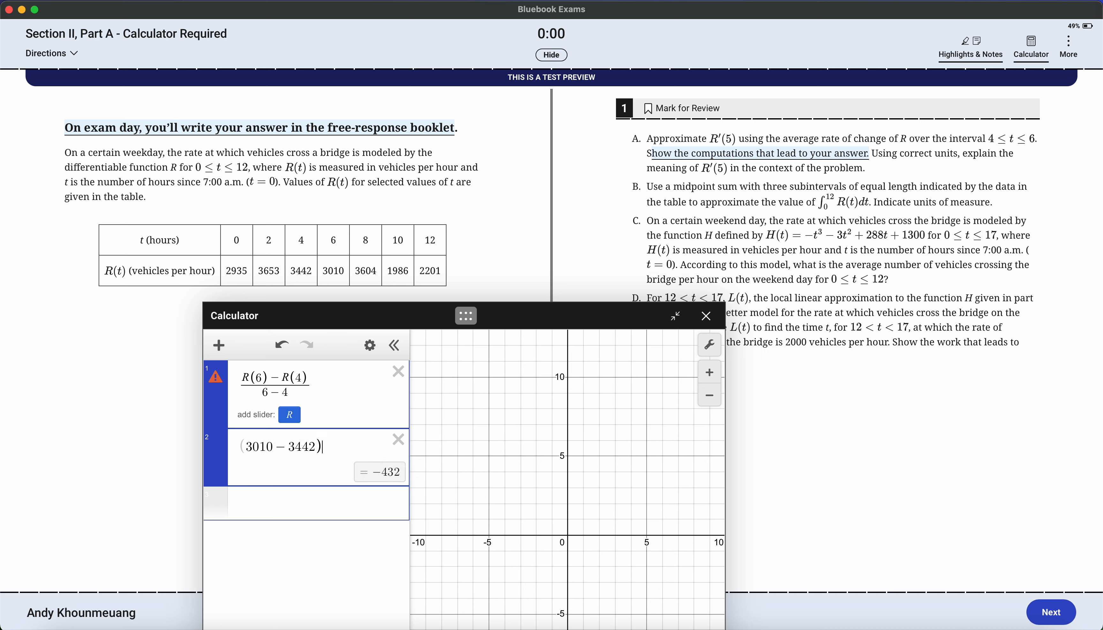
type("/(6-4")
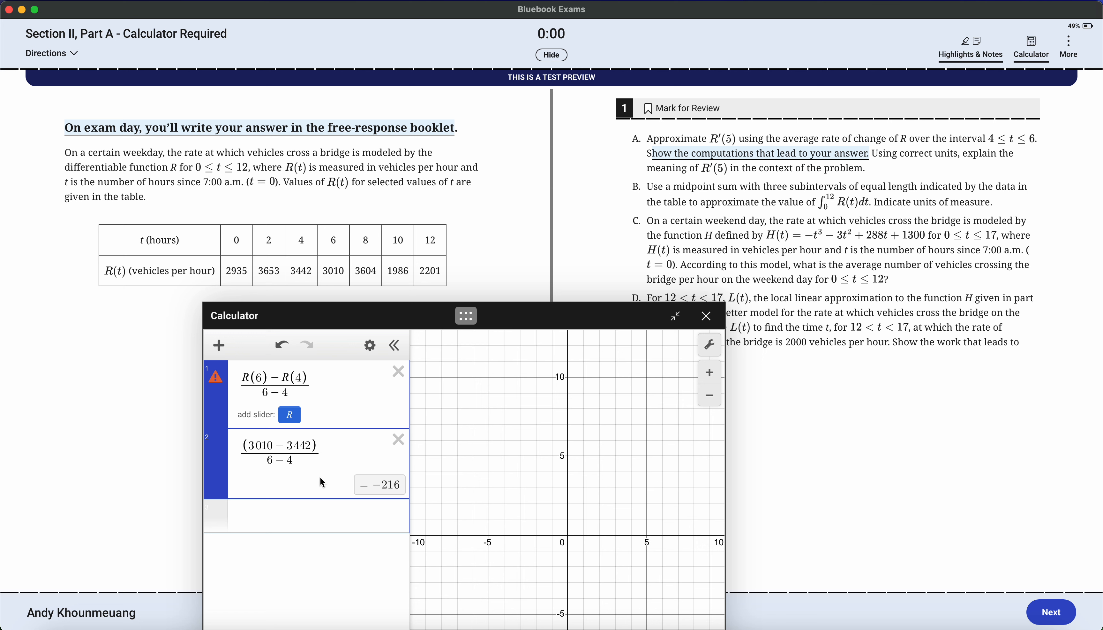
left_click_drag(326, 453, 245, 458)
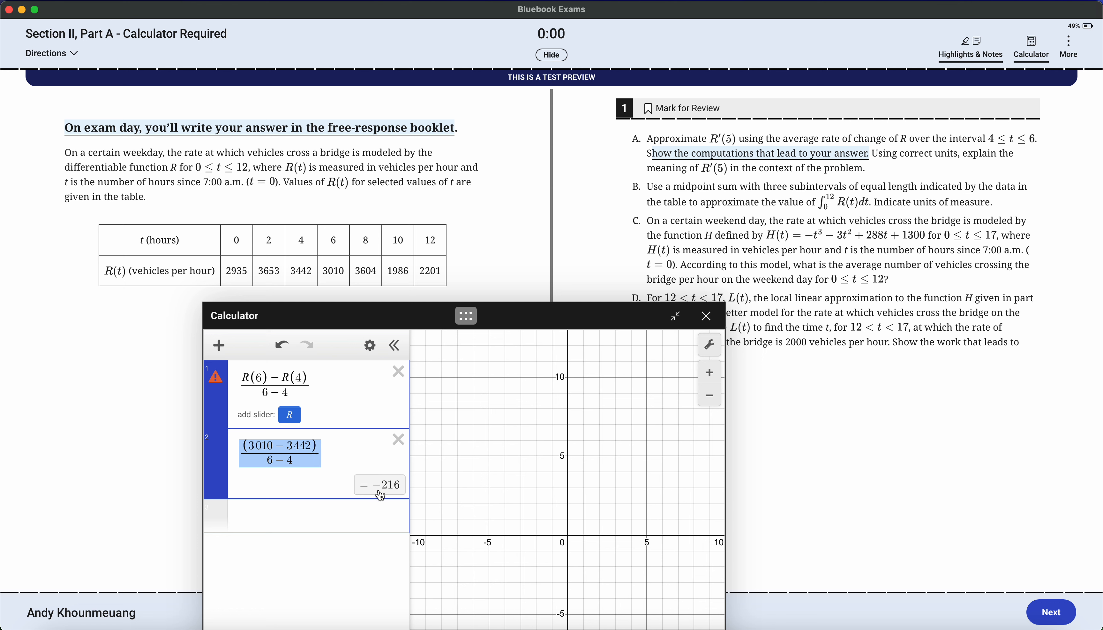
left_click_drag(373, 493, 402, 493)
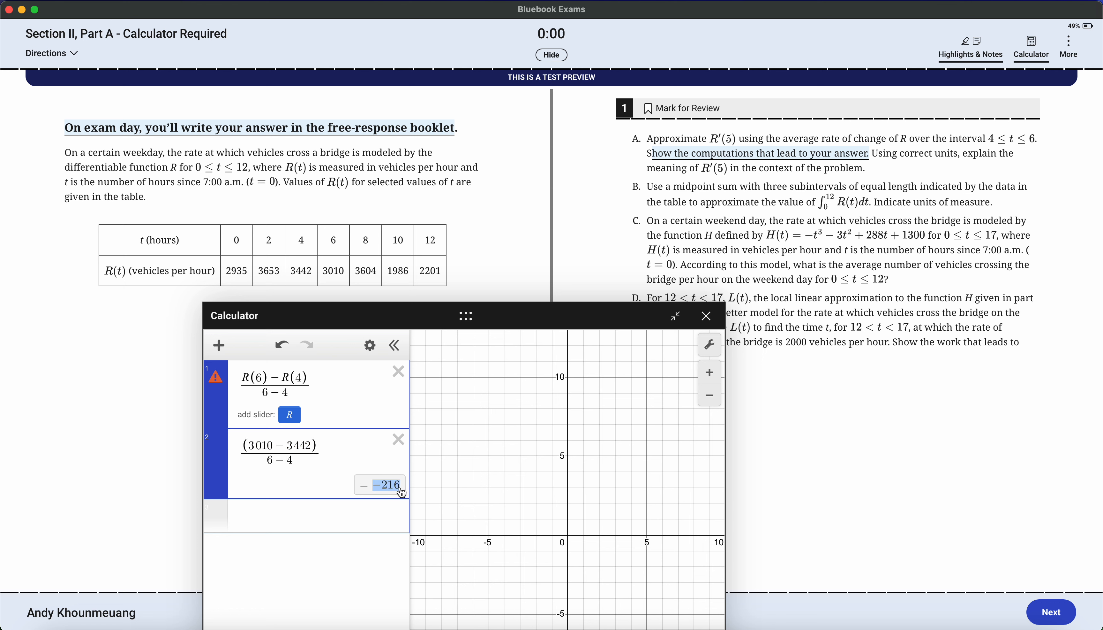
left_click_drag(334, 386, 261, 386)
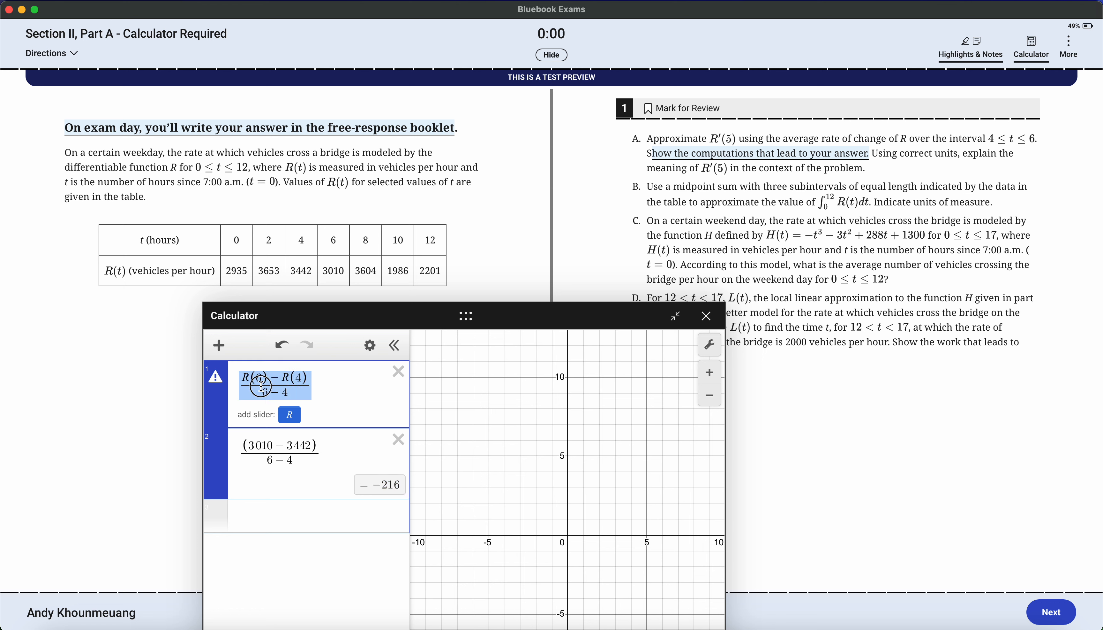
left_click_drag(313, 451, 242, 451)
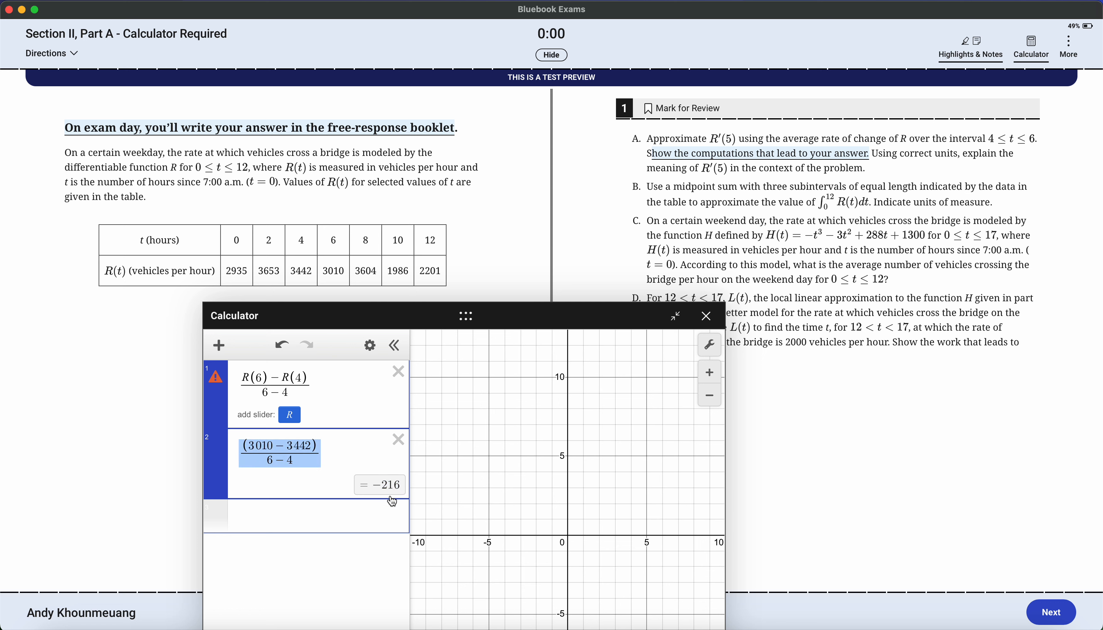
Step: Add an empty third expression and highlight "vehicles per hour" in the R(t) row label of the data table
left_click(384, 519)
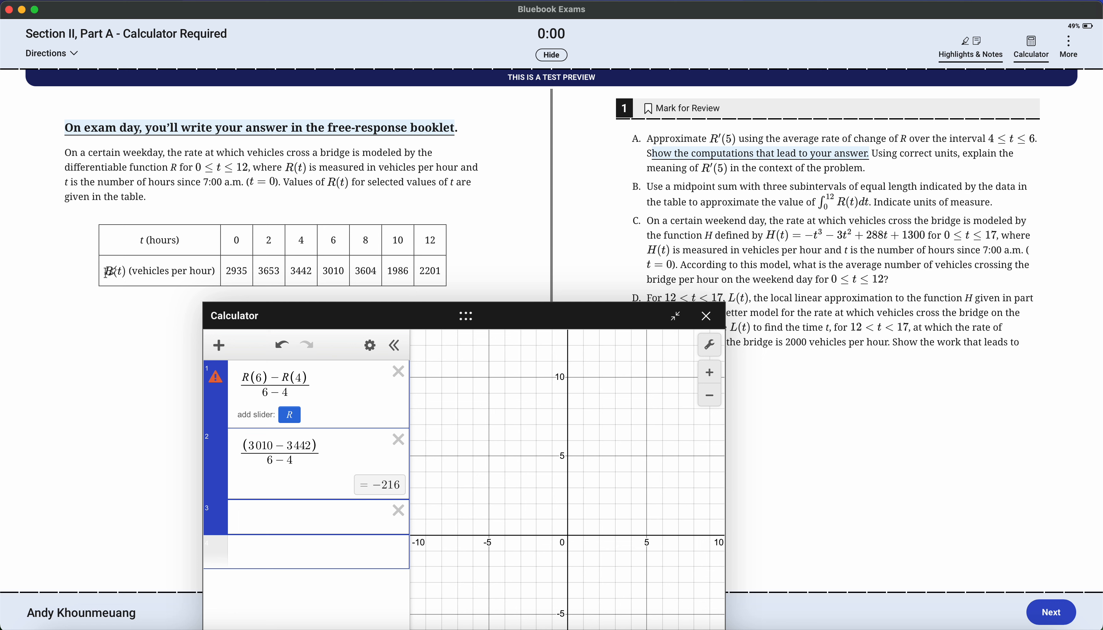
left_click_drag(134, 273, 214, 270)
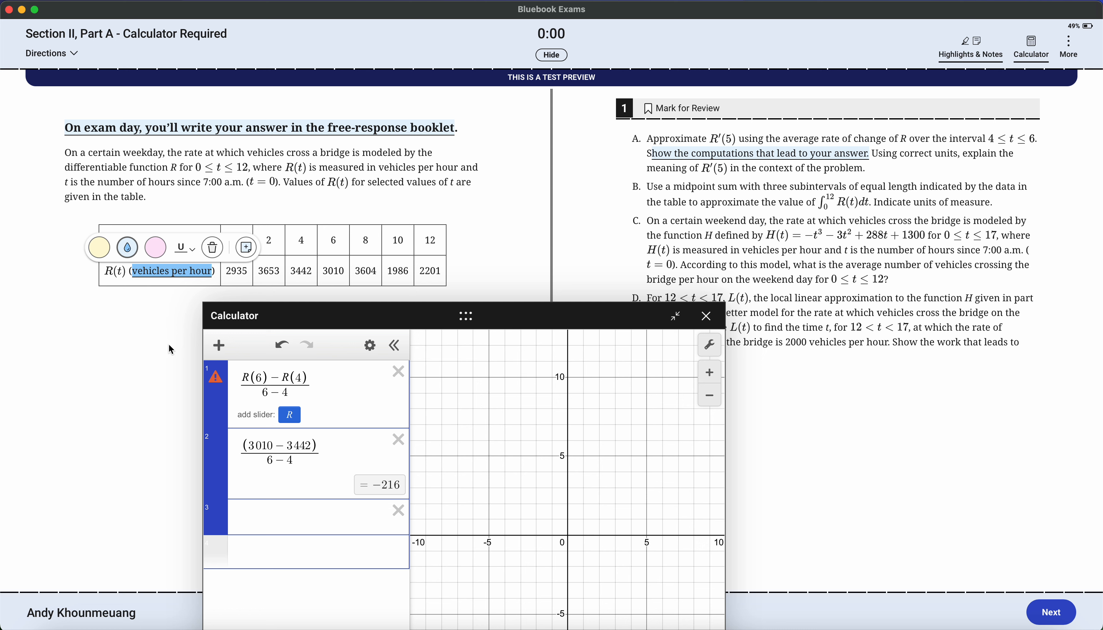
Step: Move the calculator clear of the question's parts A to D and turn off the highlighting mode
left_click(729, 135)
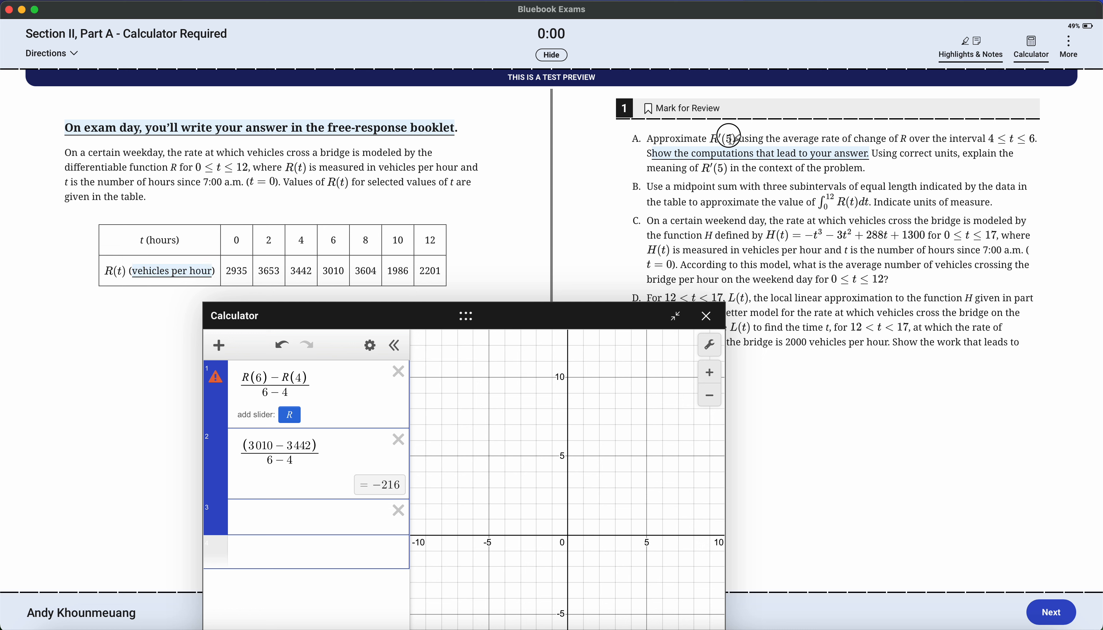
left_click_drag(734, 138, 714, 139)
left_click(140, 274)
left_click_drag(465, 314, 355, 315)
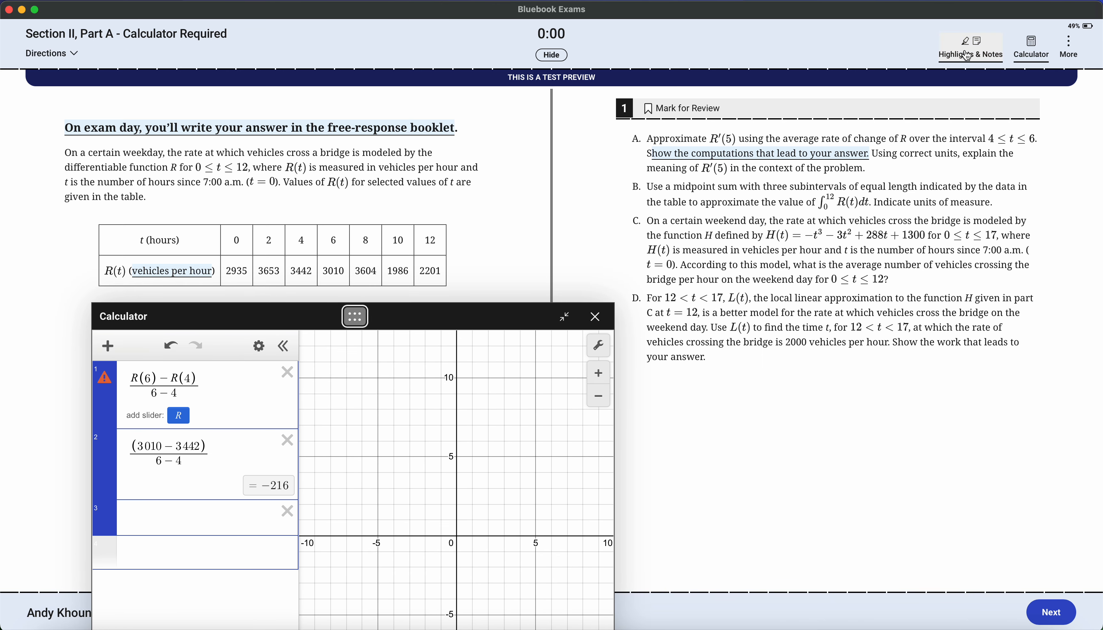
left_click(966, 54)
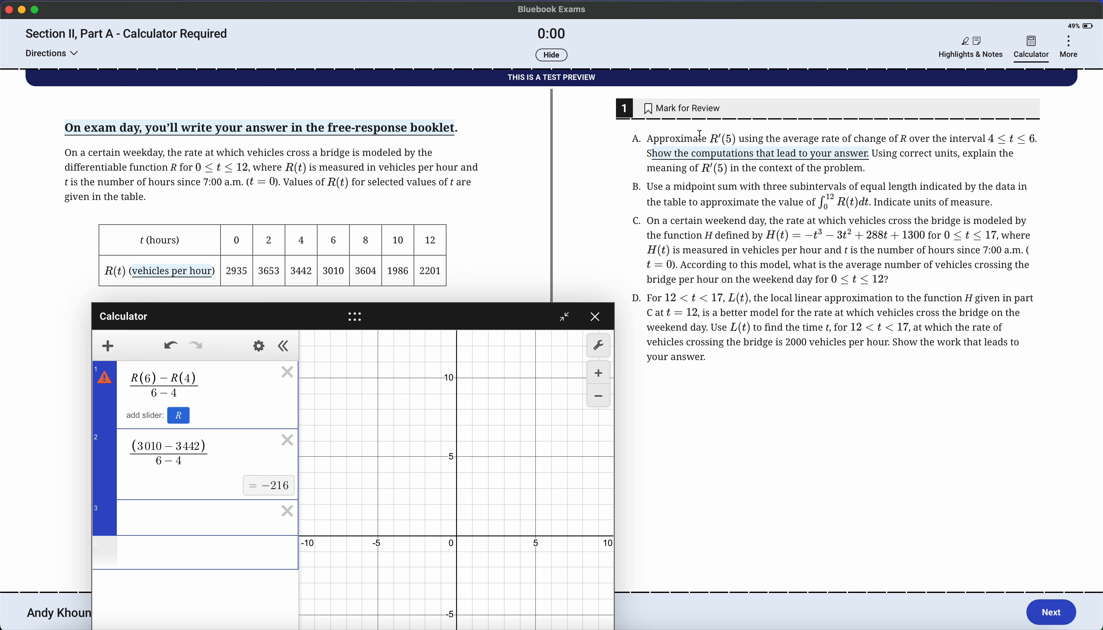
Step: Attach a note to "Approximate" in part A, beginning with "The rate at which vehicles cross a"
left_click_drag(648, 137, 708, 137)
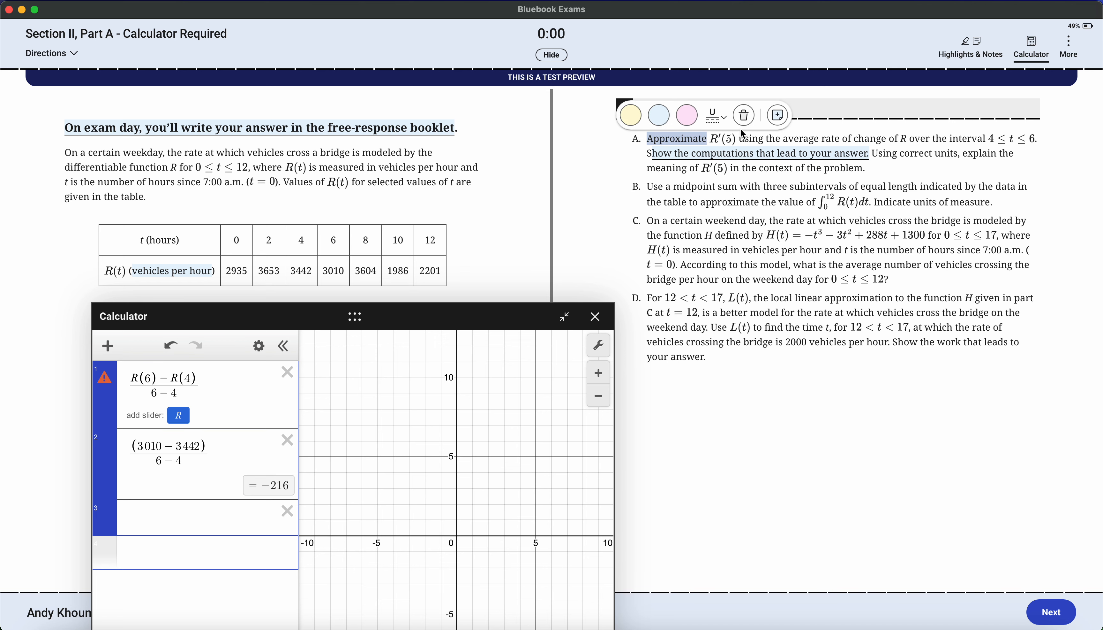
left_click(776, 120)
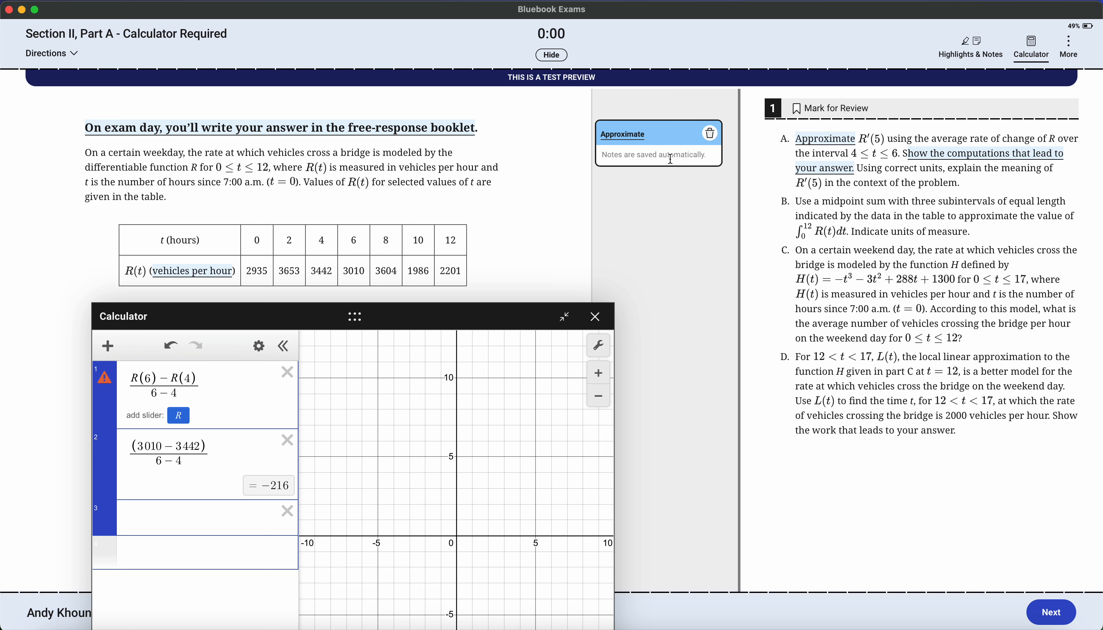
type("The ra")
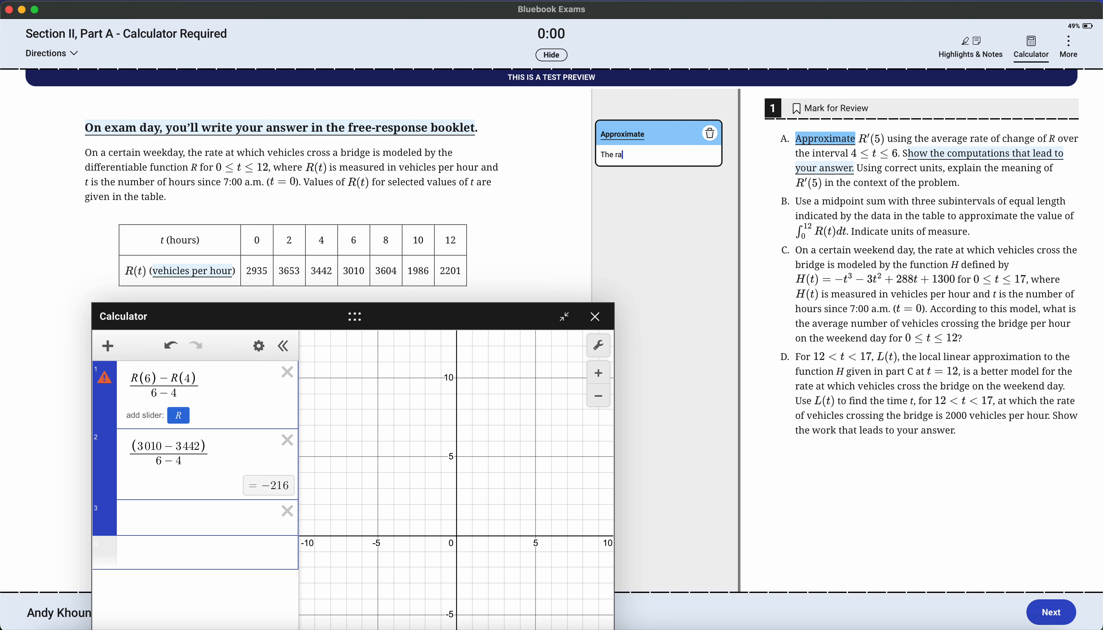
type("te at which vehicles cross a b")
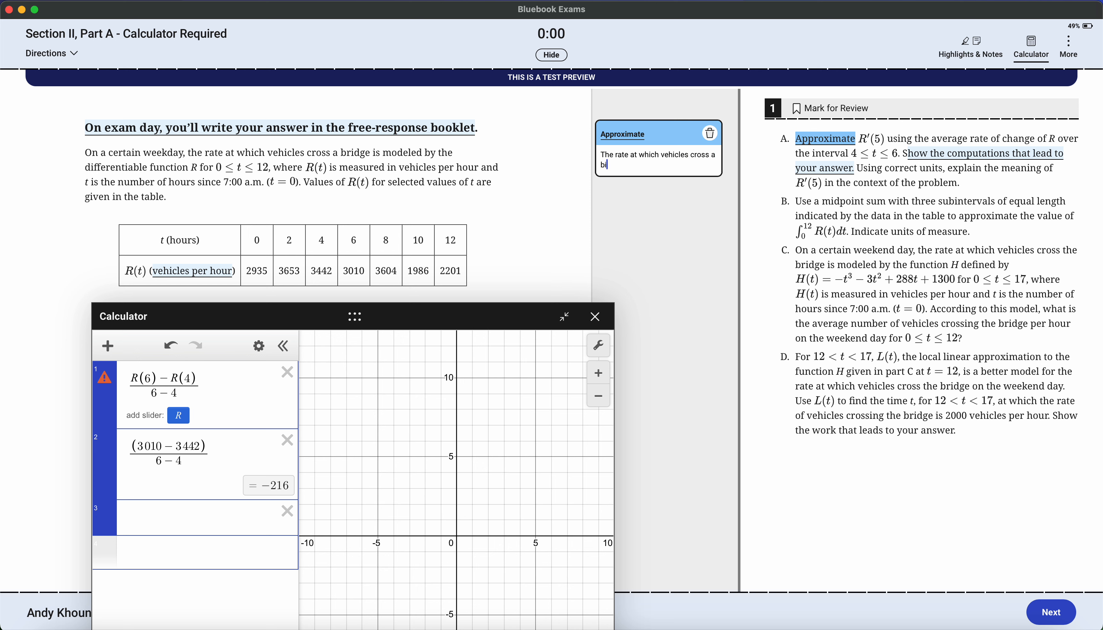
Step: Complete the note with "bridge from 7:00 am to 7:00 pm is decreasing at a rate of 216 vehicles per hour per hour."
type("ridge from 7:00 am to 7:00 pm is d")
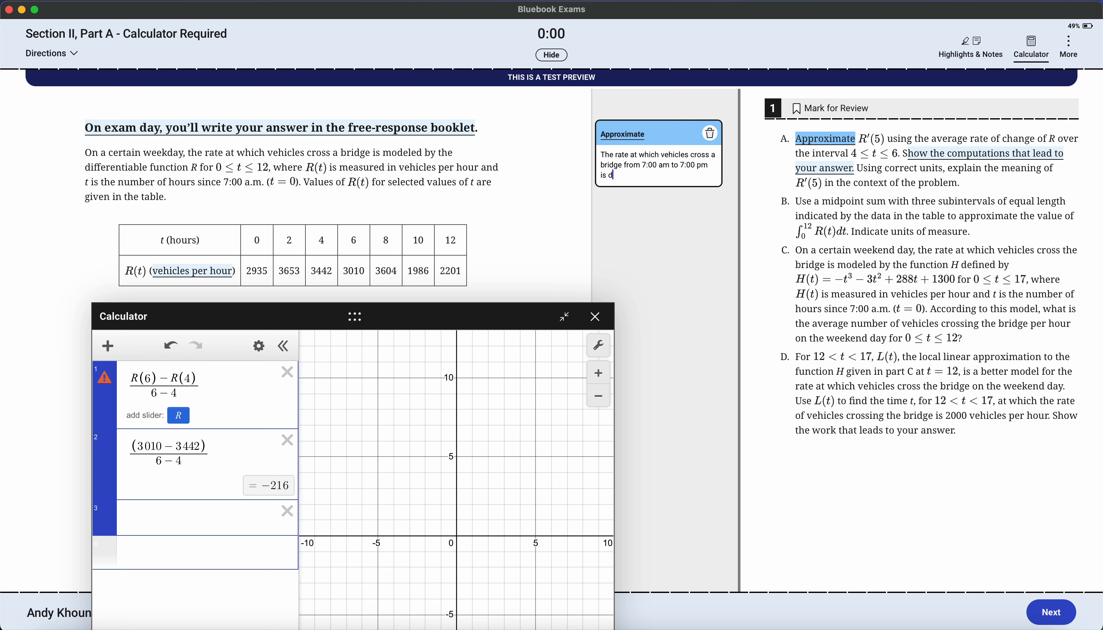
type("ecreasing at a rate of 216 vehicles p")
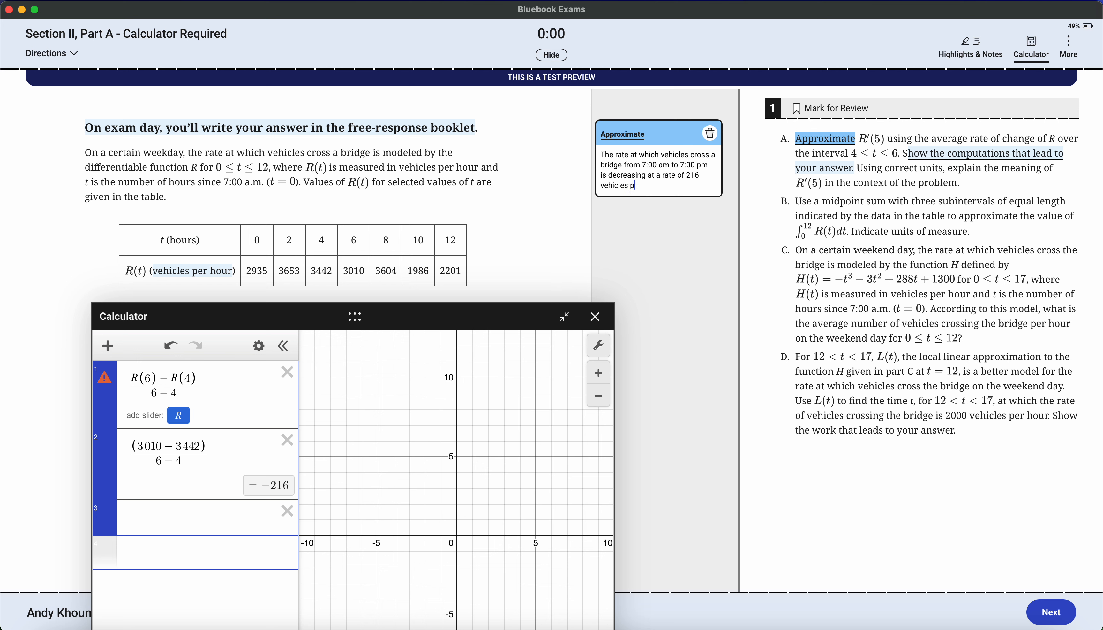
type("er hour per hour.")
Step: Reread the part A note, marking its time range and its rate of decrease
key("Up")
key("Up")
key("Up")
left_click_drag(615, 154, 711, 165)
left_click(625, 168)
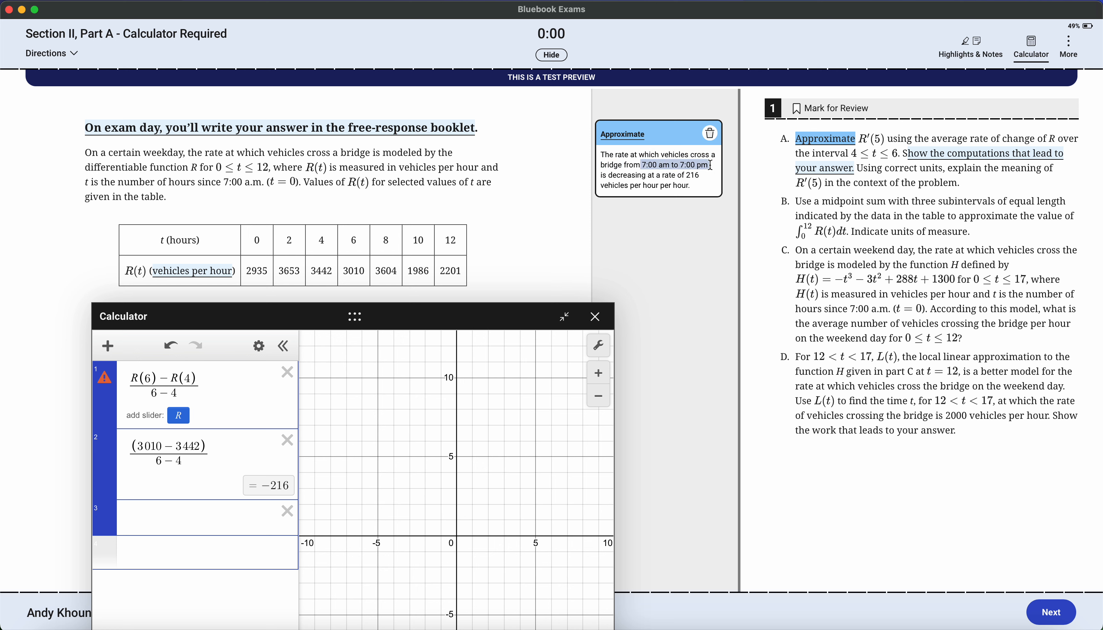
left_click(711, 165)
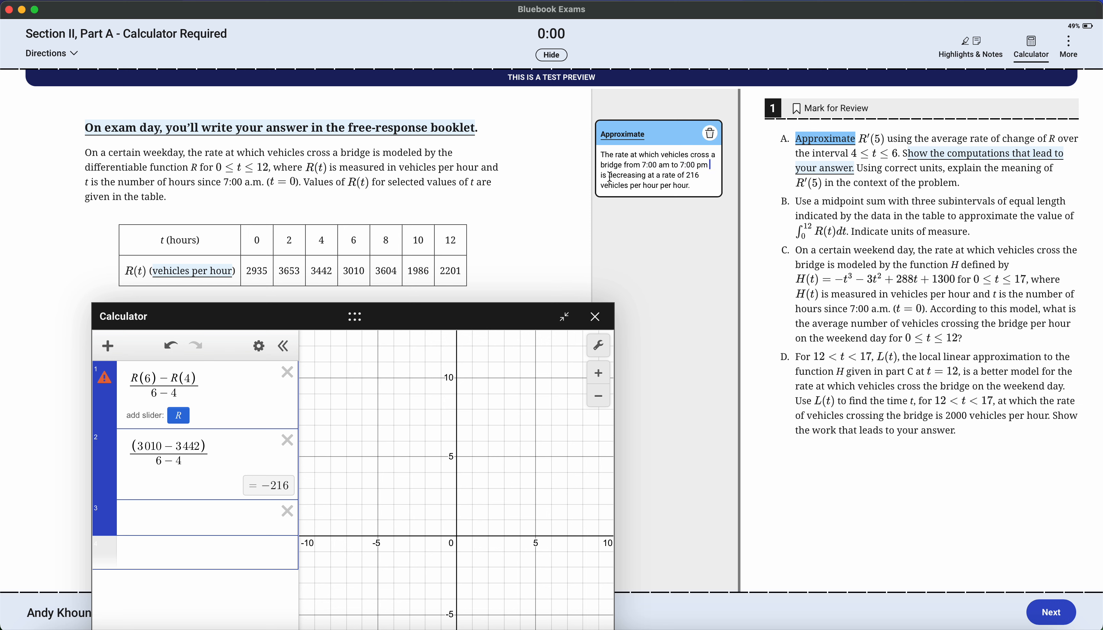
left_click_drag(609, 176, 722, 177)
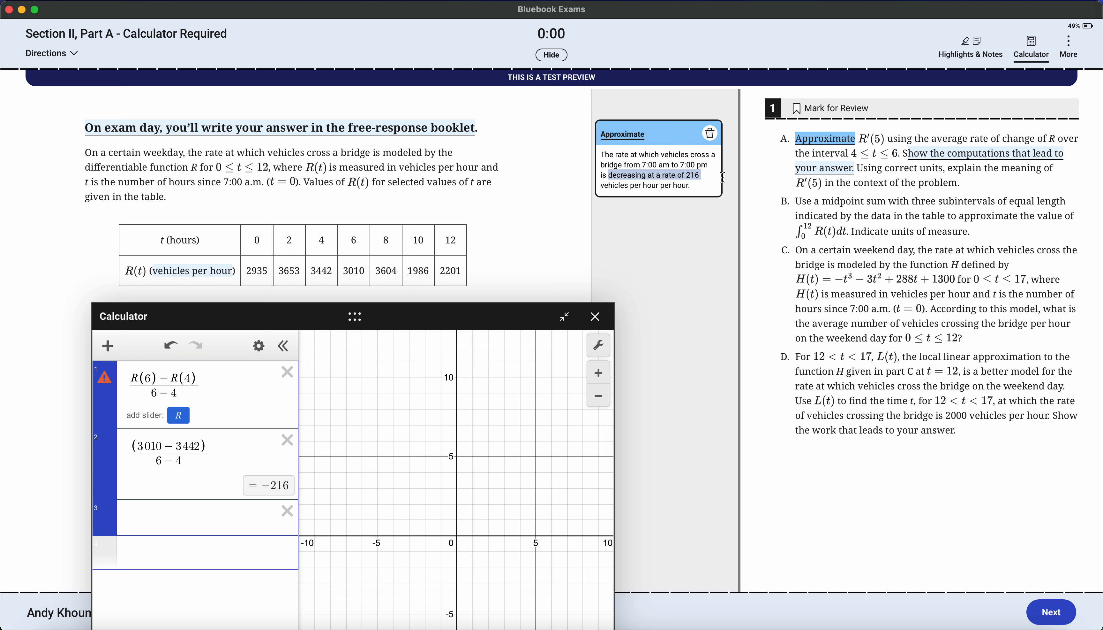
left_click(714, 180)
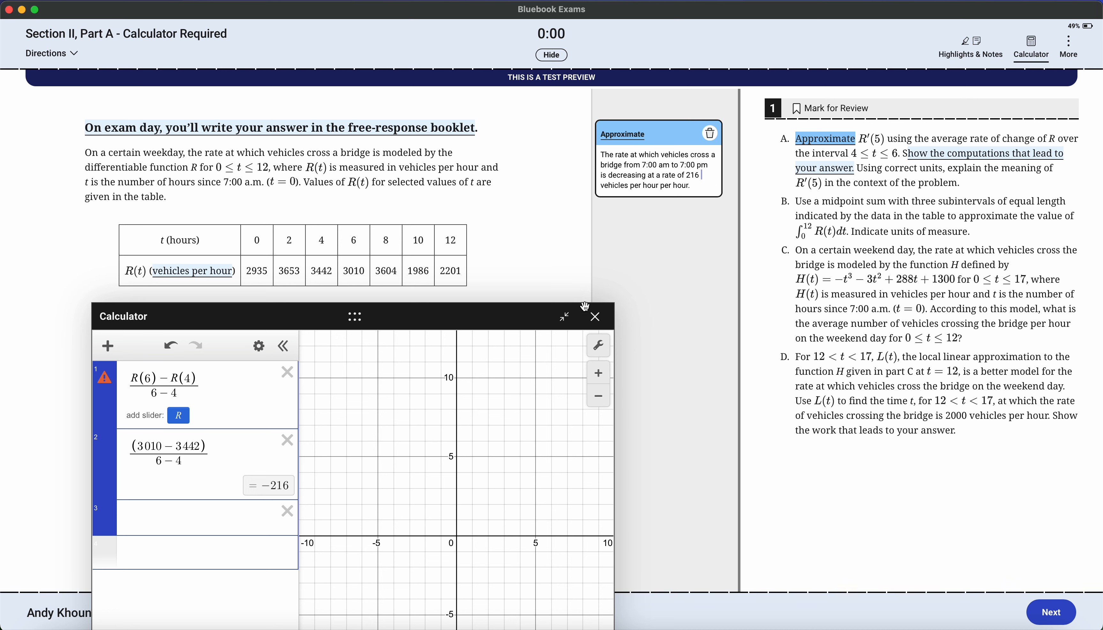
Step: Delete all the calculator's expressions and reposition the calculator just below the data table, clear of the part A note
left_click_drag(493, 318, 548, 304)
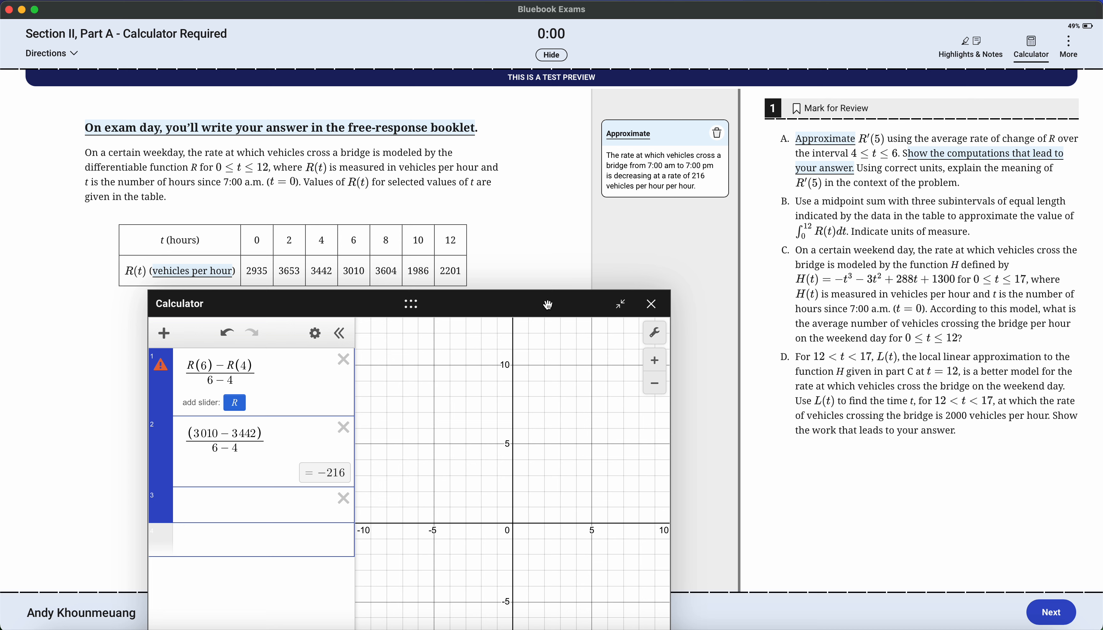
left_click(345, 362)
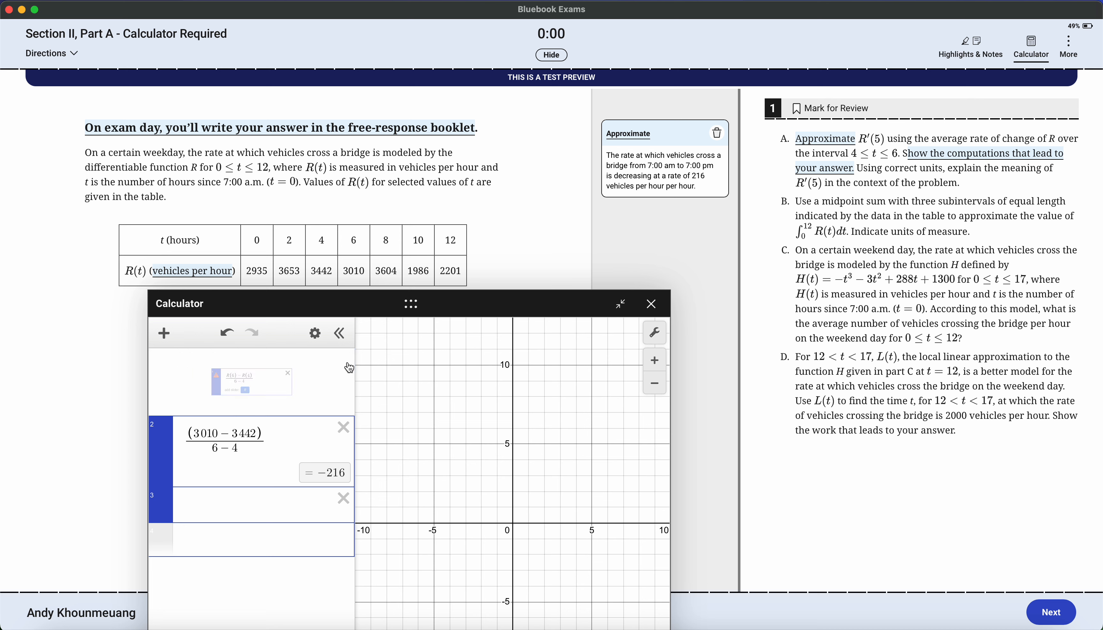
left_click(344, 360)
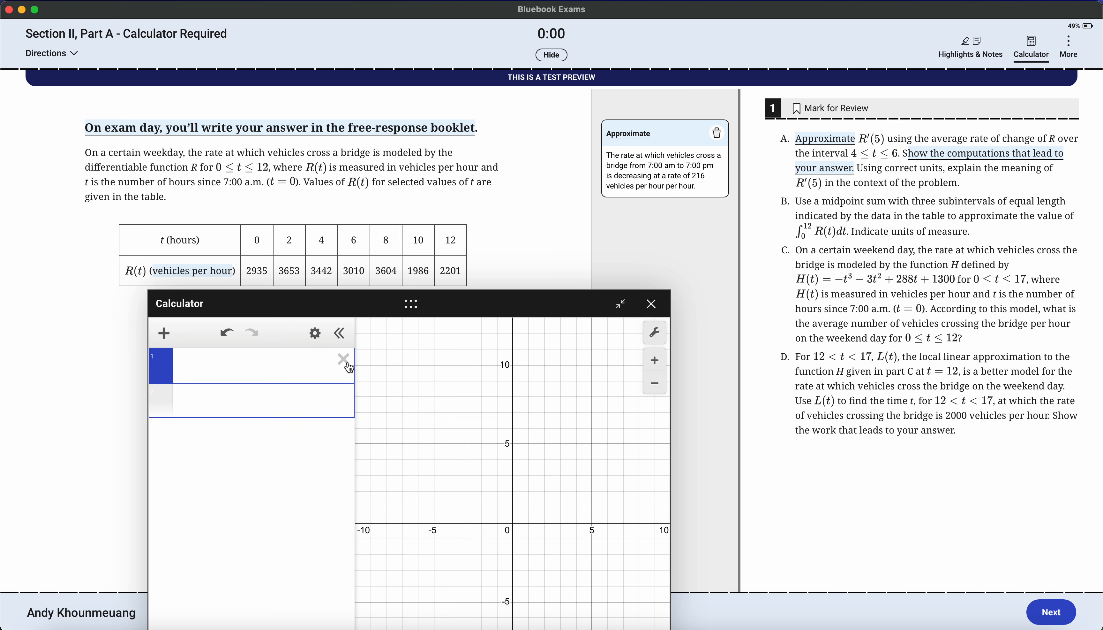
left_click(308, 365)
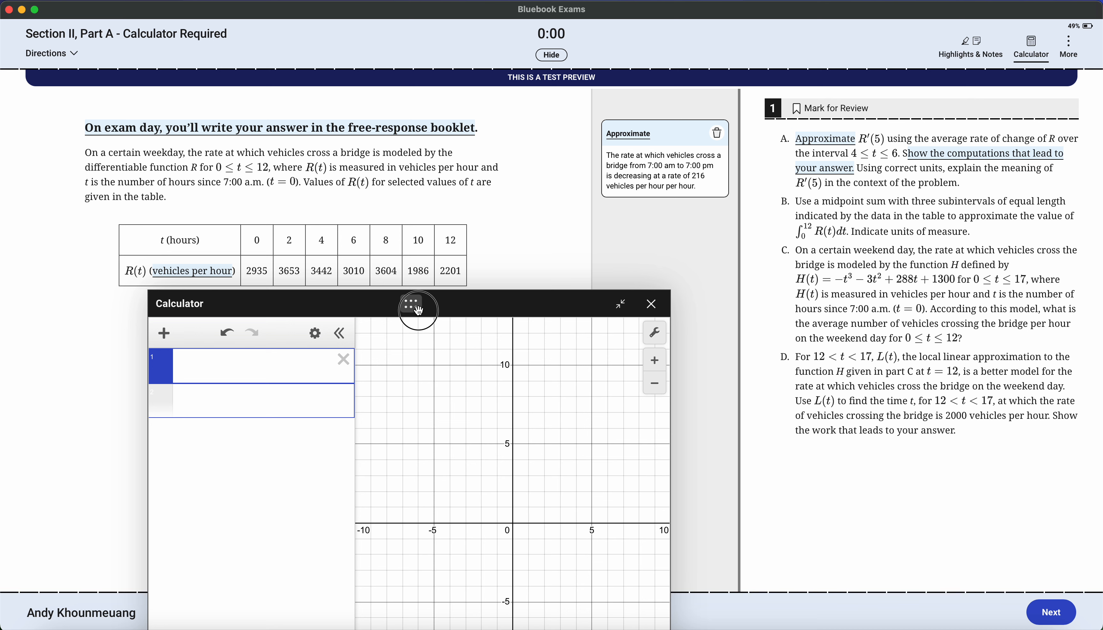
left_click_drag(410, 312, 358, 316)
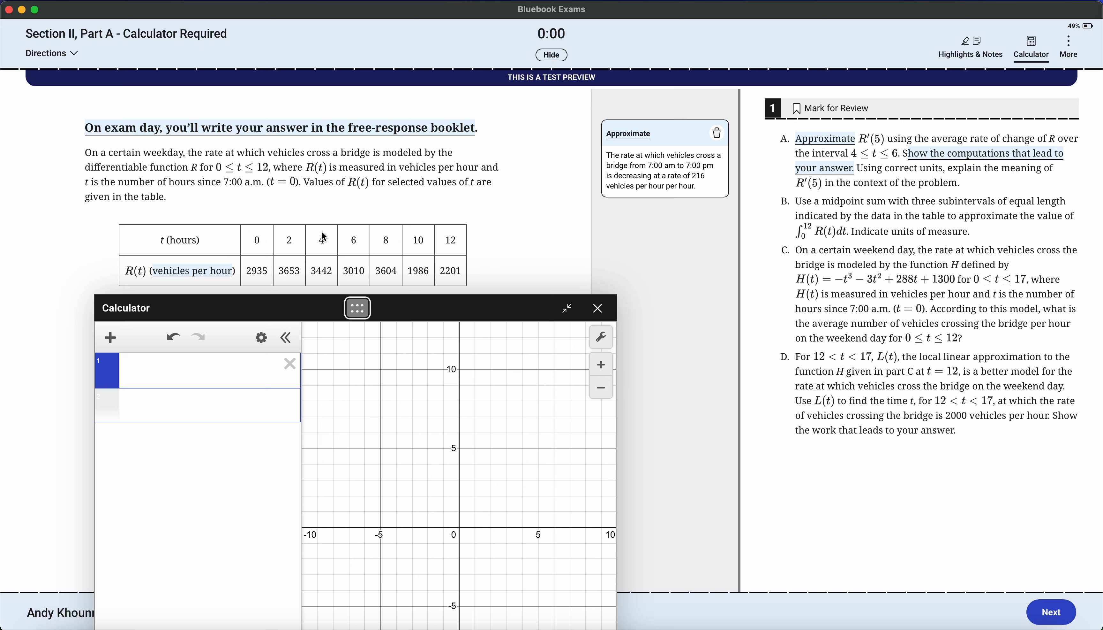
Step: Enter the midpoint sum 4(3653) + 4(3010) + 4(1986) as the first expression and widen the expression list to show it fully
left_click(200, 372)
type("4(")
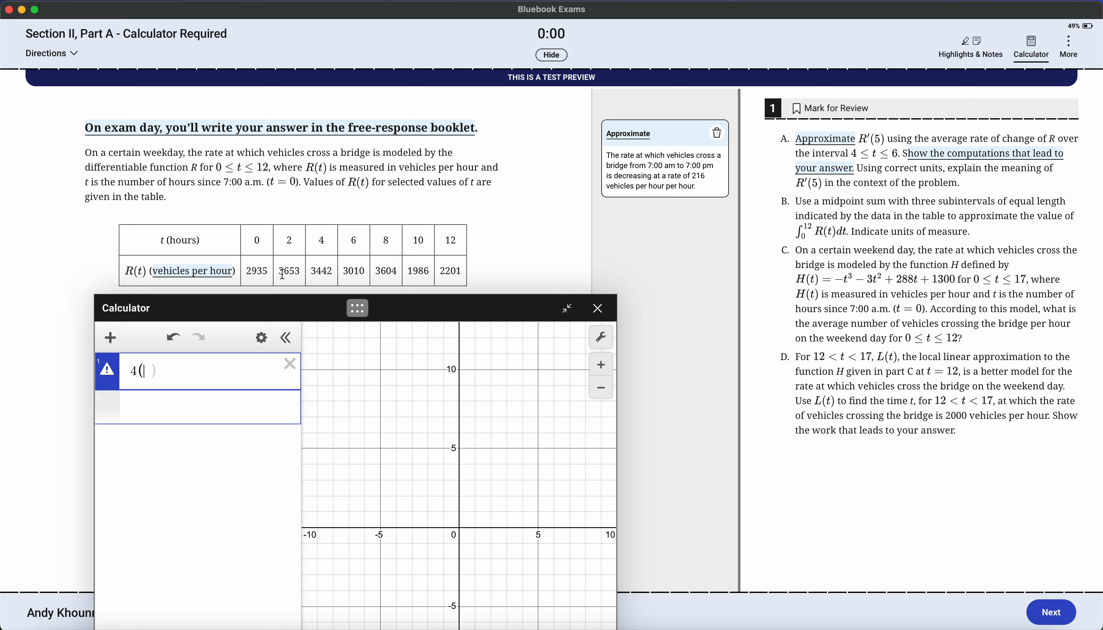
type("3653)")
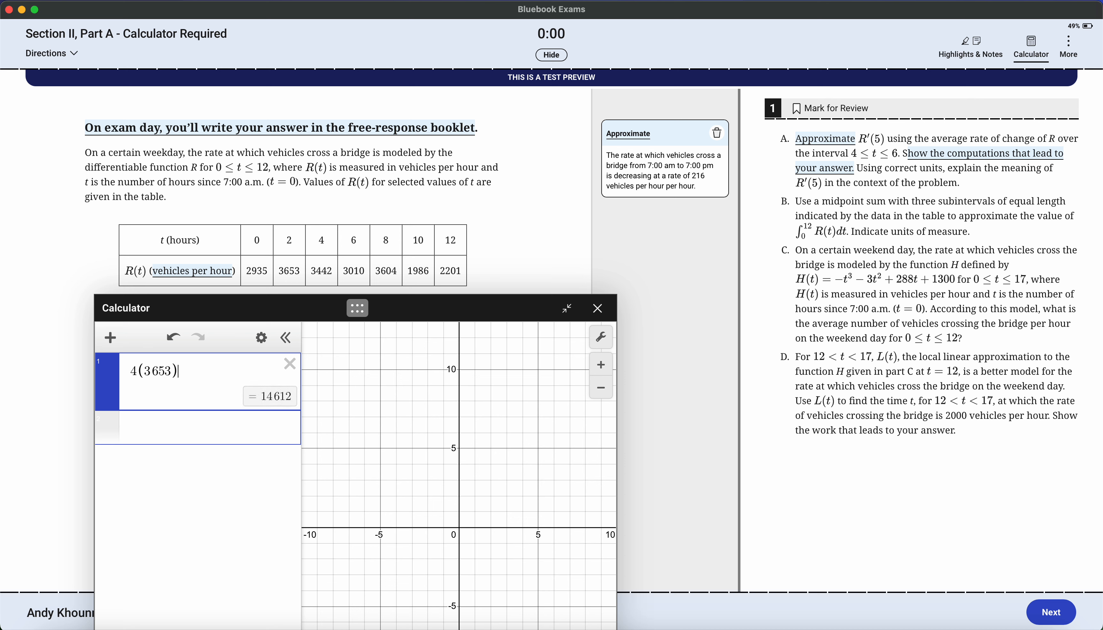
type("+")
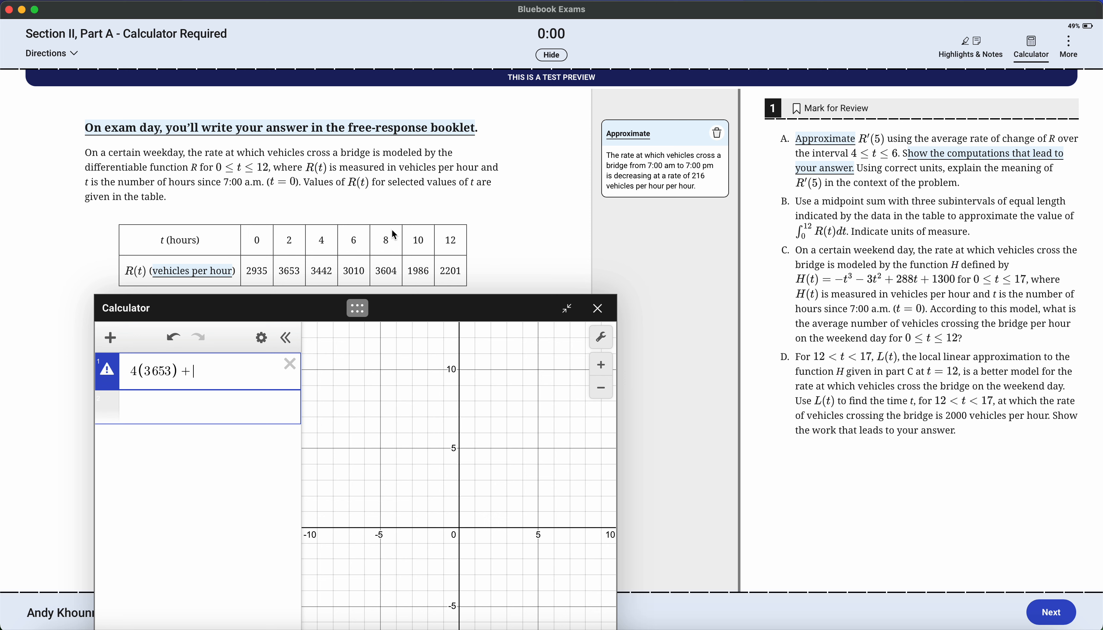
type("4(")
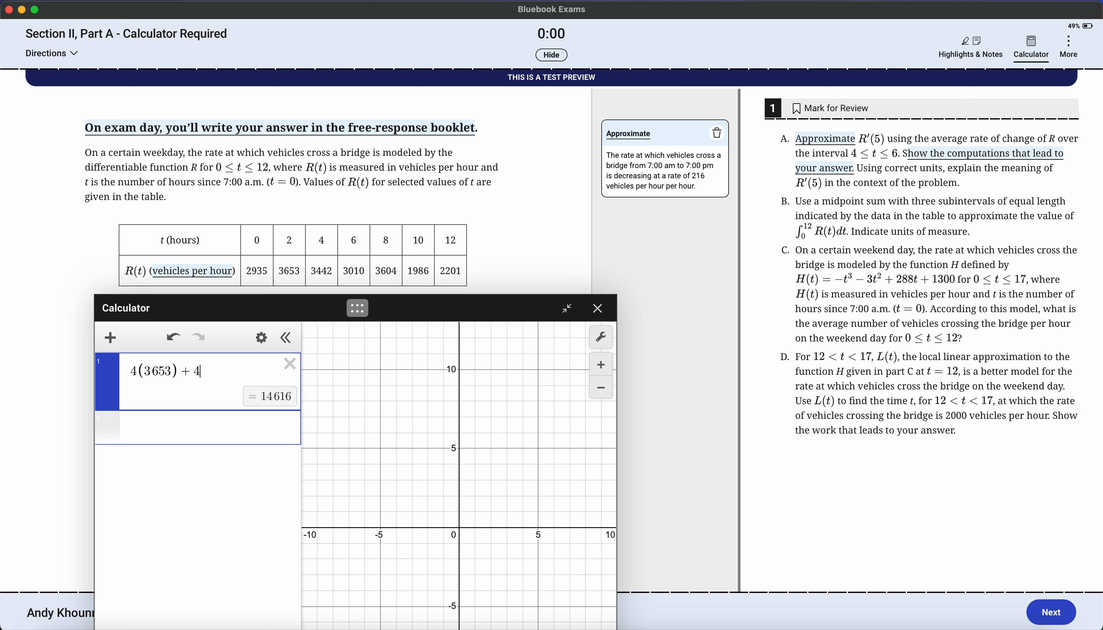
type("3010) + ")
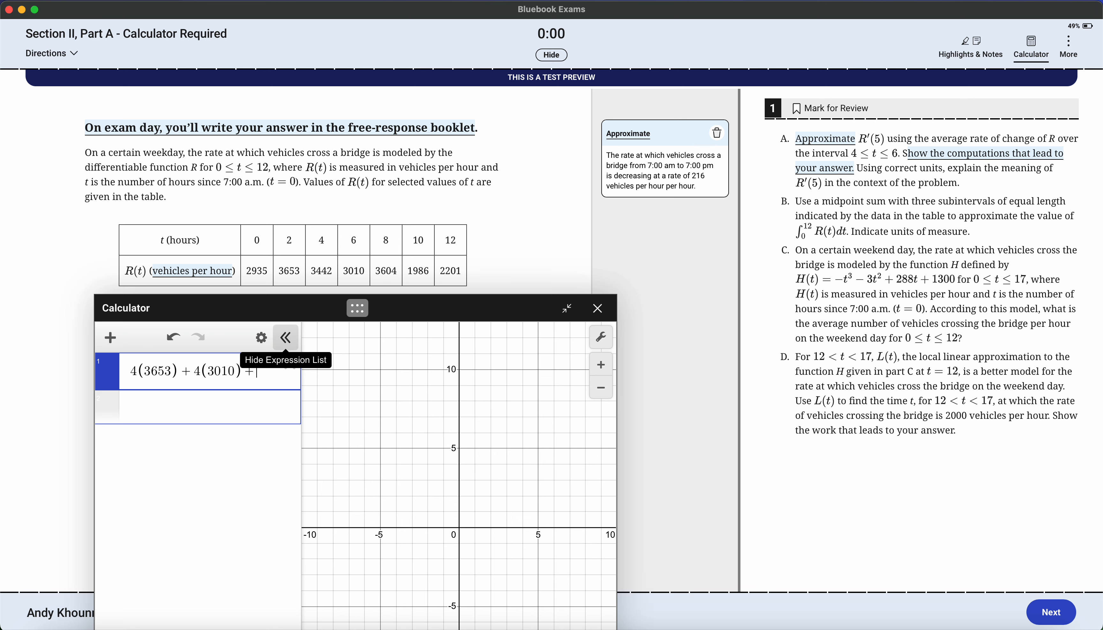
type("4")
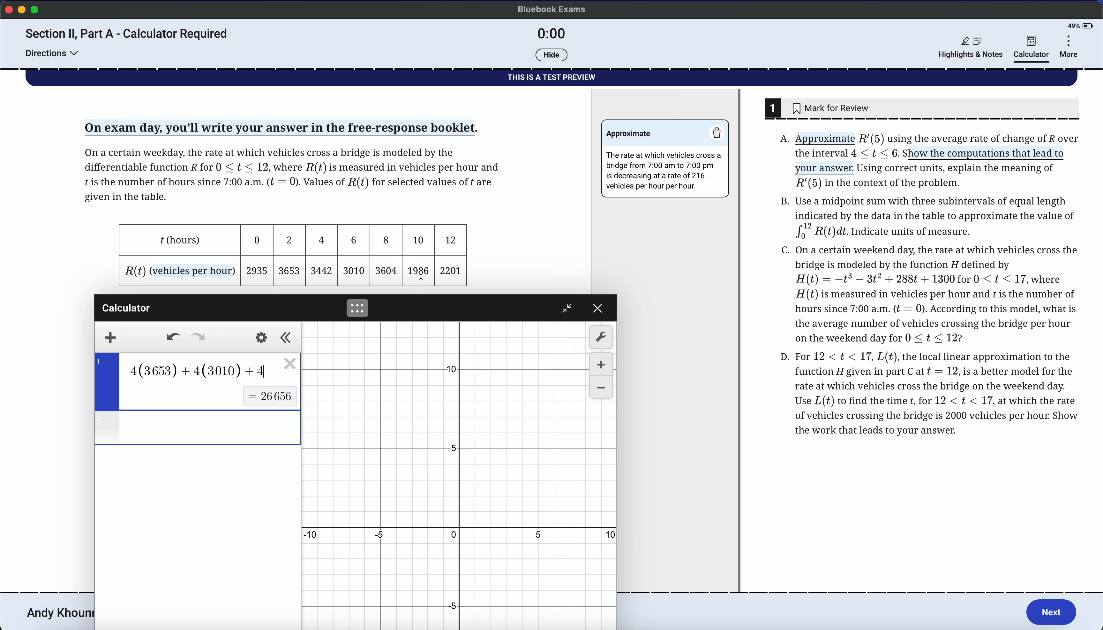
type("(1986)")
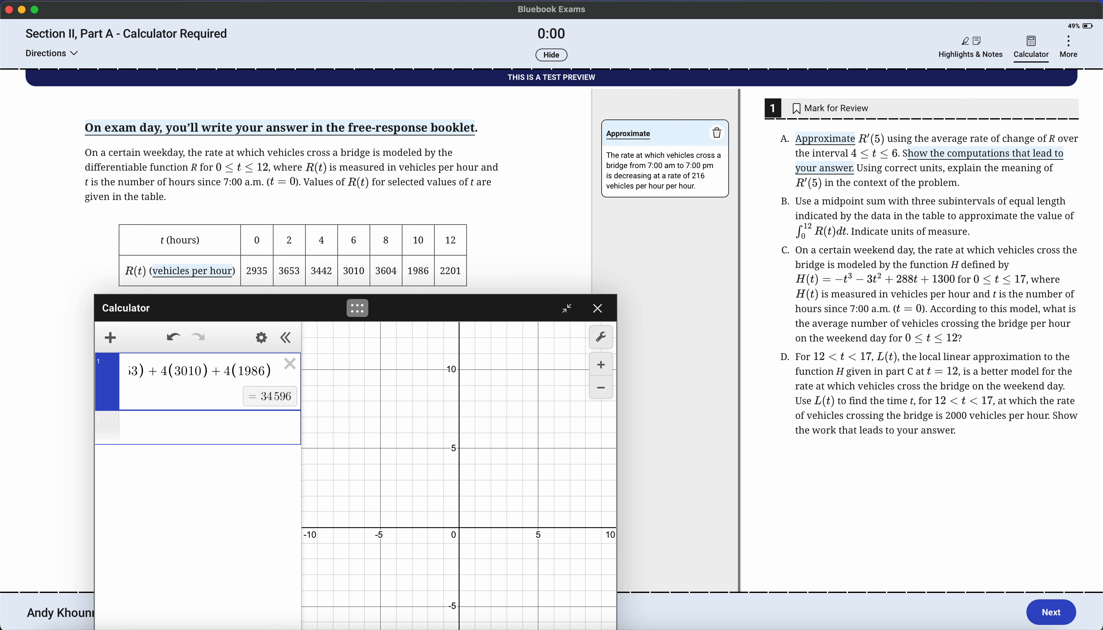
left_click(267, 431)
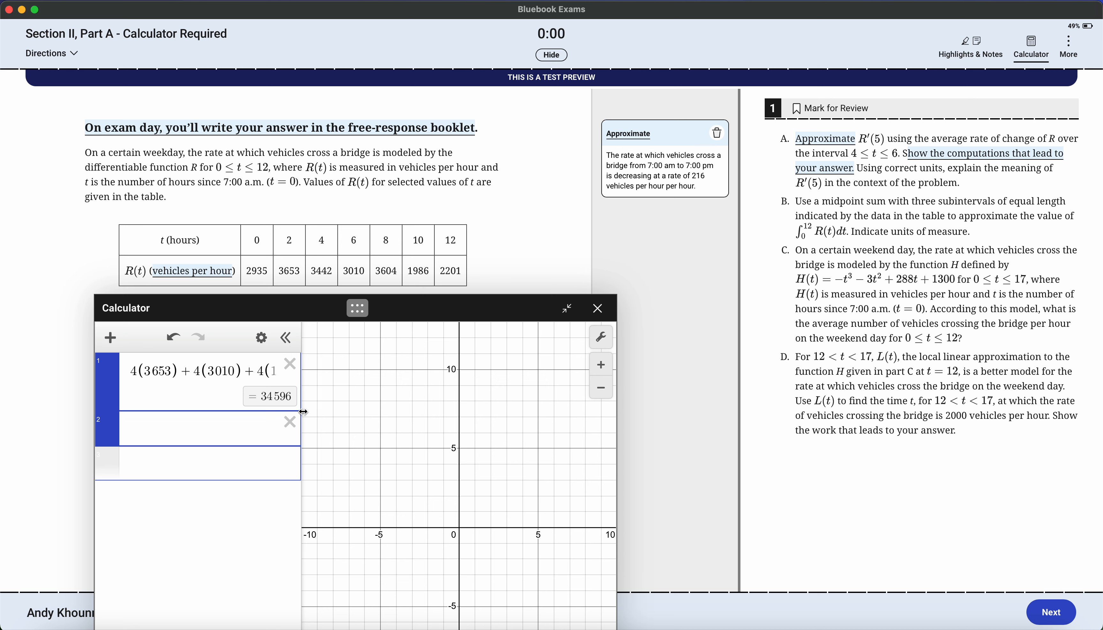
left_click_drag(304, 412, 409, 409)
Step: Review the full midpoint sum in the first expression
left_click_drag(336, 373, 131, 375)
left_click(169, 379)
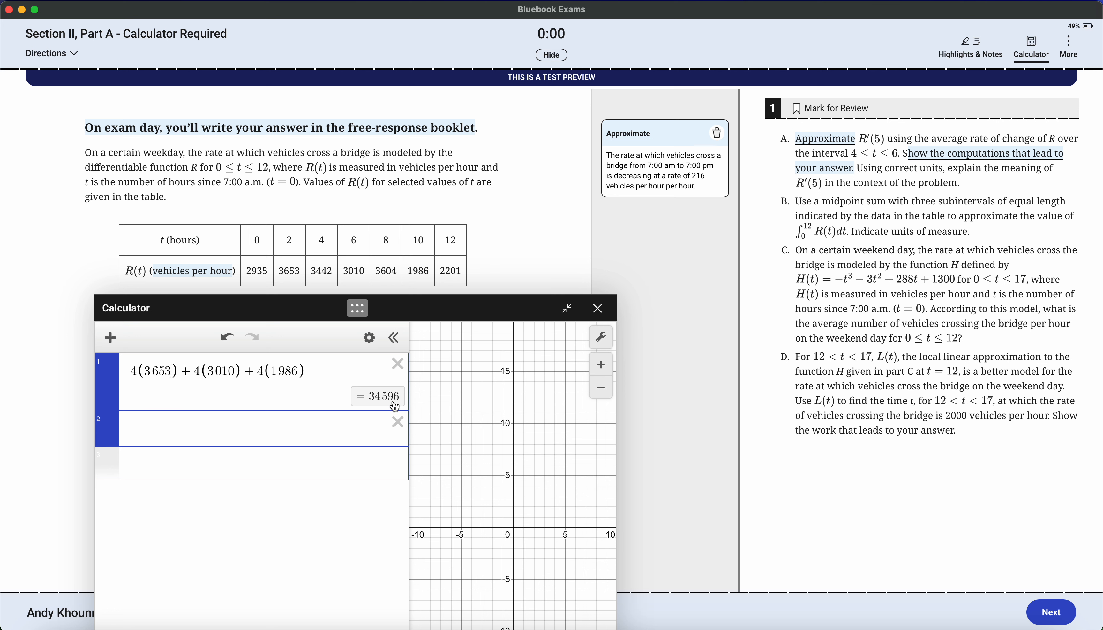
left_click_drag(341, 369, 130, 378)
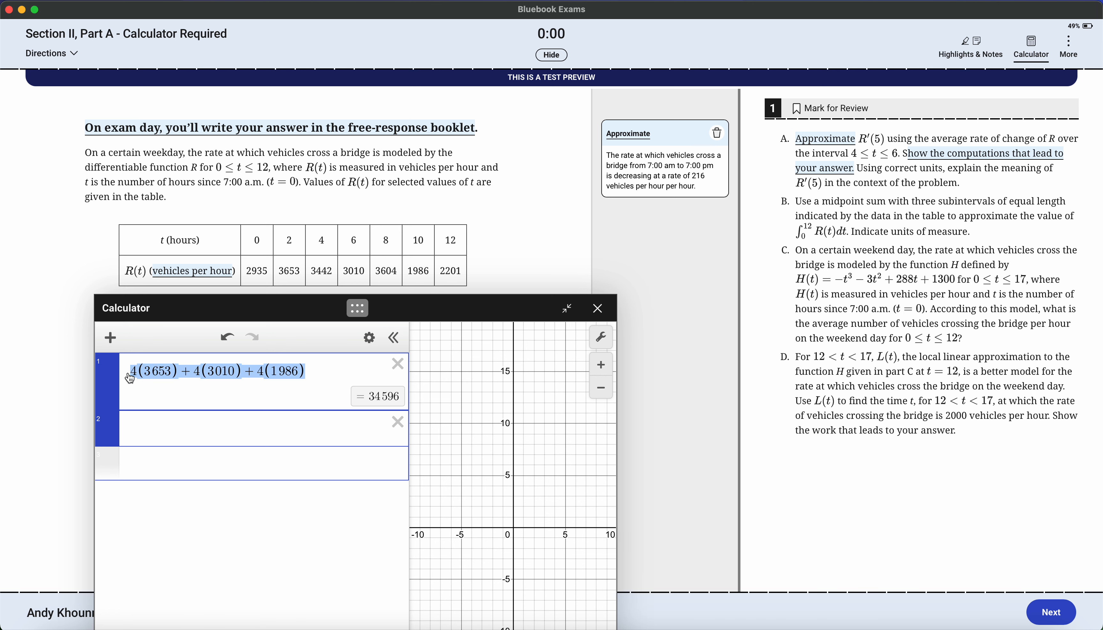
left_click(145, 372)
left_click(320, 365)
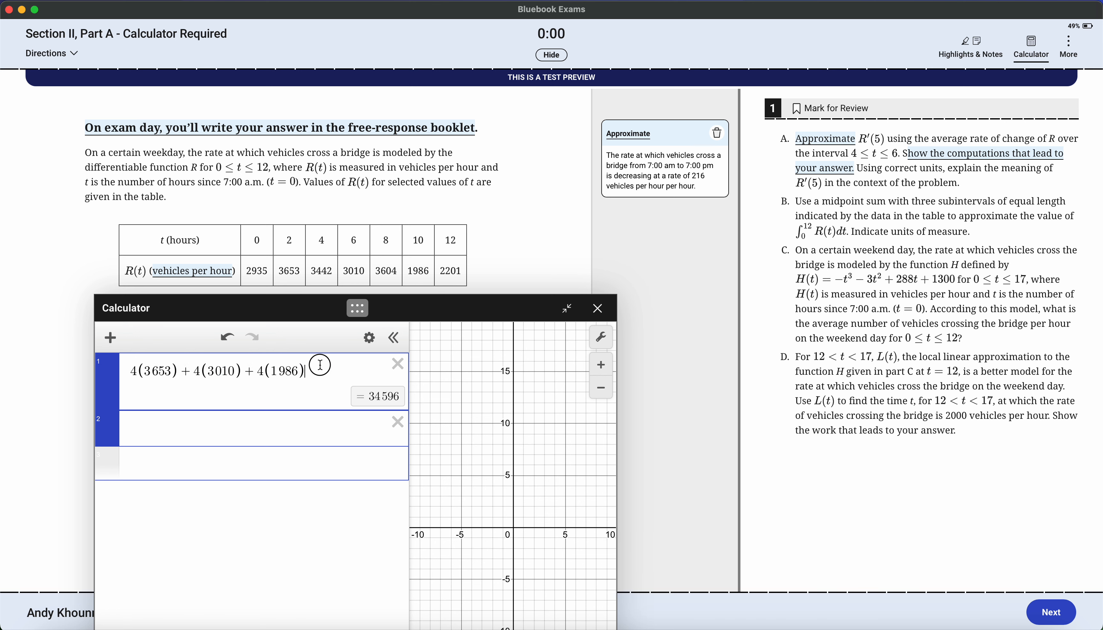
left_click_drag(321, 365, 133, 372)
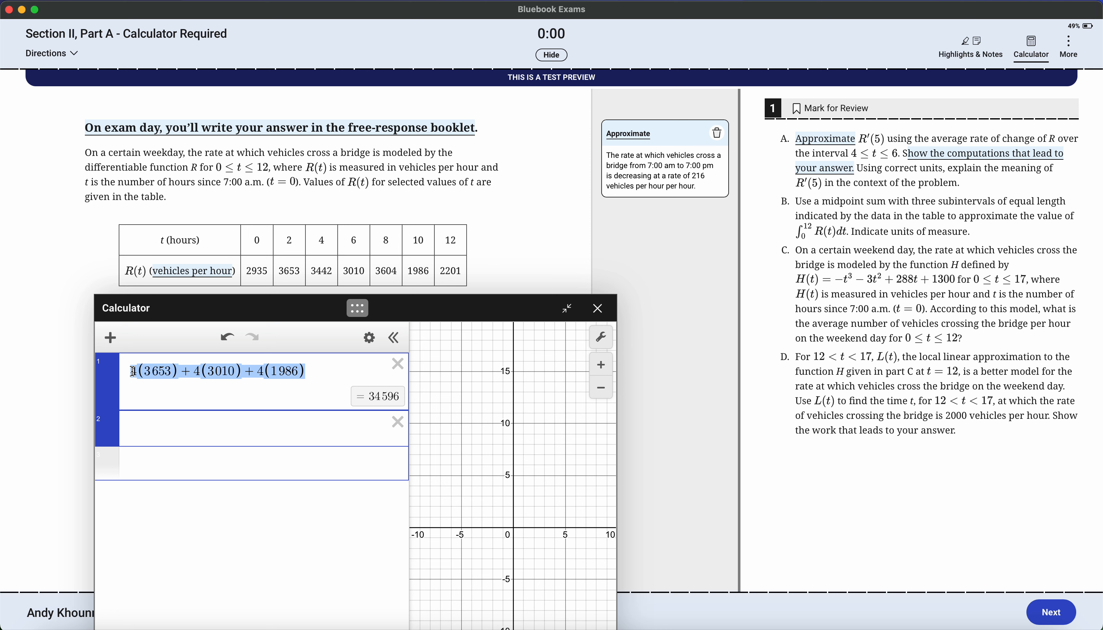
left_click(133, 372)
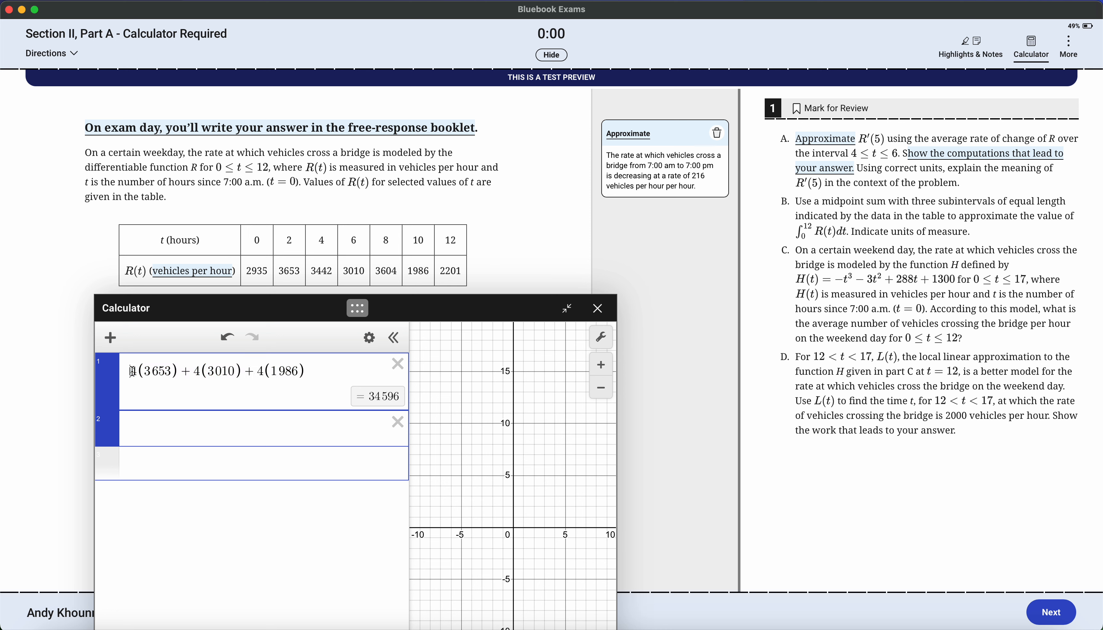
left_click_drag(133, 372, 323, 374)
left_click(325, 373)
Step: Try 2201 in place of 1986 in the midpoint sum's last term, and restore 1986
left_click(299, 371)
key("BackSpace")
key("BackSpace")
key("BackSpace")
key("BackSpace")
type("2201")
key("BackSpace")
key("BackSpace")
key("BackSpace")
key("BackSpace")
type("1986")
Step: Replace the midpoint sum in the first expression with the function H(t) = -t^3 - 3t^2 + 288t + 1300
key("super+a")
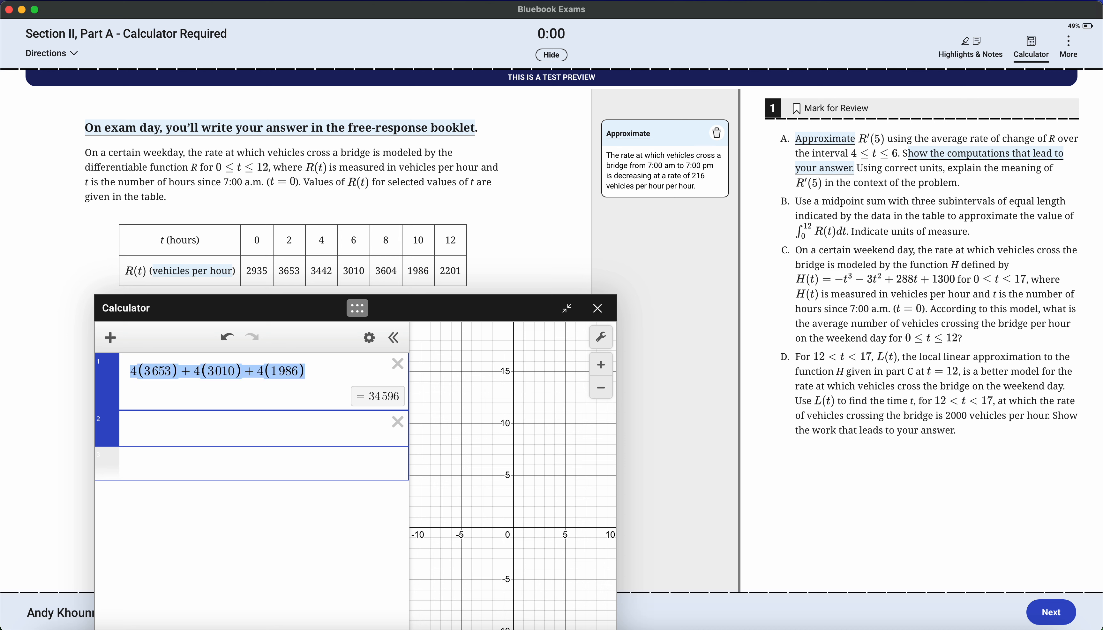
key("BackSpace")
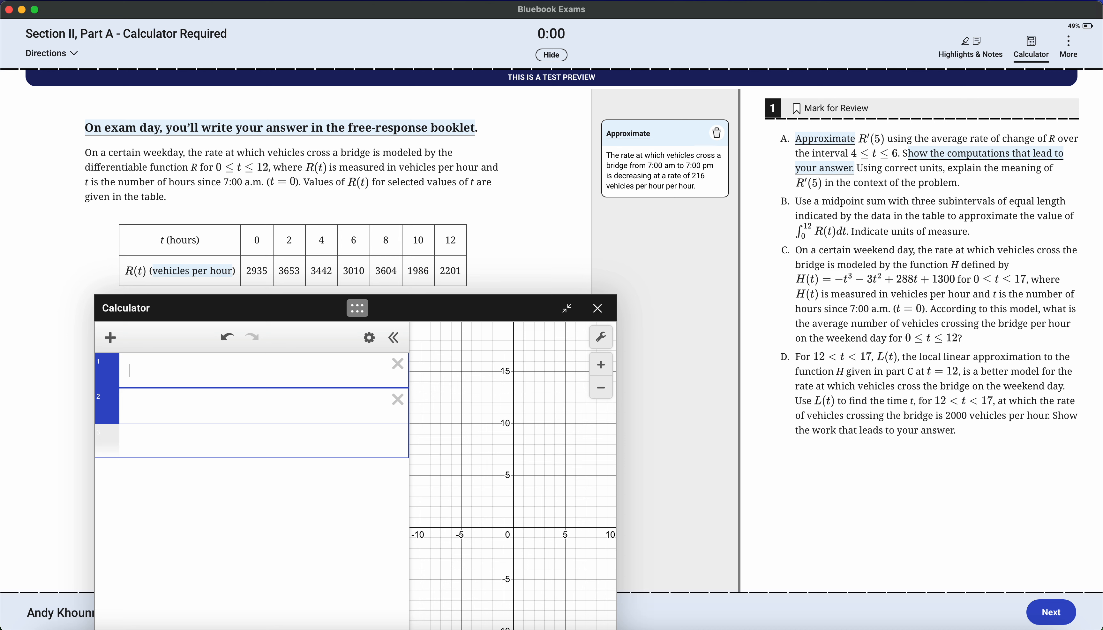
type("H(t)")
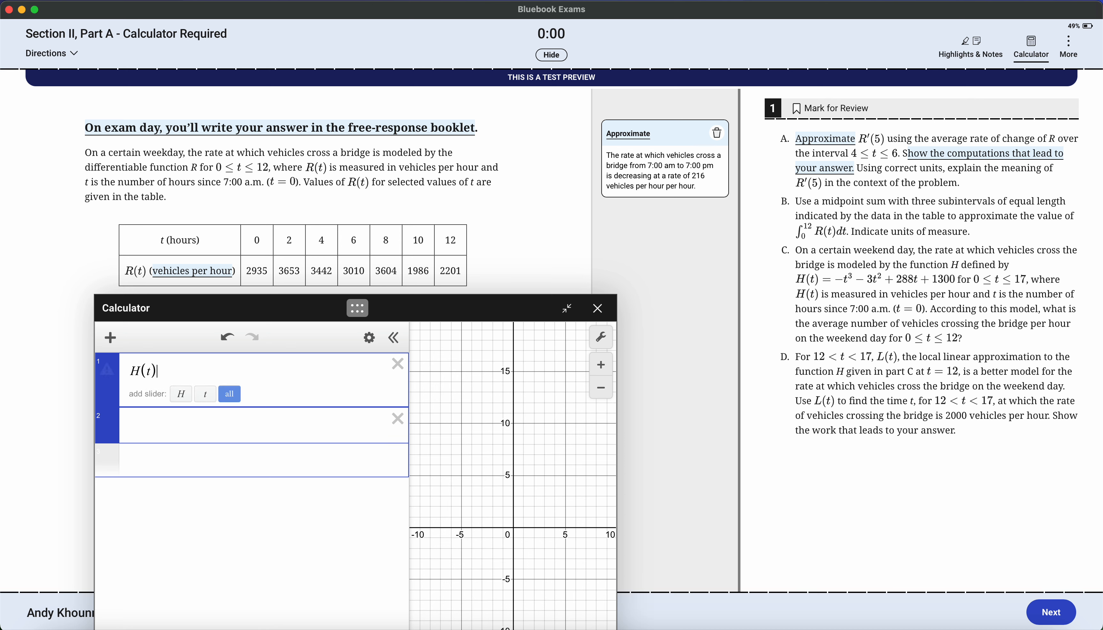
type("=-t^3")
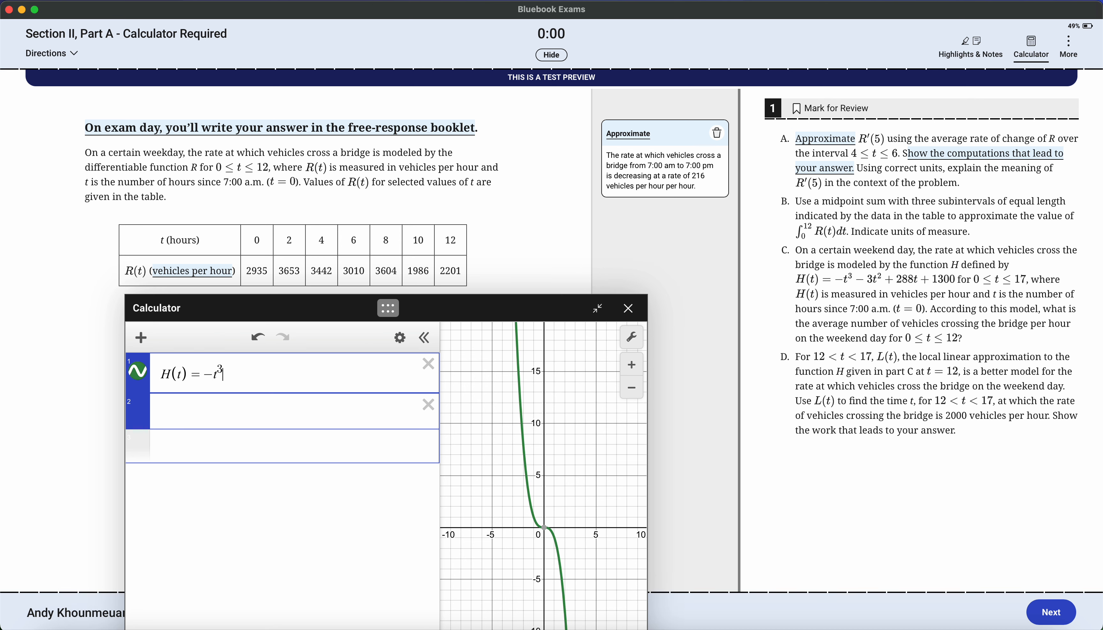
type("-3t^2")
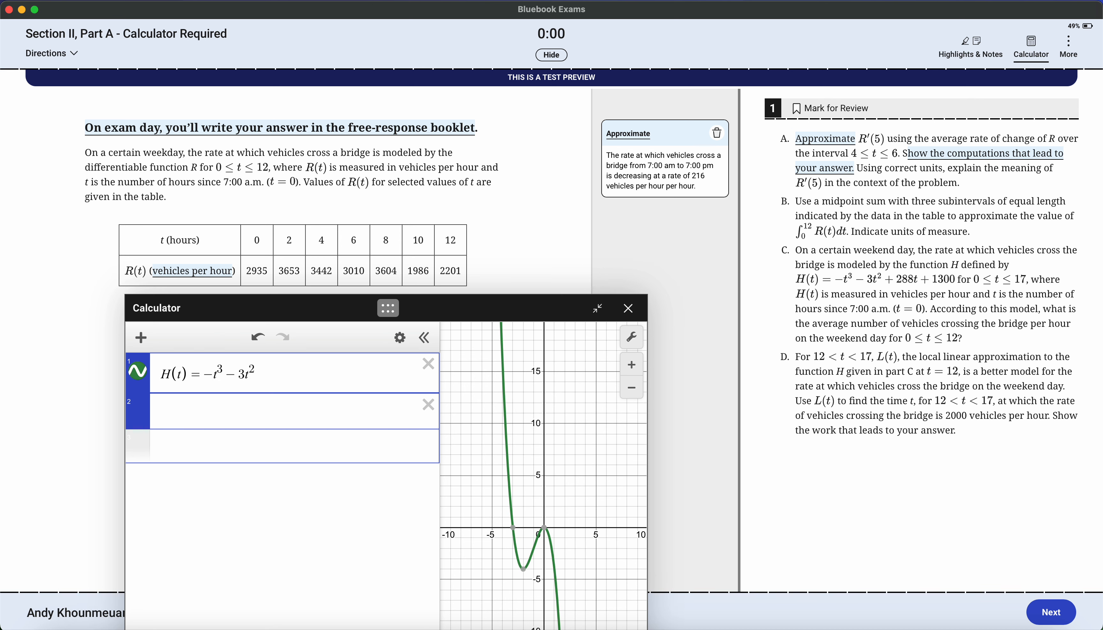
key("Right")
type("+ 2")
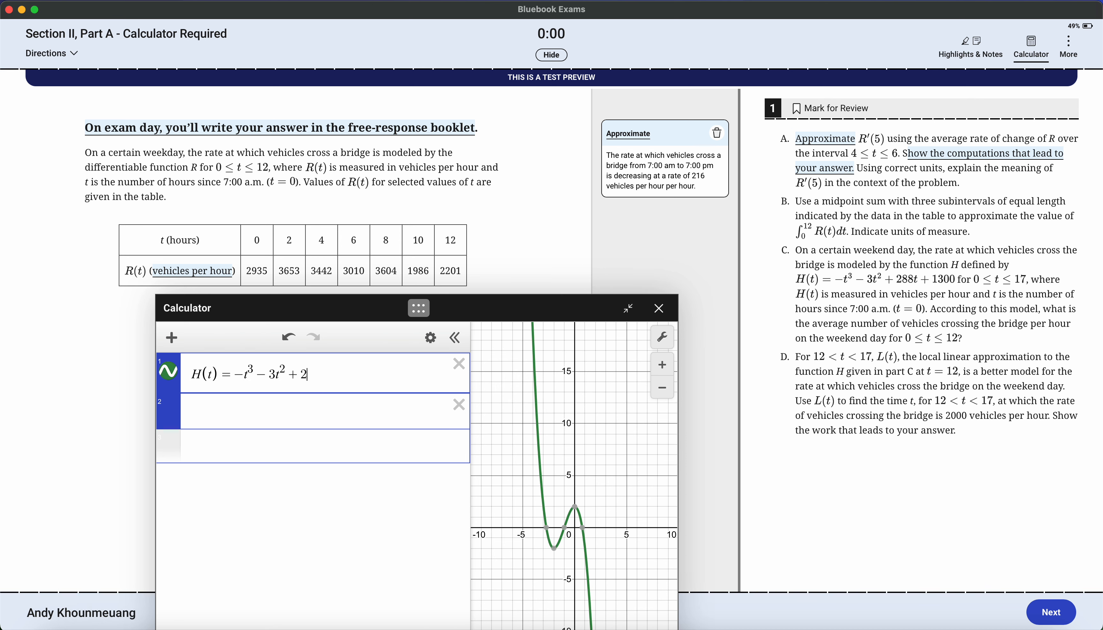
type("88t + 1300")
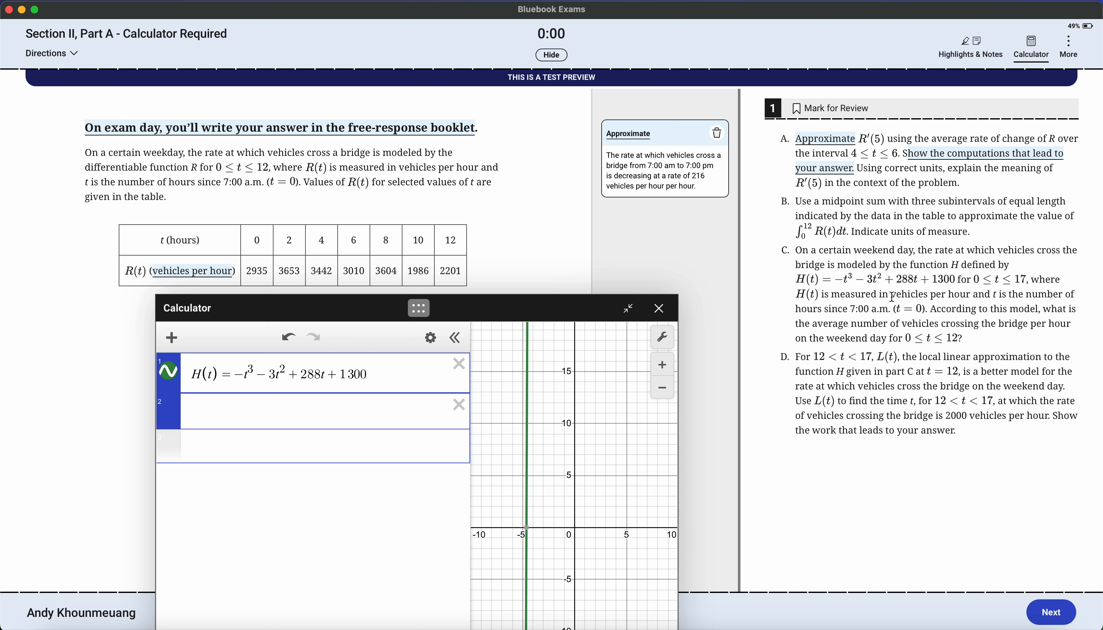
Step: Enter the average value of H as the second expression: 1/12 times the integral from 0 to 12 of H(t) dt
left_click_drag(893, 295, 979, 295)
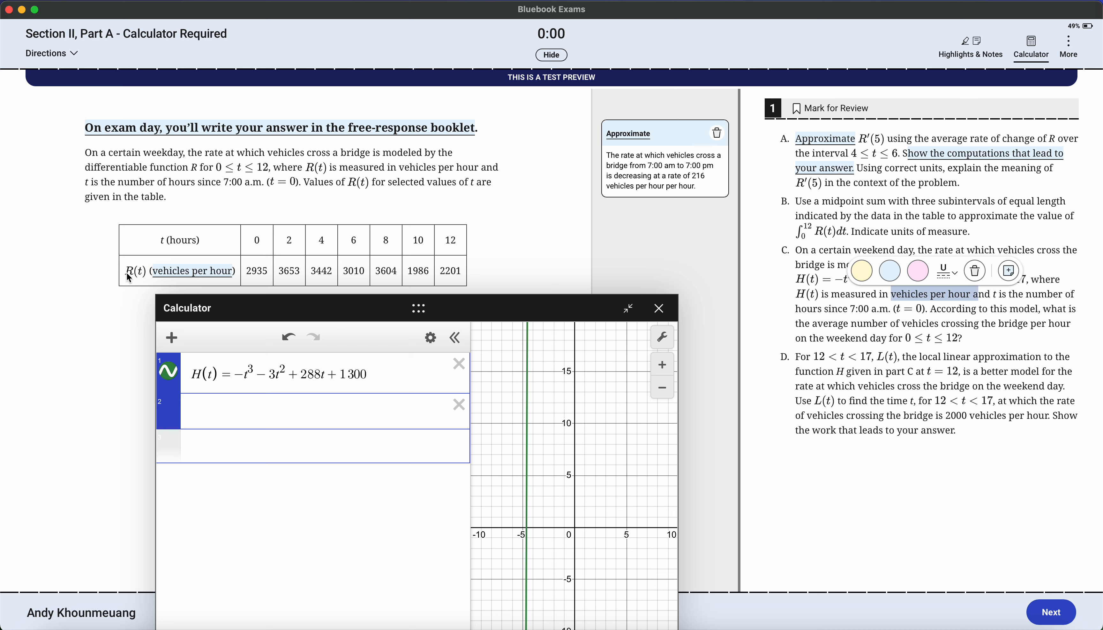
left_click(271, 415)
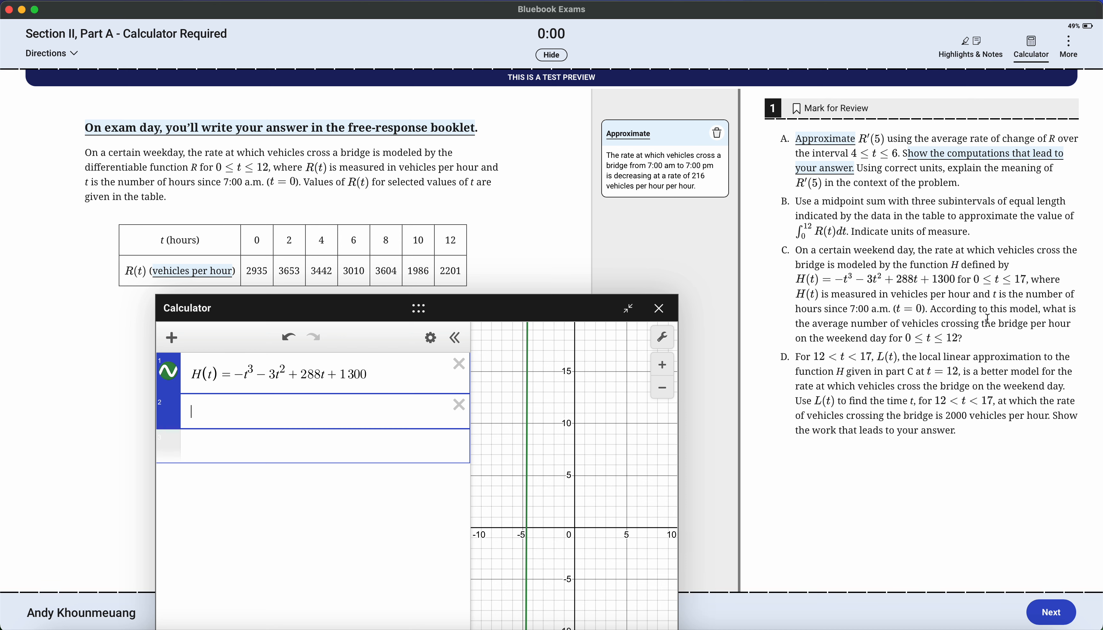
left_click(816, 325)
left_click_drag(816, 324, 940, 324)
left_click(364, 420)
type("1/1")
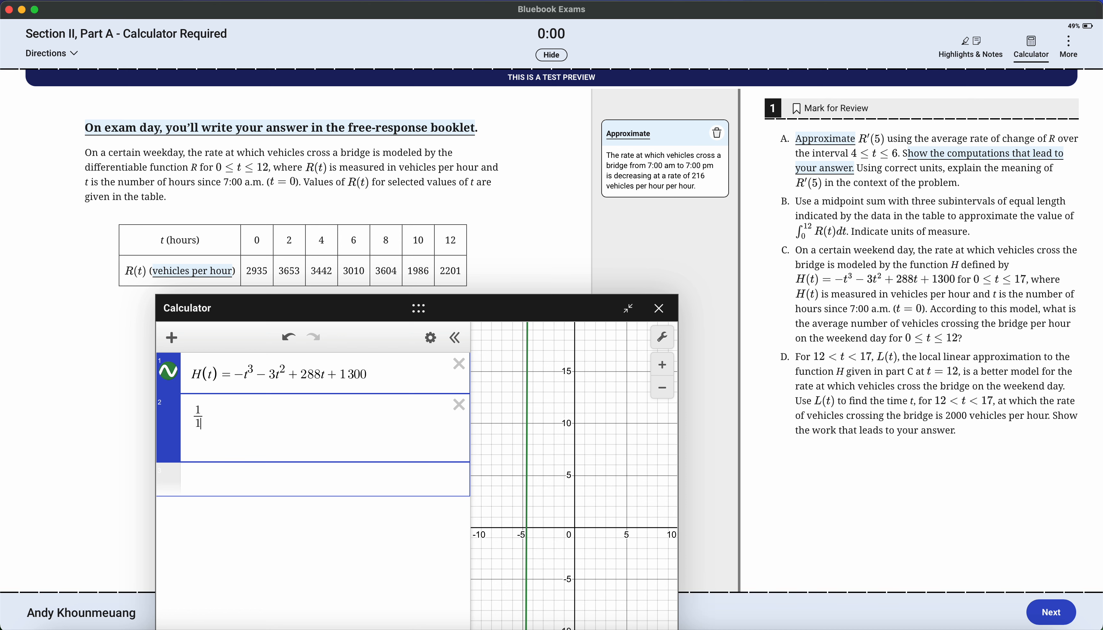
type("2")
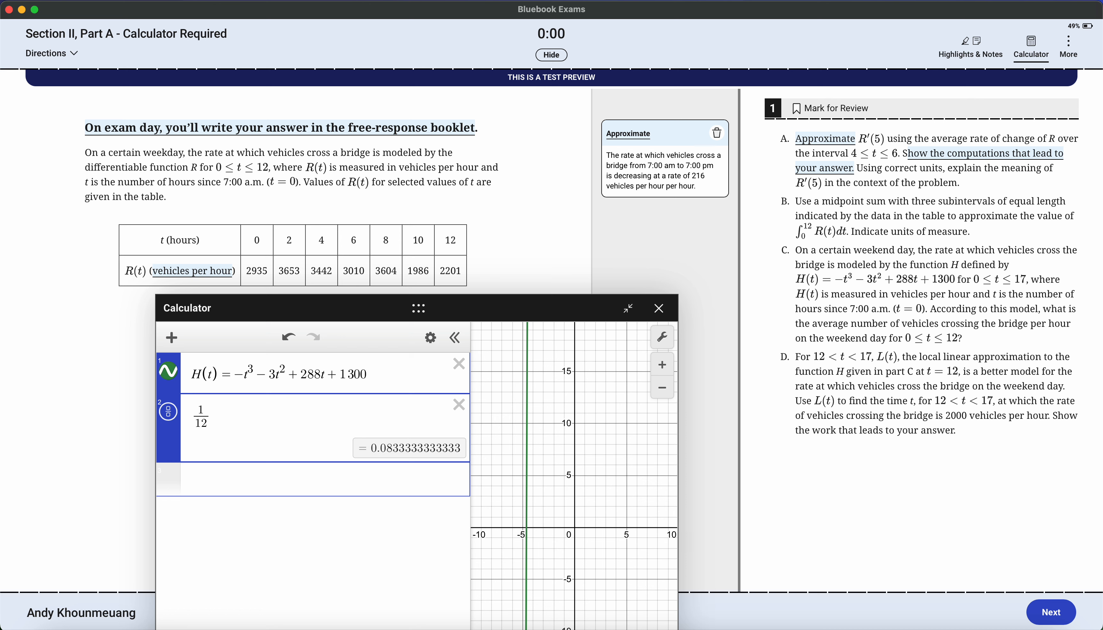
type("int")
type("0")
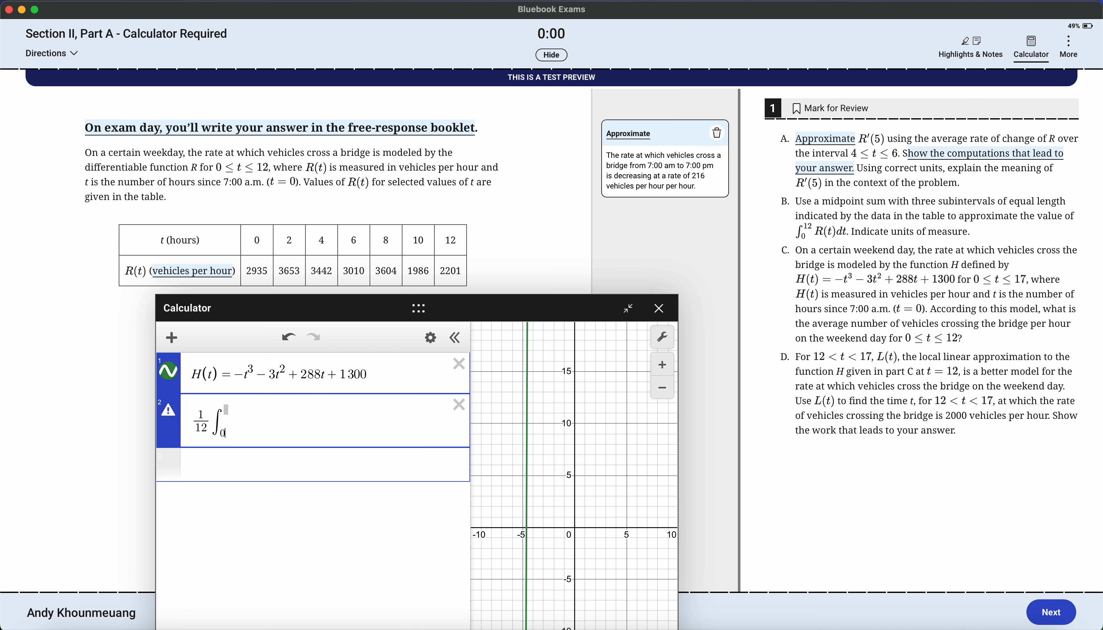
key("Up")
type("12")
key("Right")
type("H(t)dt")
key("Return")
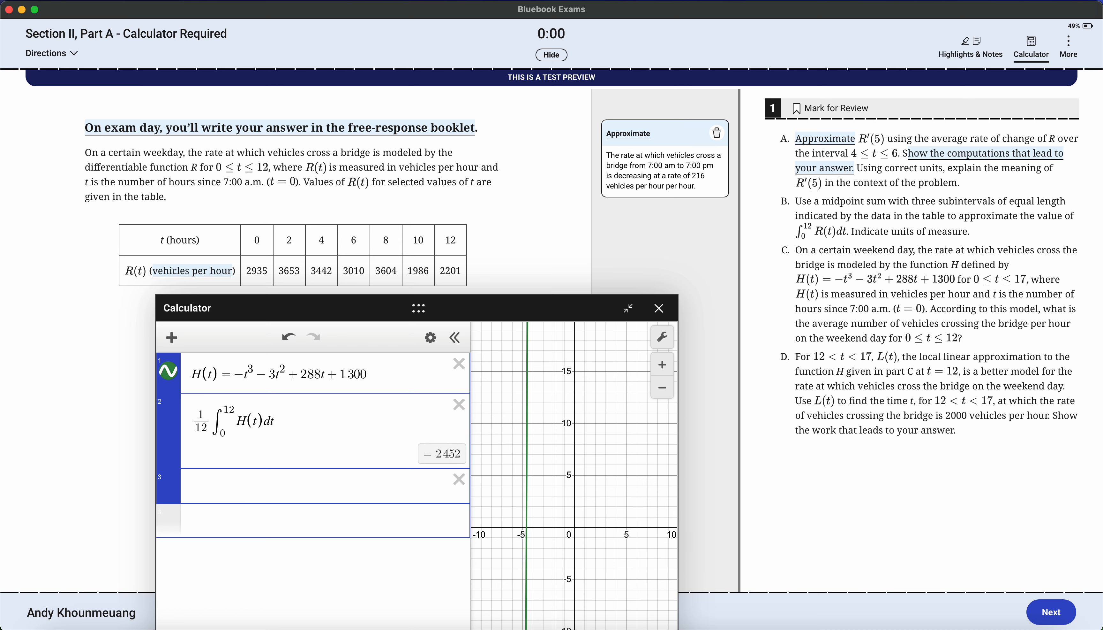
Step: Enter the same average value with H written out: 1/12 times the integral from 0 to 12 of (-t^3 - 3t^2 + 288t + 1300) dt
left_click_drag(326, 425, 188, 433)
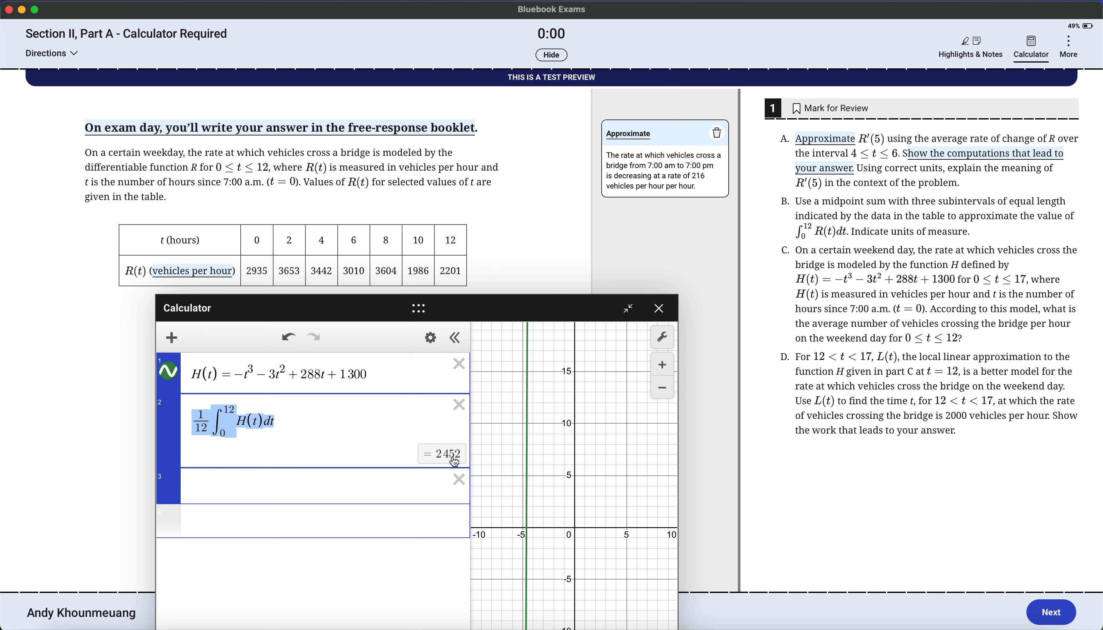
left_click(376, 487)
type("1/12")
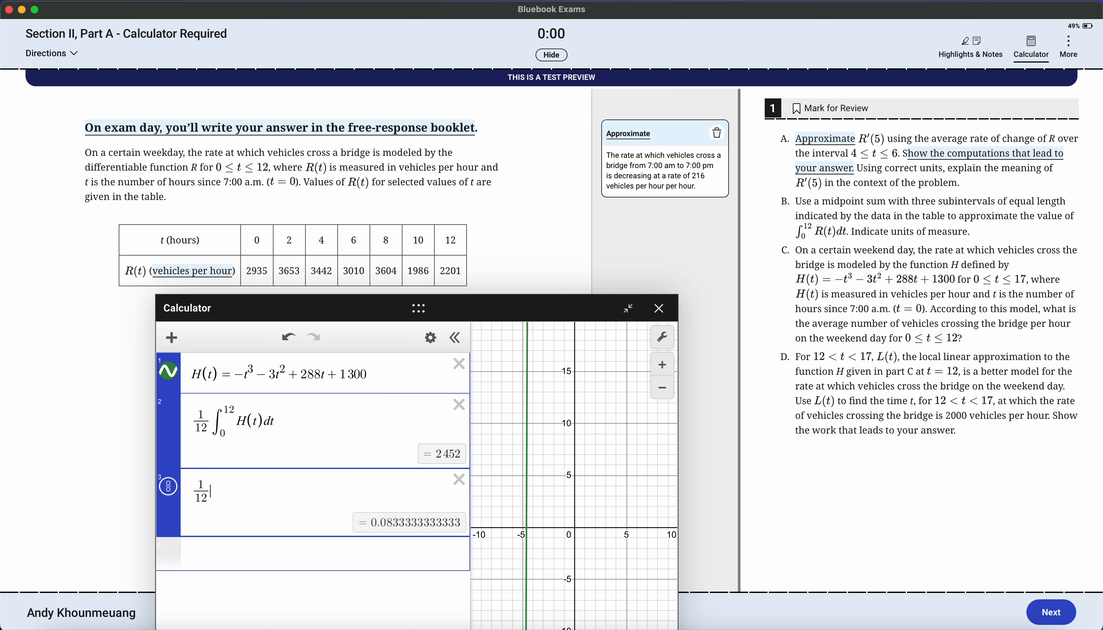
type("int0")
key("Right")
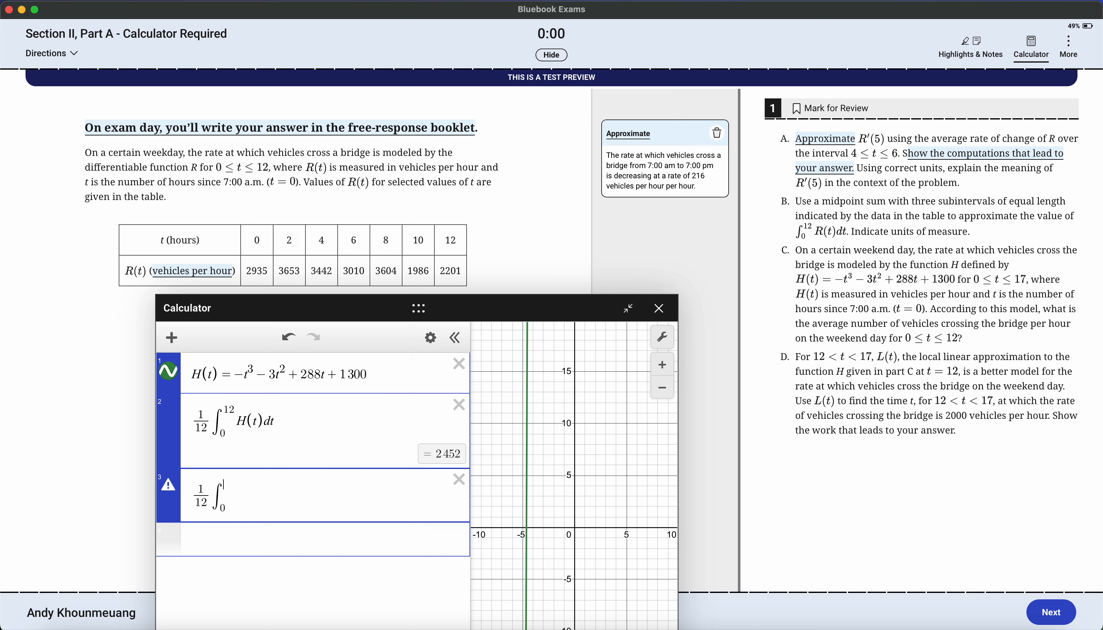
type("12")
key("Right")
type("(-t^3")
key("Right")
type("-3t^2")
key("Right")
type("+ 288t + 1300) ")
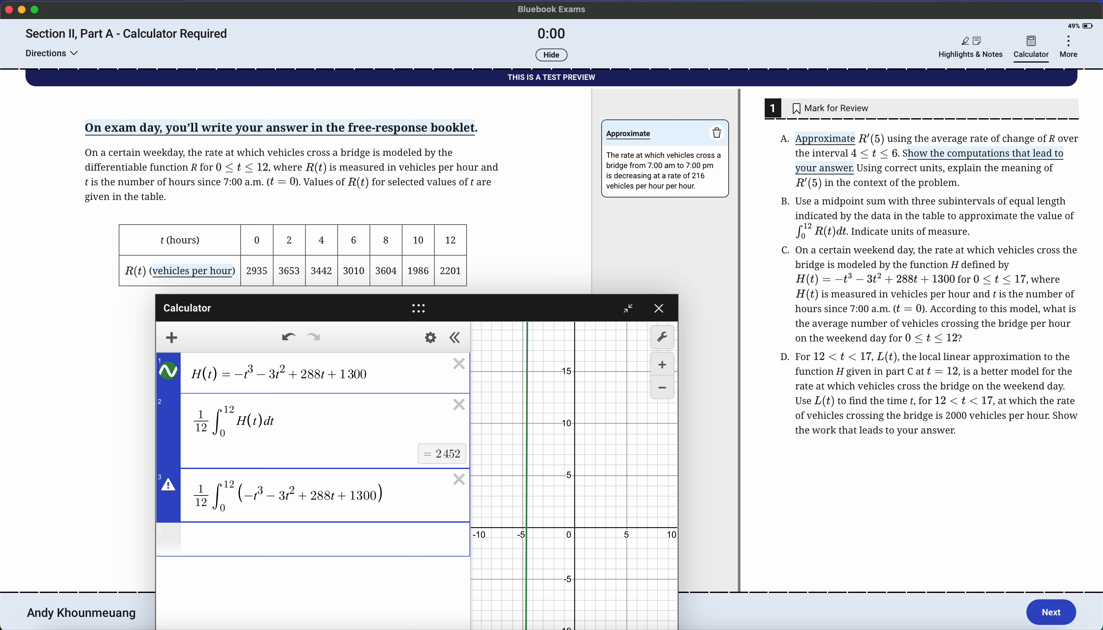
type("dt")
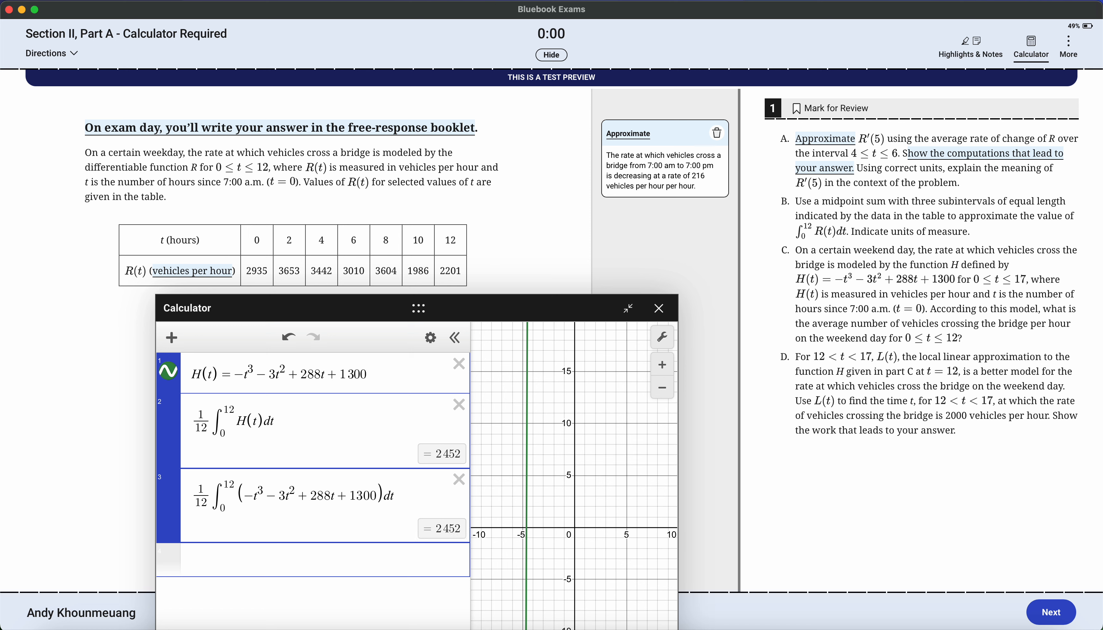
Step: Try the third expression's integral without the parentheses around the polynomial, and restore them before dt
key("Left")
key("Left")
left_click(243, 498)
left_click_drag(243, 498, 373, 497)
left_click(377, 497)
key("BackSpace")
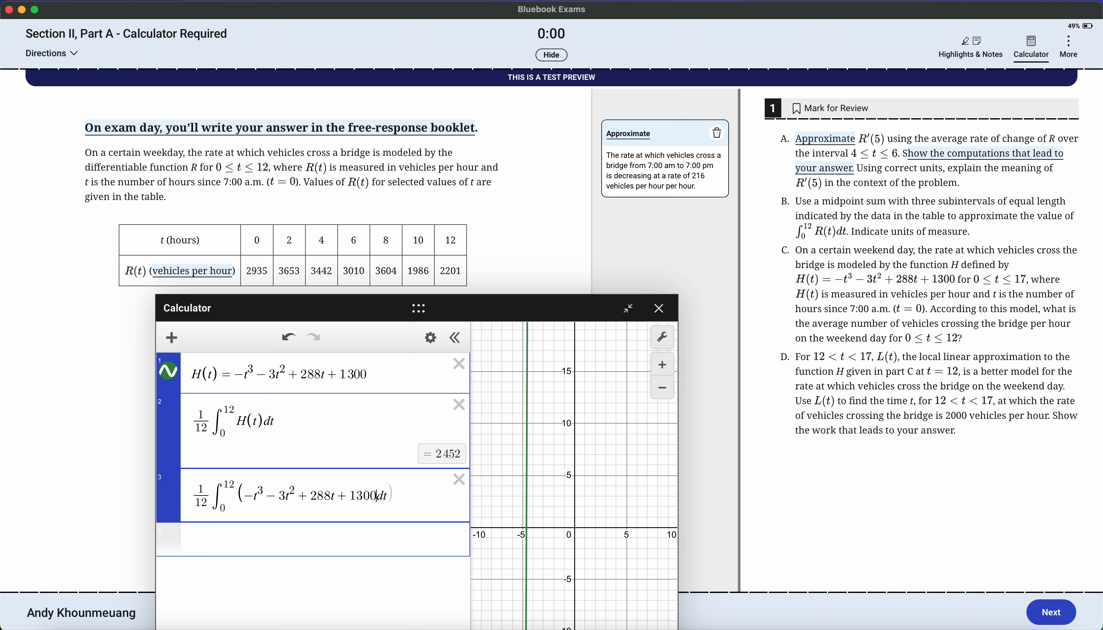
left_click(243, 496)
key("BackSpace")
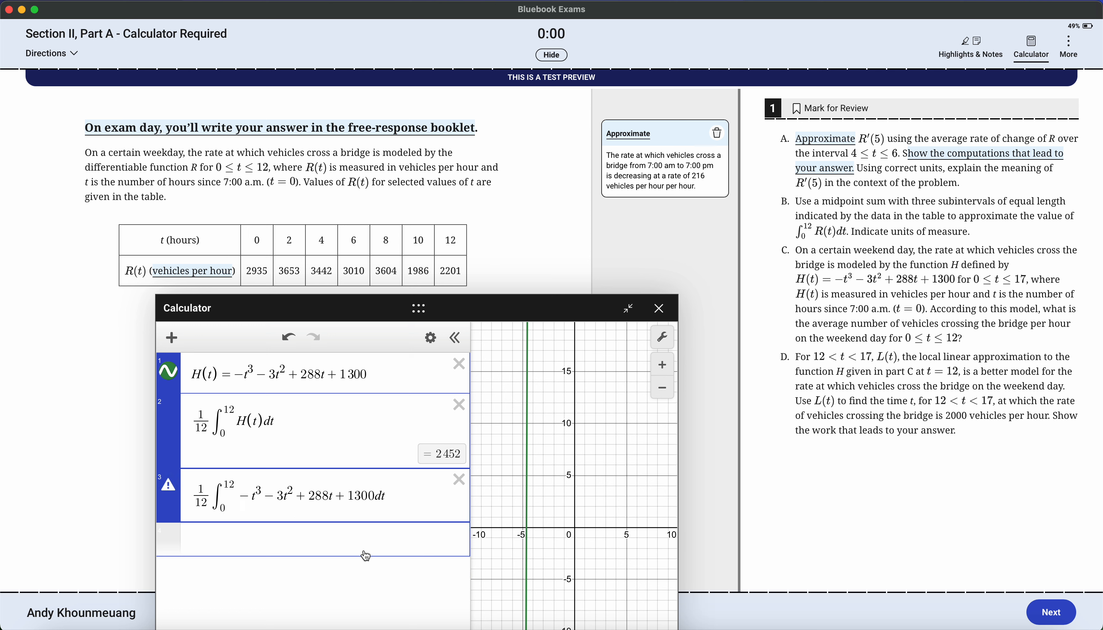
type("(")
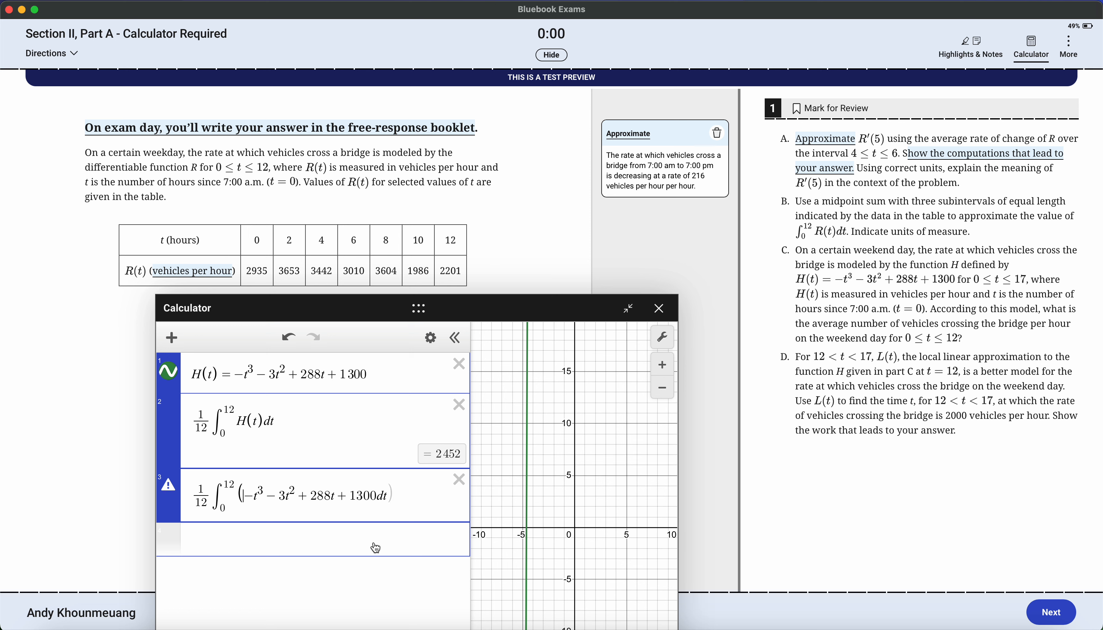
left_click(376, 497)
type(")")
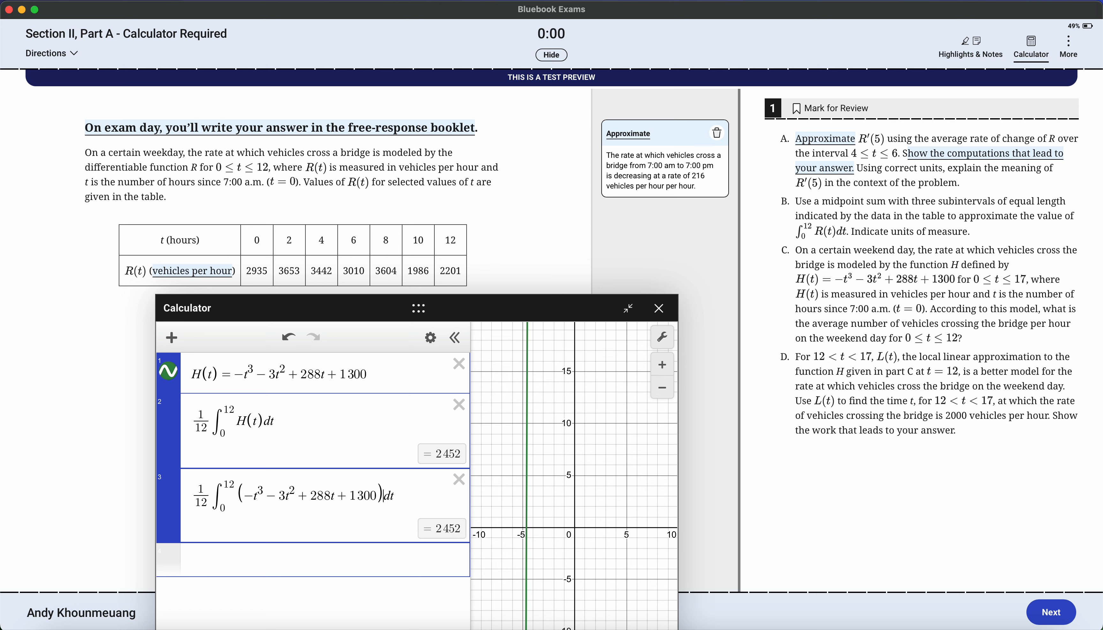
Step: Review the average-value integral written with H(t) in the second expression
left_click(373, 553)
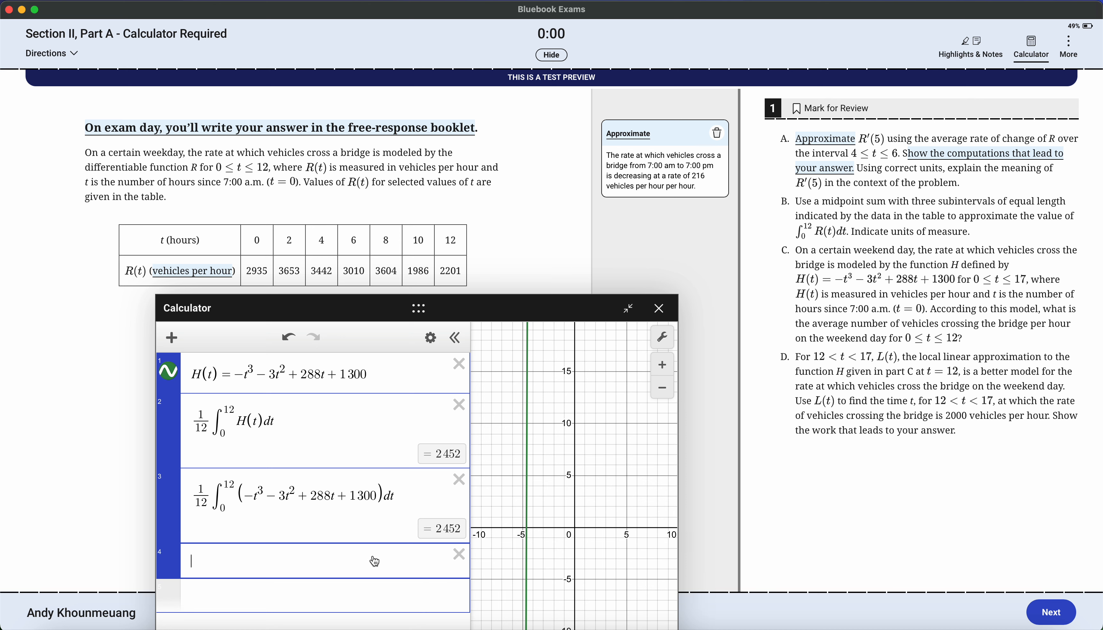
left_click(377, 509)
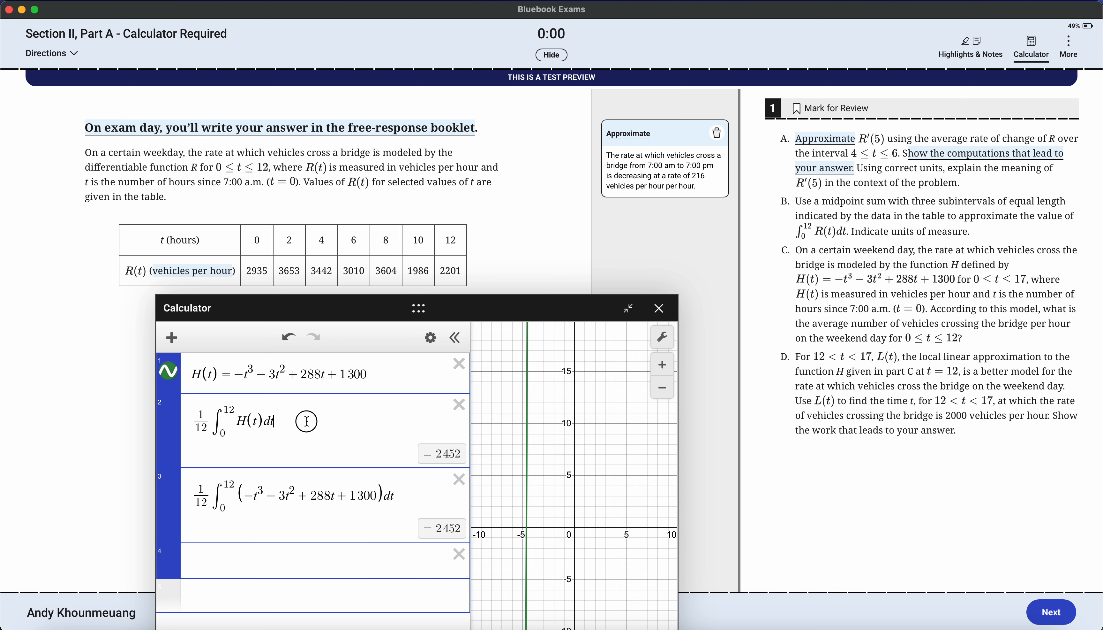
left_click_drag(307, 420, 191, 427)
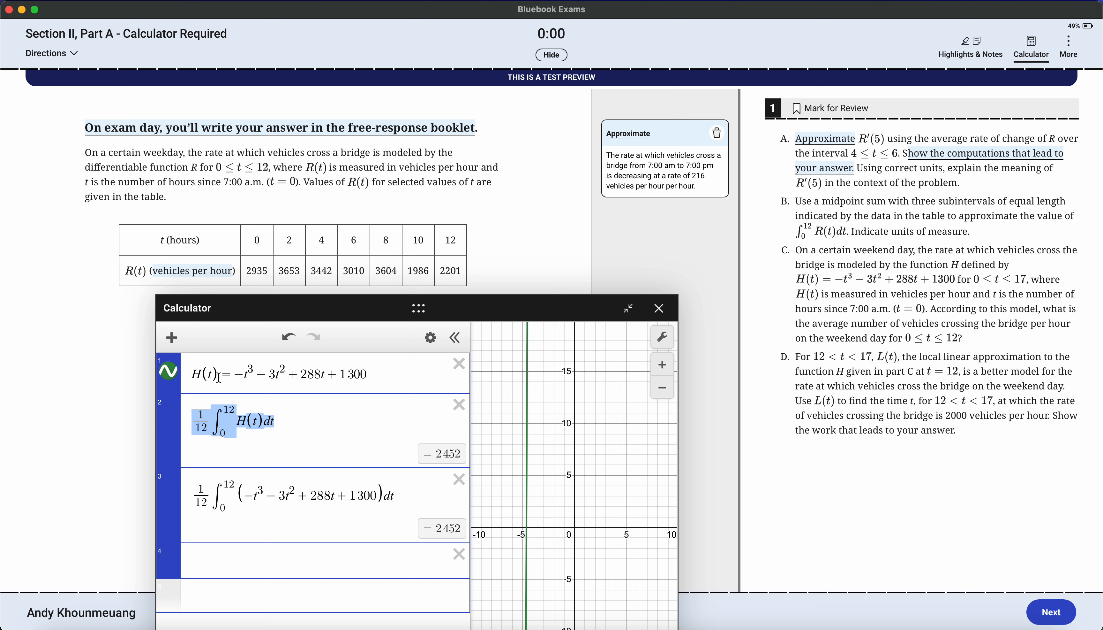
left_click(316, 419)
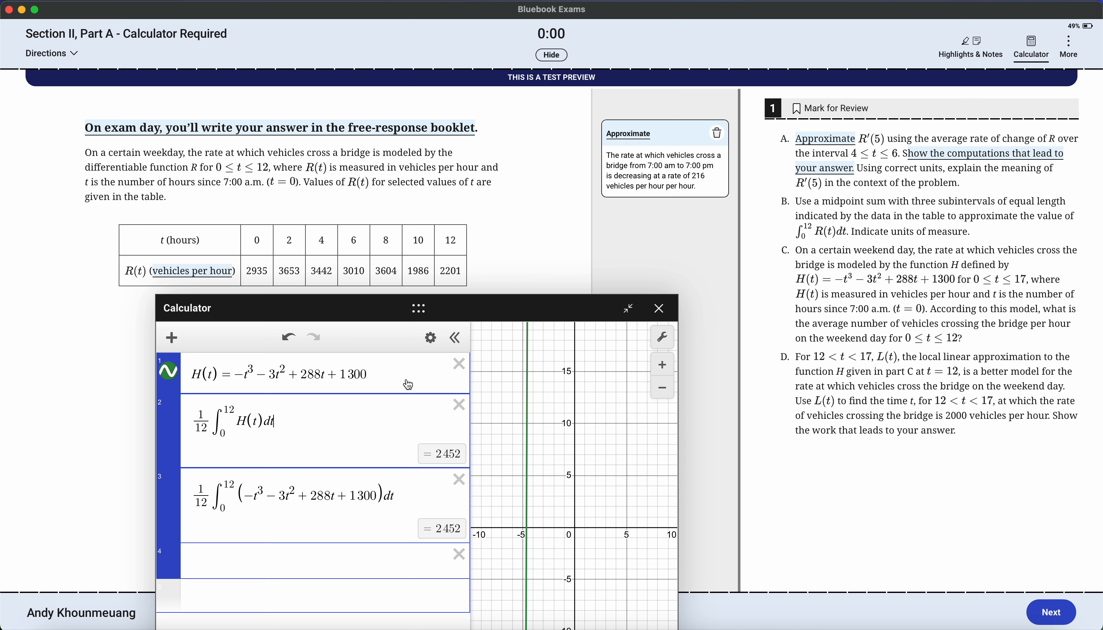
Step: Move the calculator up over the data table and delete the integral expressions, keeping the H(t) definition and one empty line
left_click_drag(431, 312, 402, 263)
left_click(430, 430)
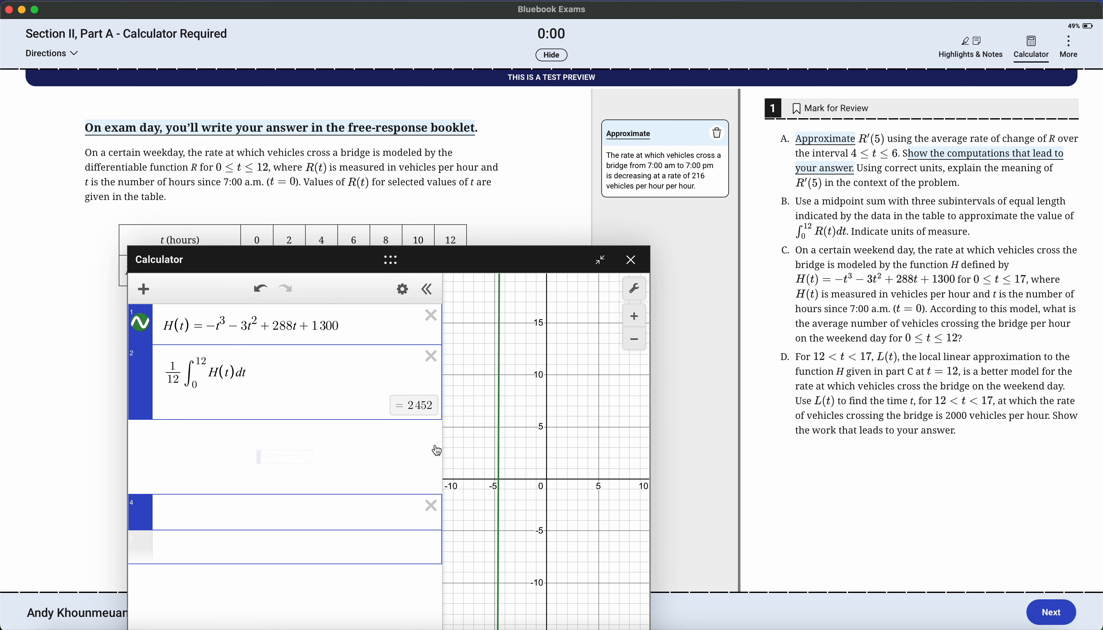
left_click(431, 356)
left_click(385, 367)
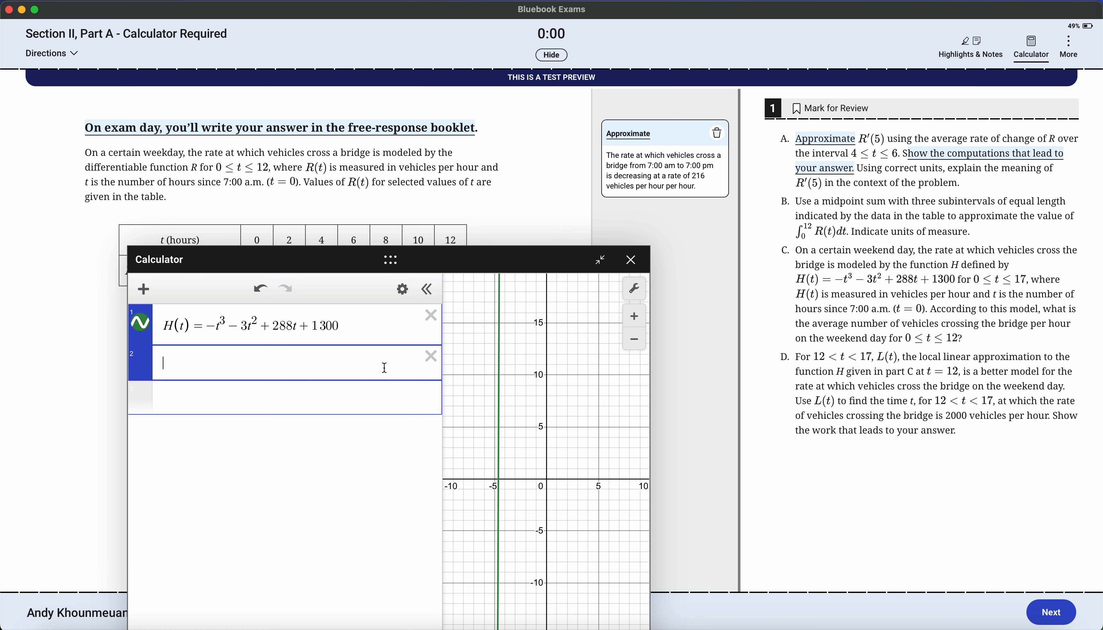
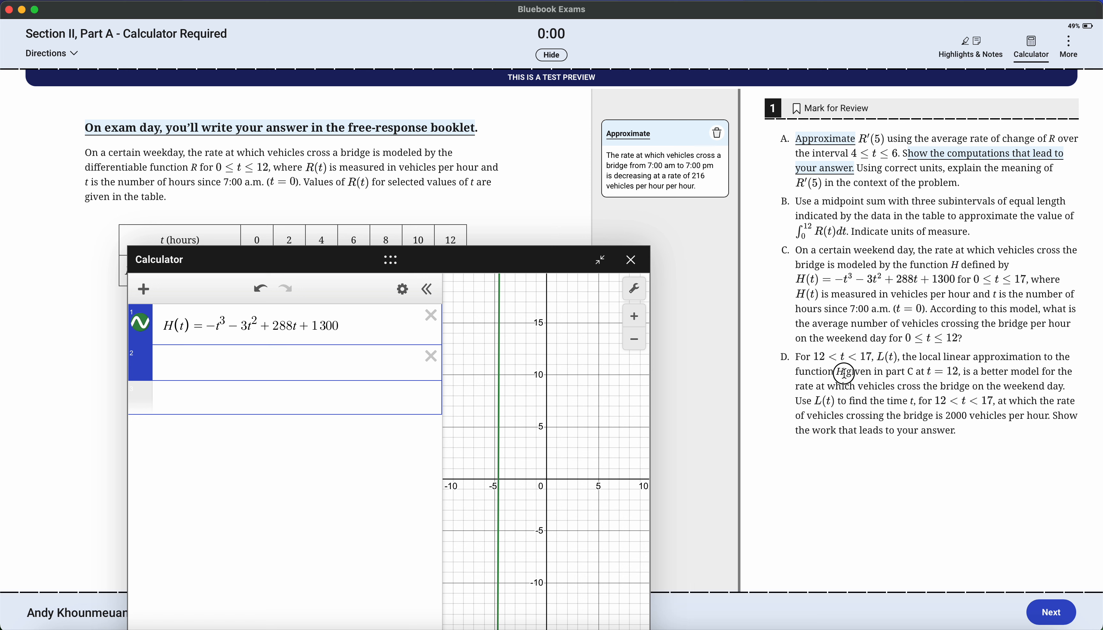
Step: Evaluate H(12) and H'(12) as the second and third expressions for part D
double_click(839, 373)
left_click(801, 283)
left_click(326, 360)
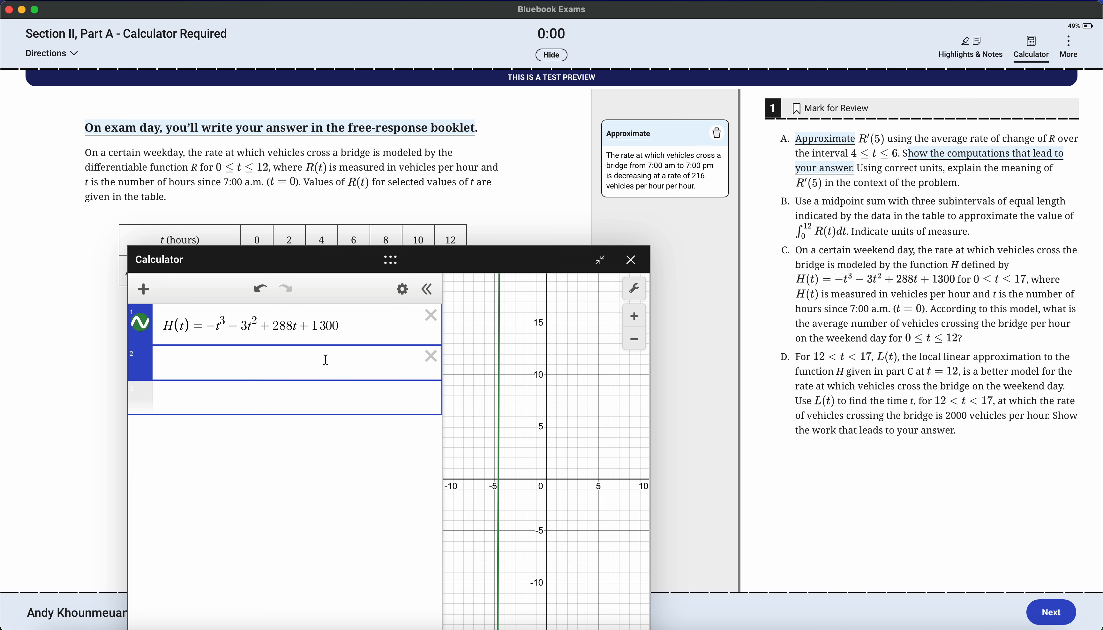
type("H(12)")
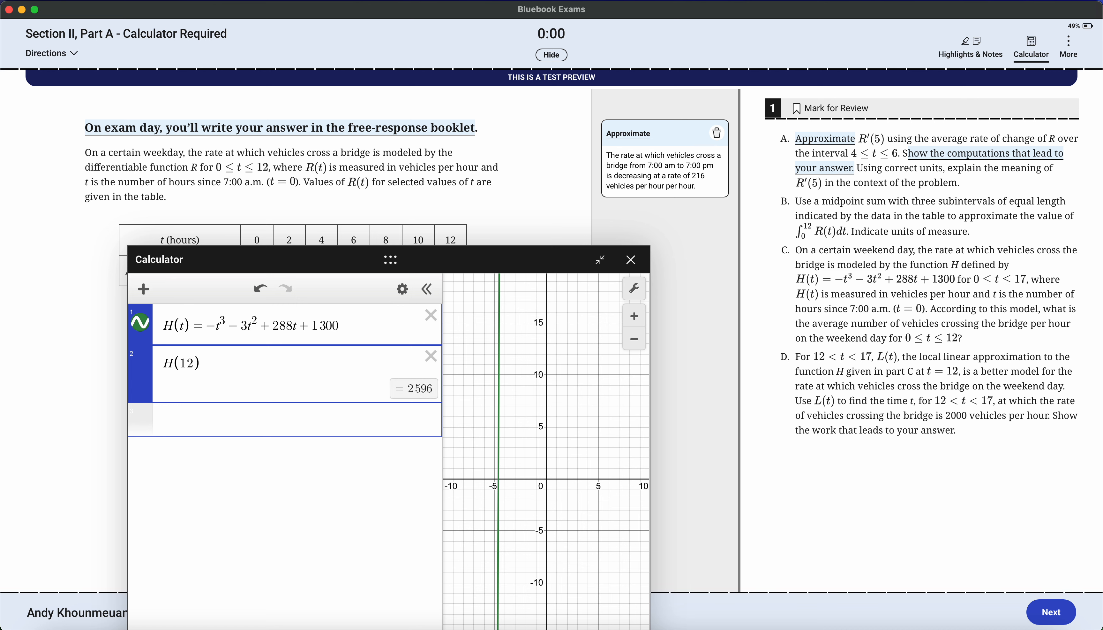
key("Return")
type("H'(12)")
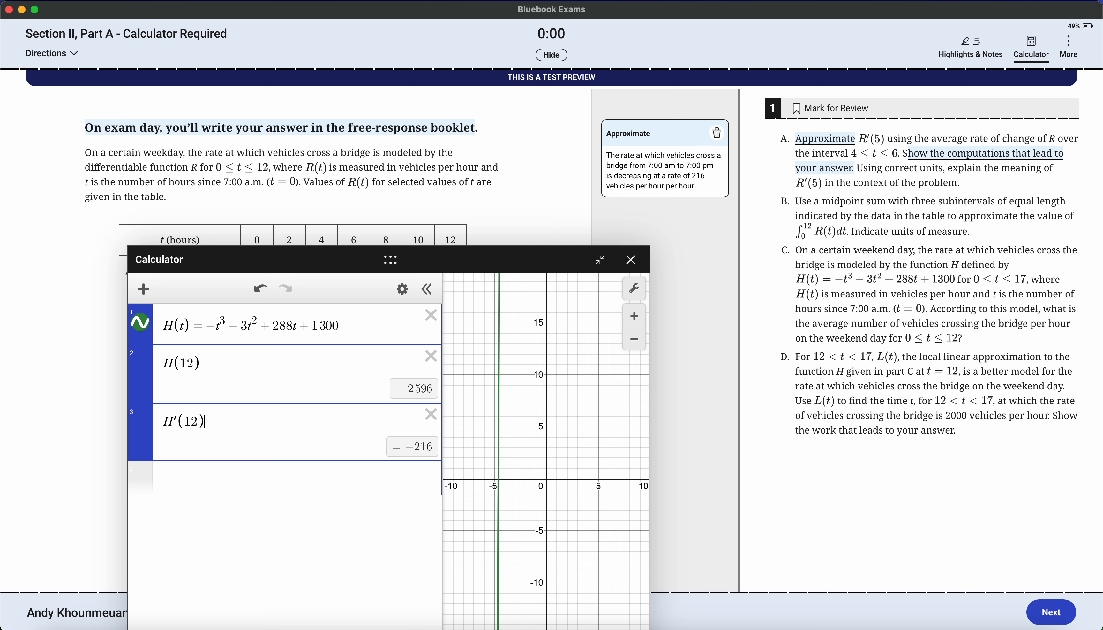
Step: Add the tangent-line equation L − 2596 = −216(t − 12) as the fourth expression
key("Return")
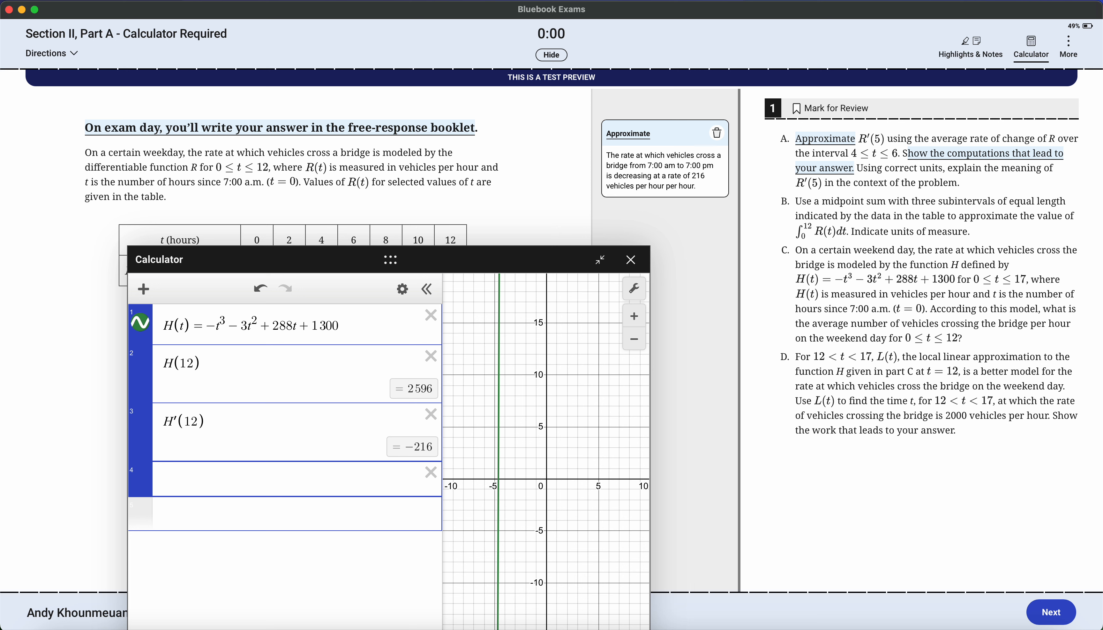
type("L-2")
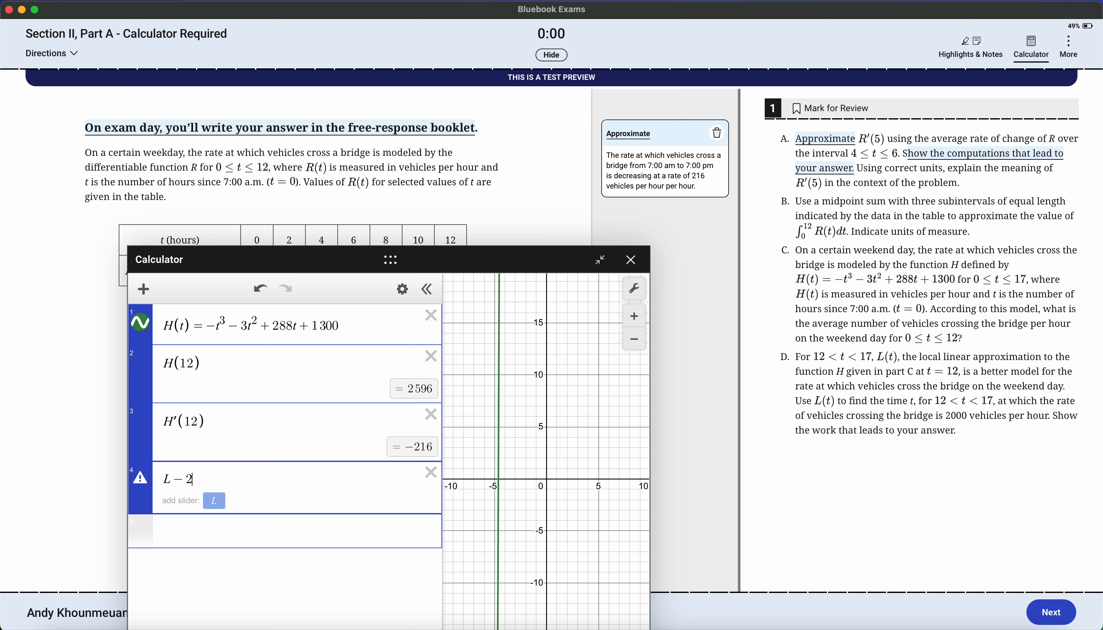
type("596")
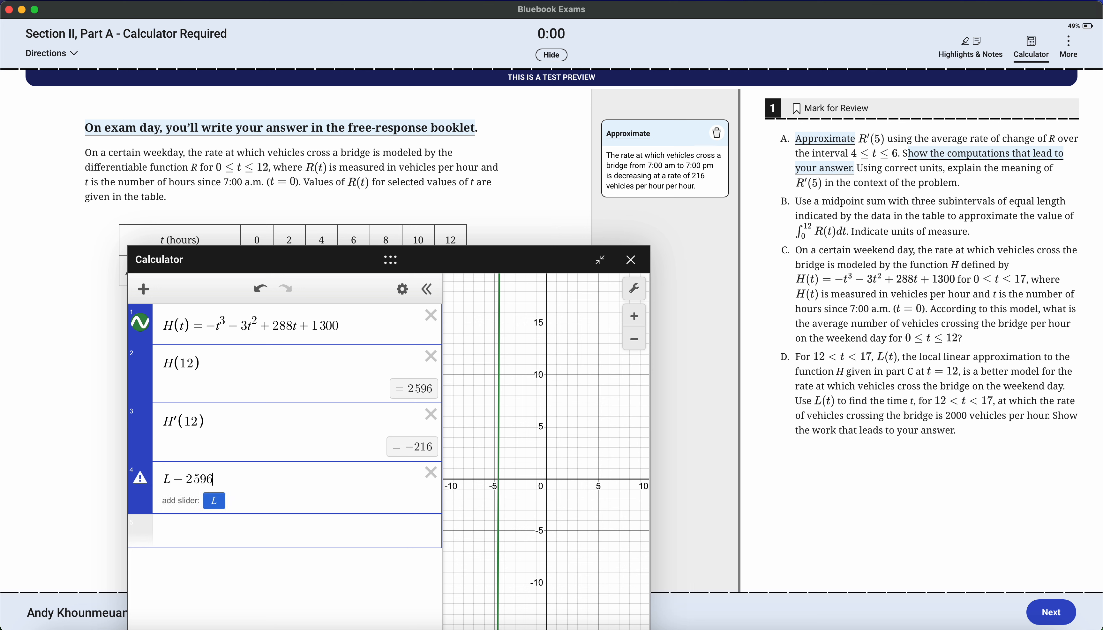
type("=-216(t-12")
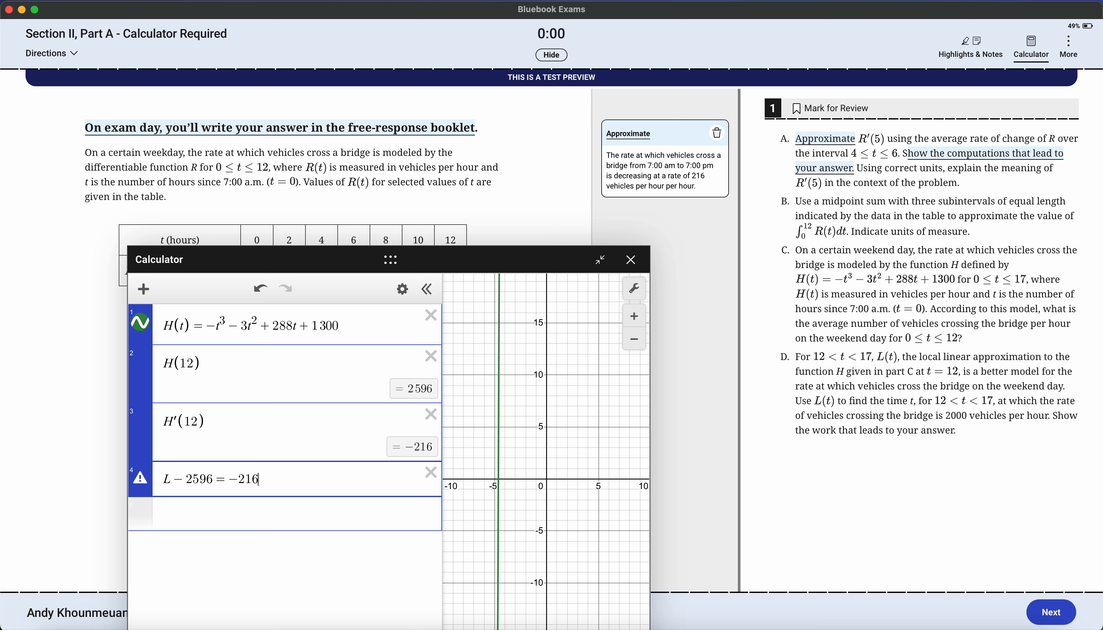
type(")")
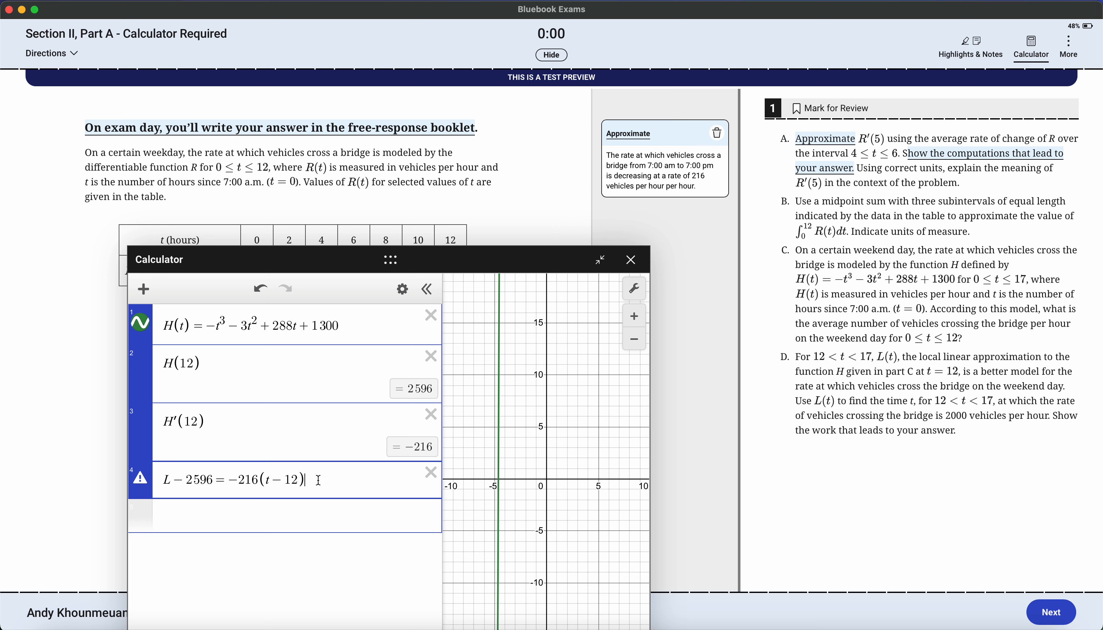
Step: Review the fourth expression against the H(12) and H'(12) values and the units of H(t) in part C
left_click_drag(340, 476, 158, 481)
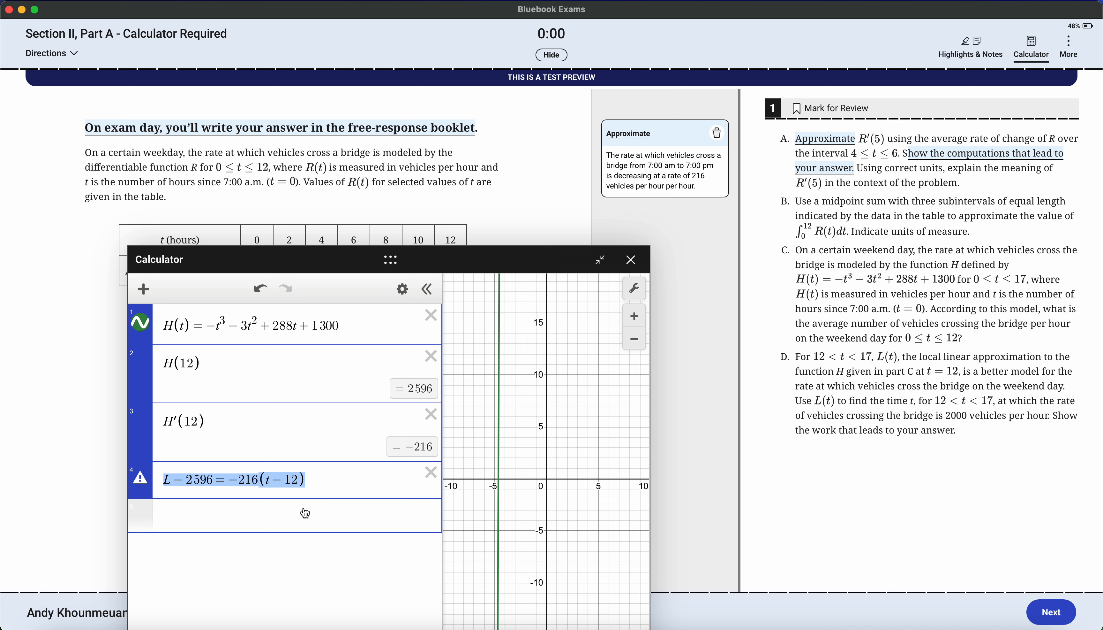
left_click(336, 480)
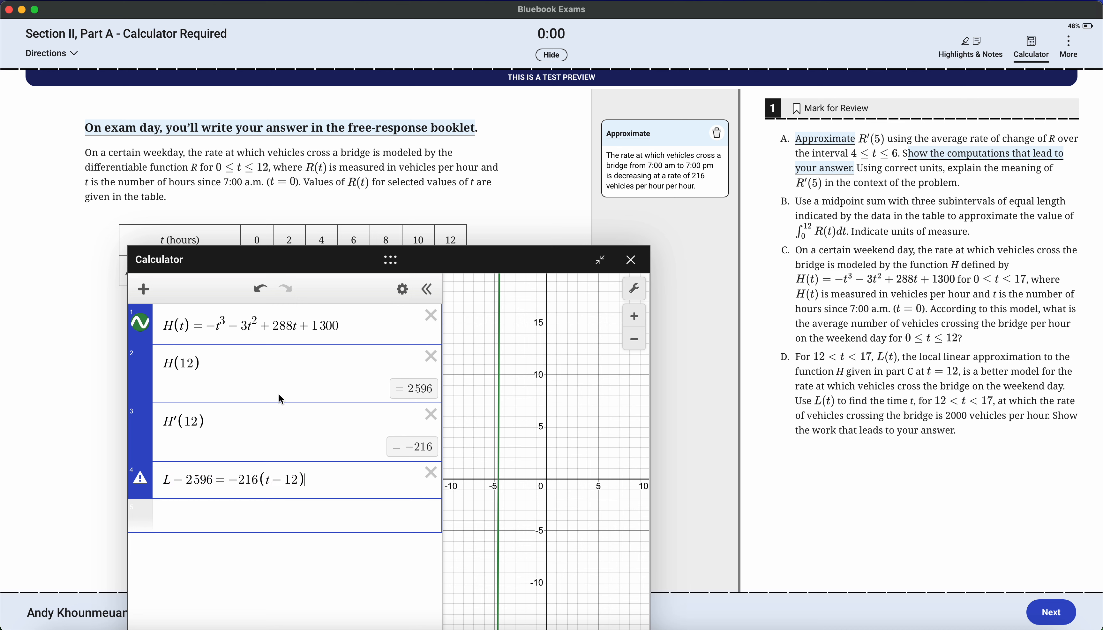
left_click(254, 365)
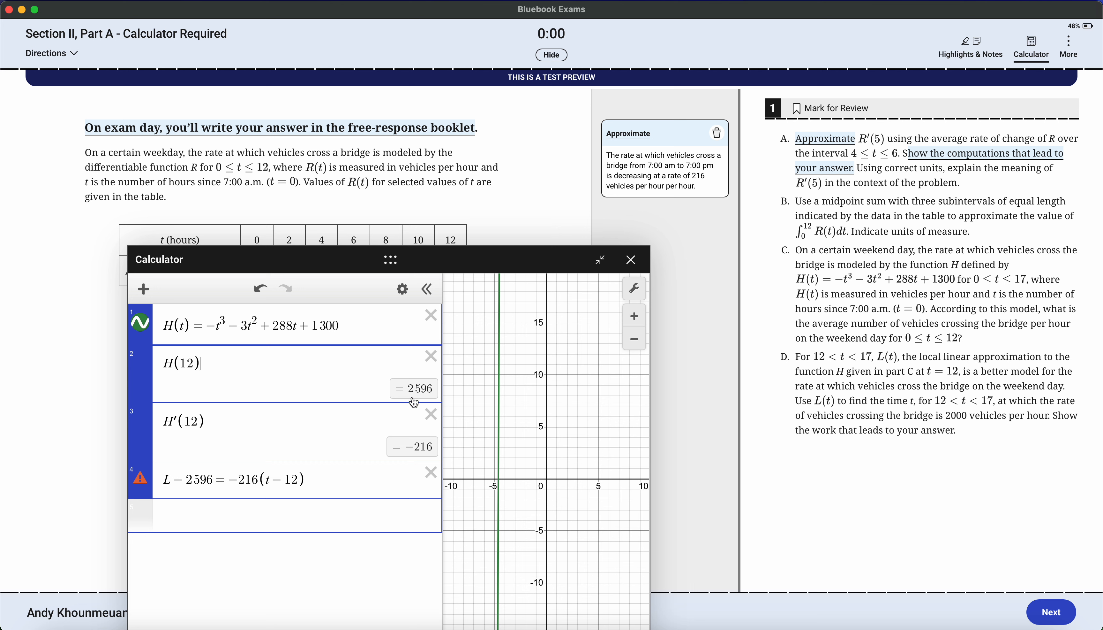
left_click(344, 419)
double_click(416, 449)
left_click(375, 476)
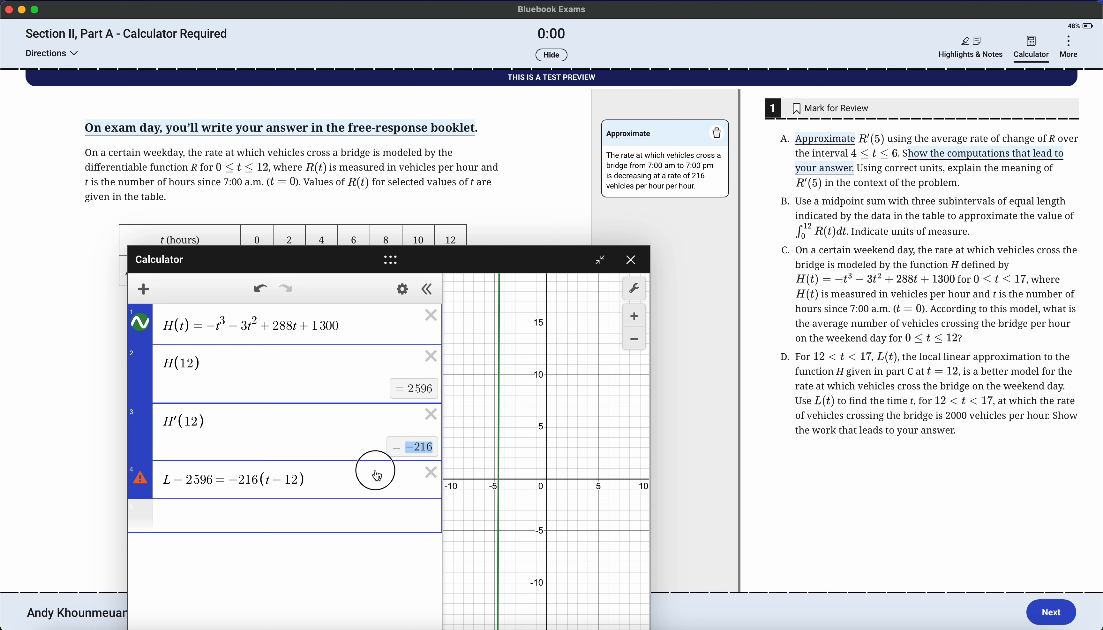
left_click_drag(327, 477, 183, 496)
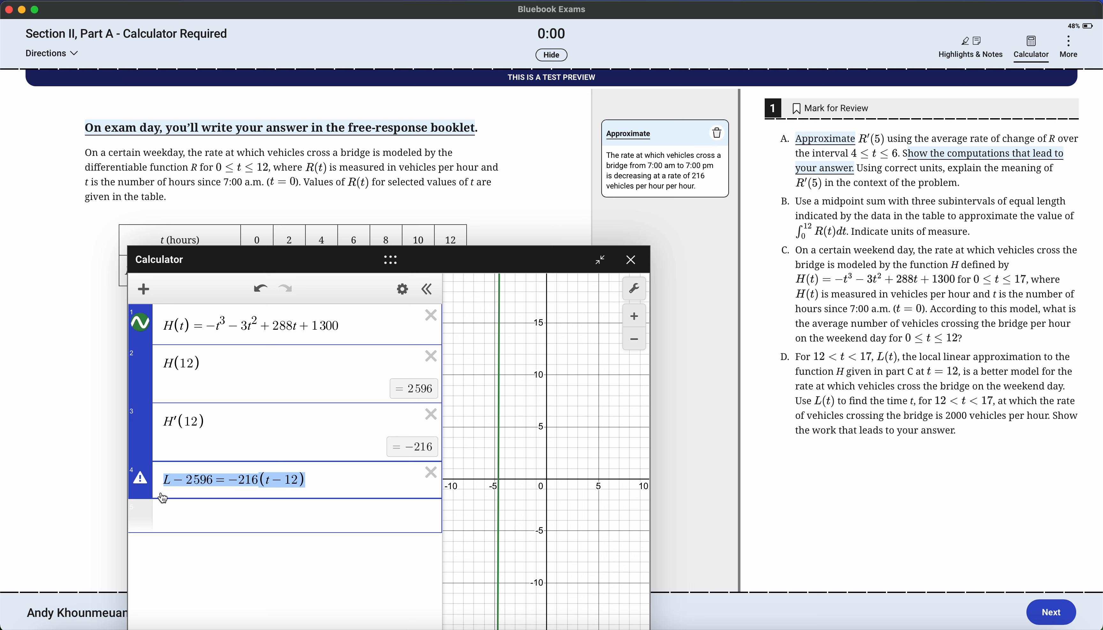
left_click(191, 515)
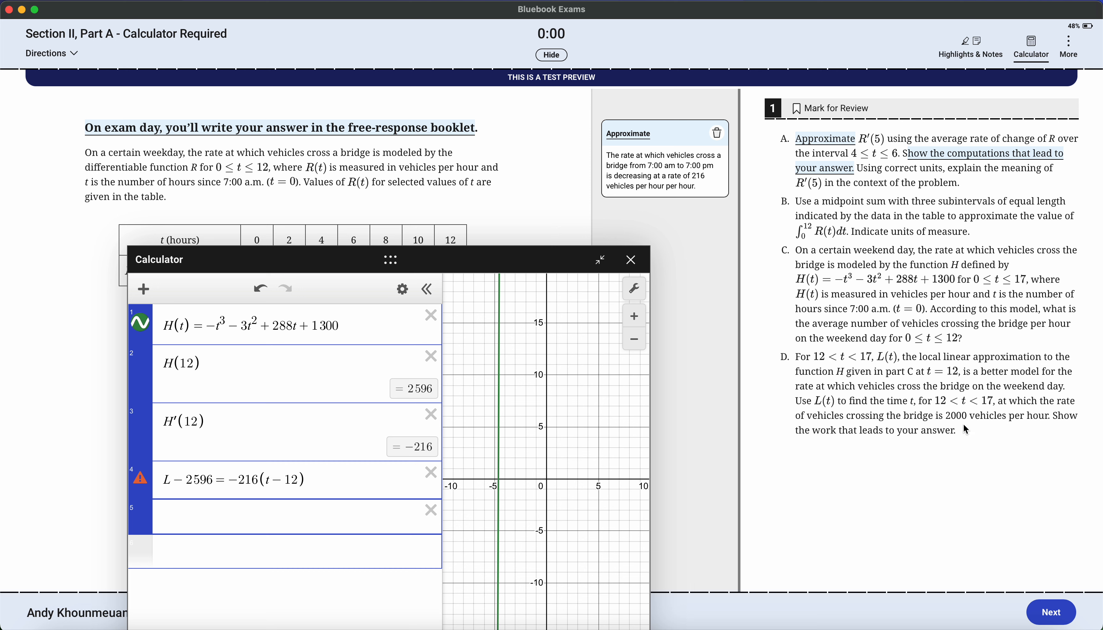
left_click(337, 481)
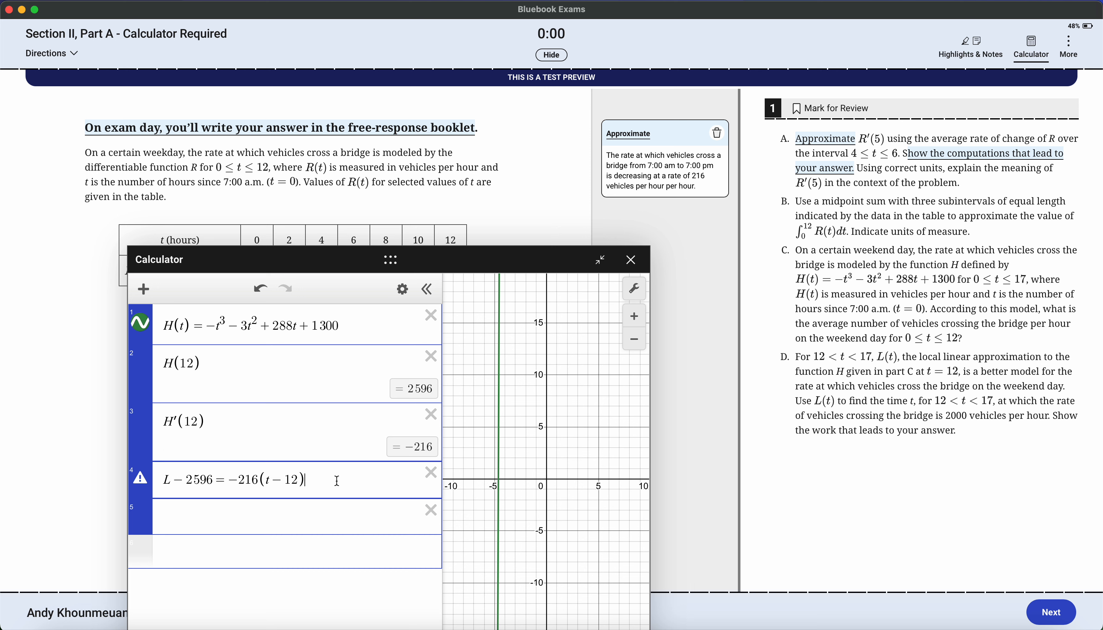
left_click_drag(338, 480, 161, 478)
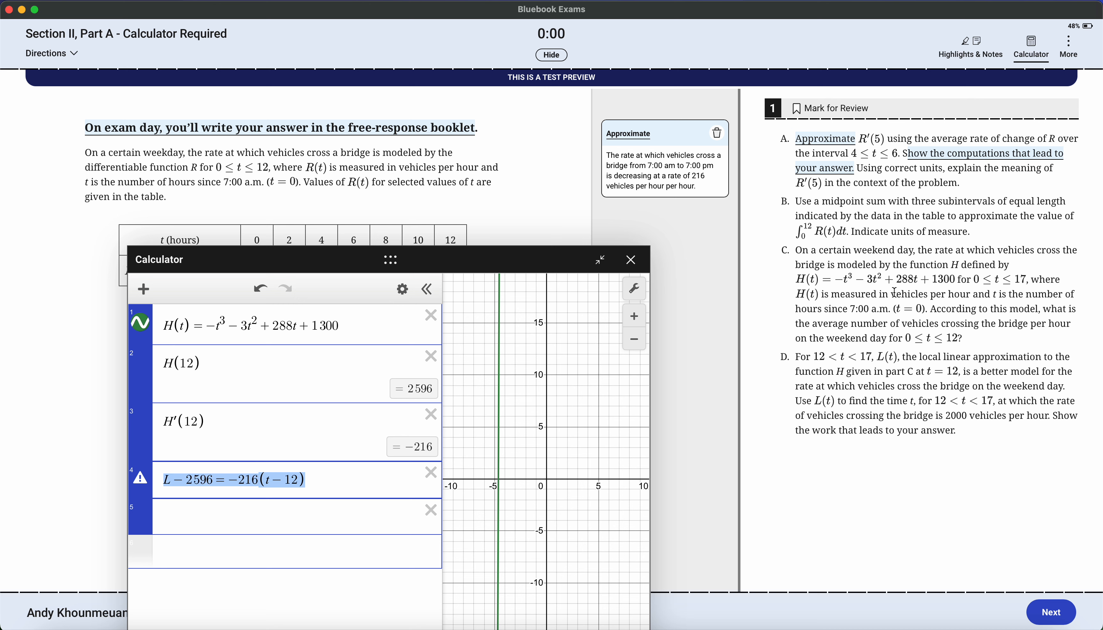
left_click_drag(894, 292, 972, 294)
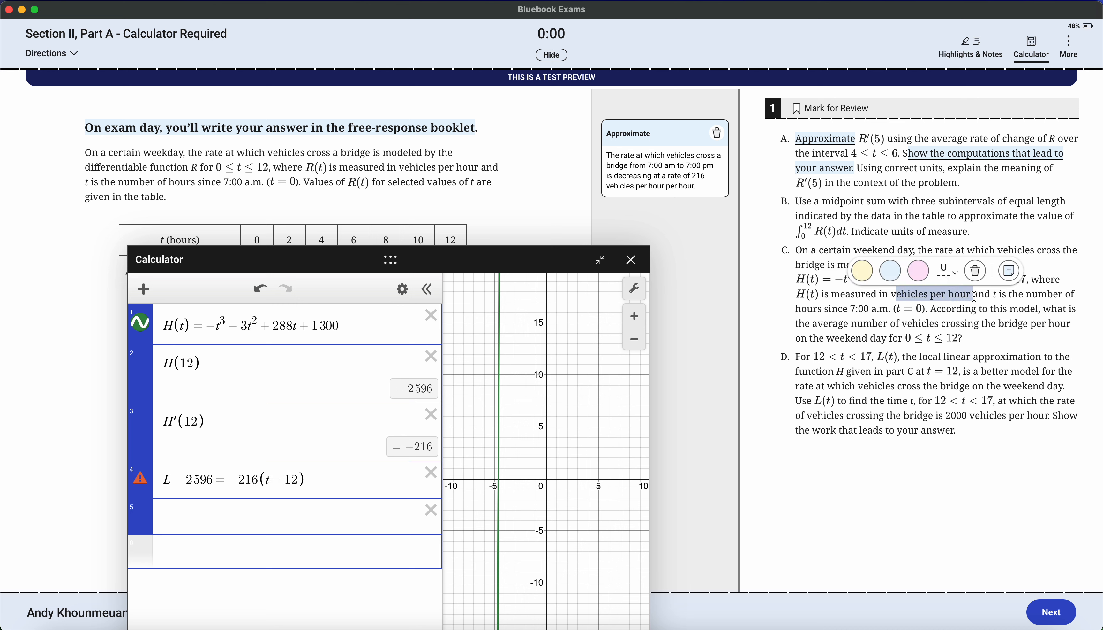
left_click(973, 321)
Step: Enter the equation 2000 − 2596 = −216(x − 12) as the fifth expression, using x in place of t
left_click(246, 524)
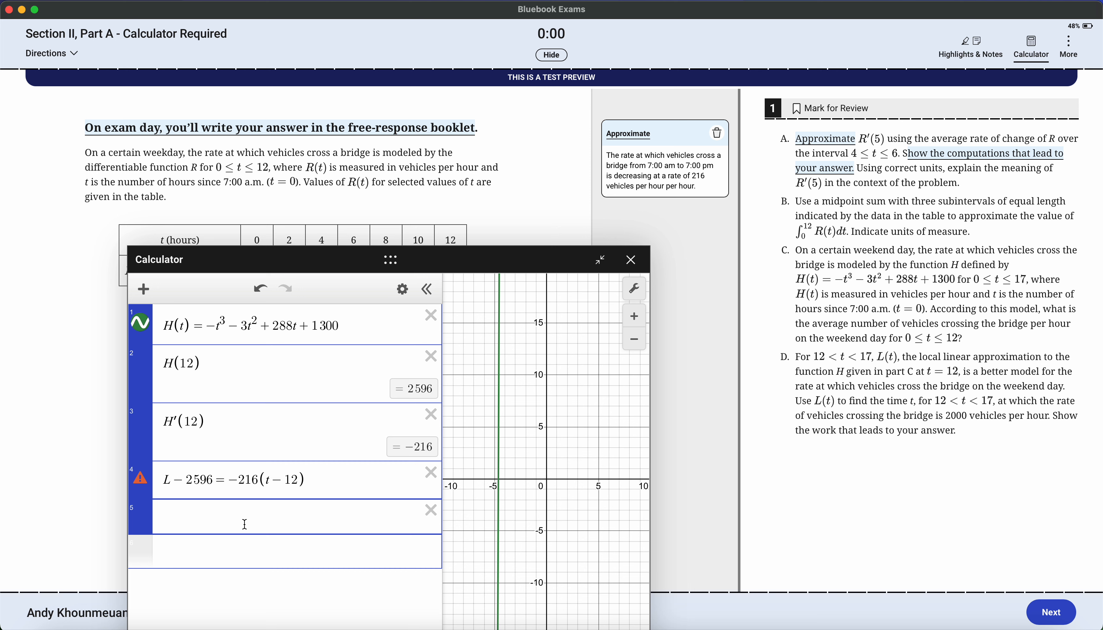
type("2000-2596")
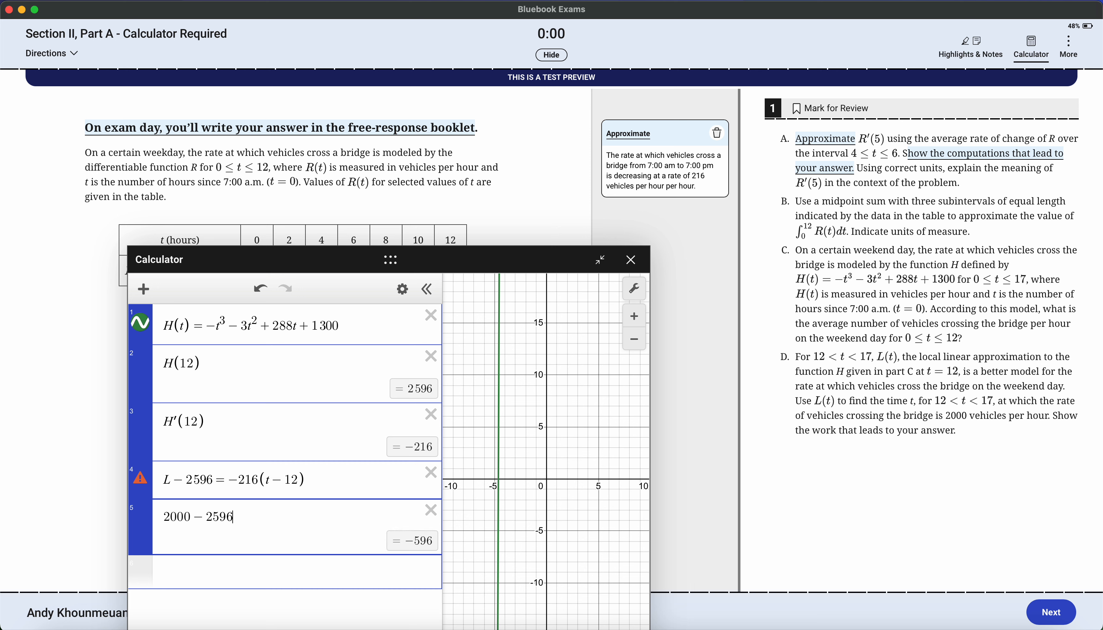
type("=-216")
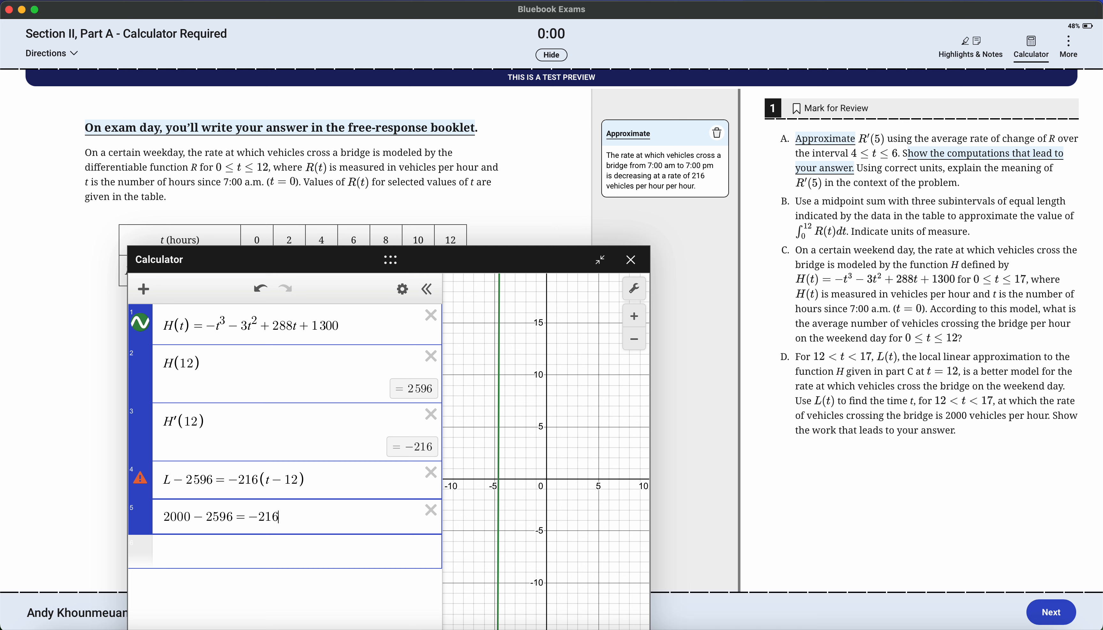
type("(t-12)")
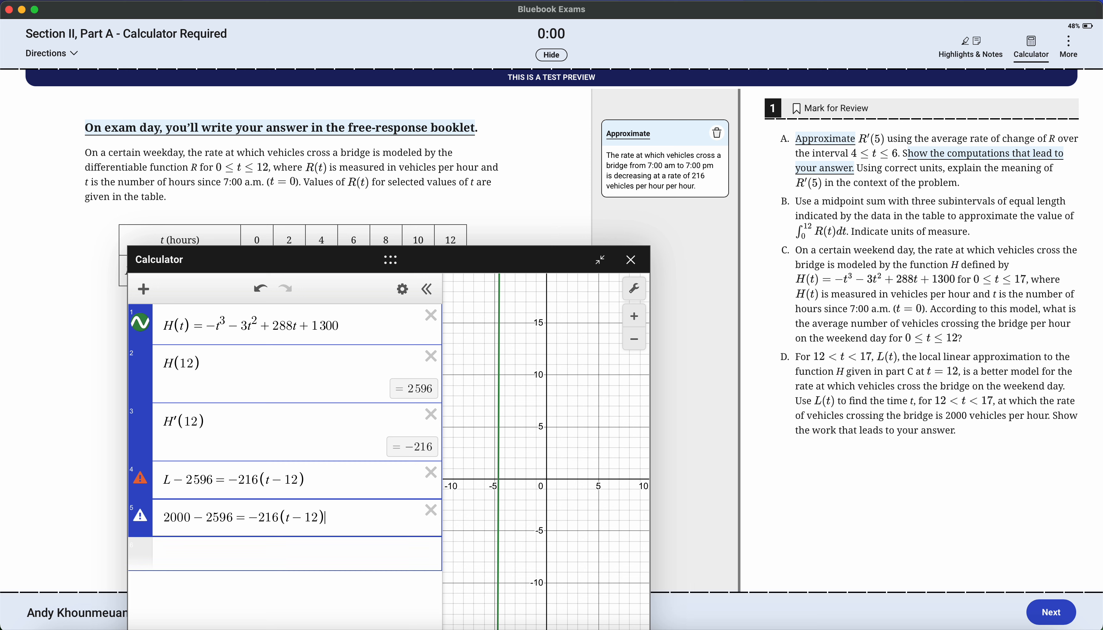
key("Left")
key("BackSpace")
type("x")
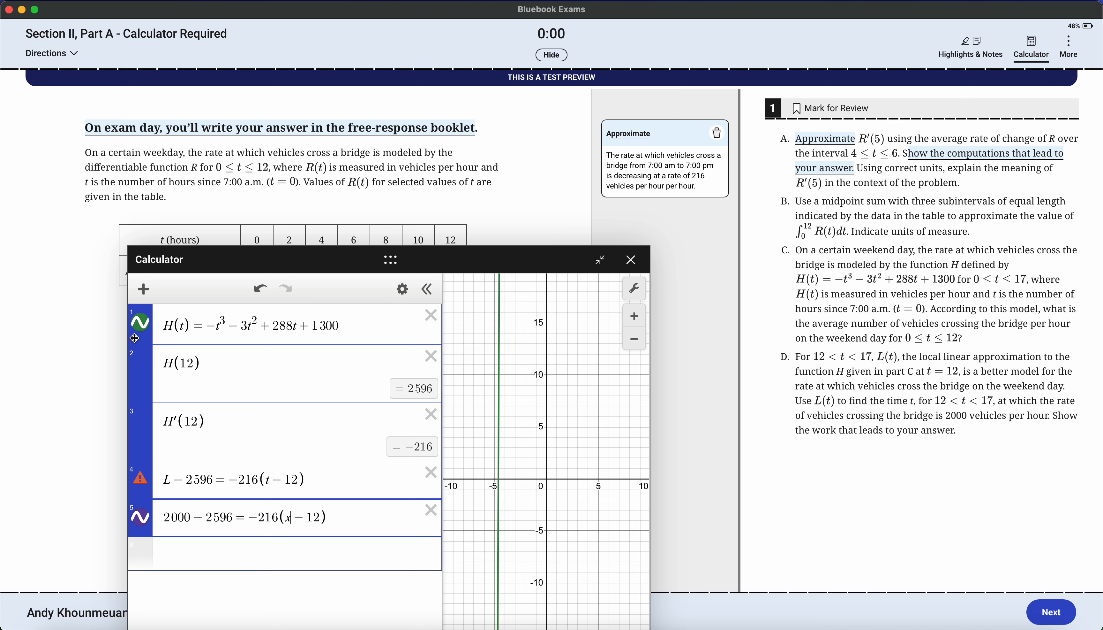
Step: Hide the H(t) graph and show the coordinates where the fifth expression's vertical line crosses the x-axis
left_click(140, 323)
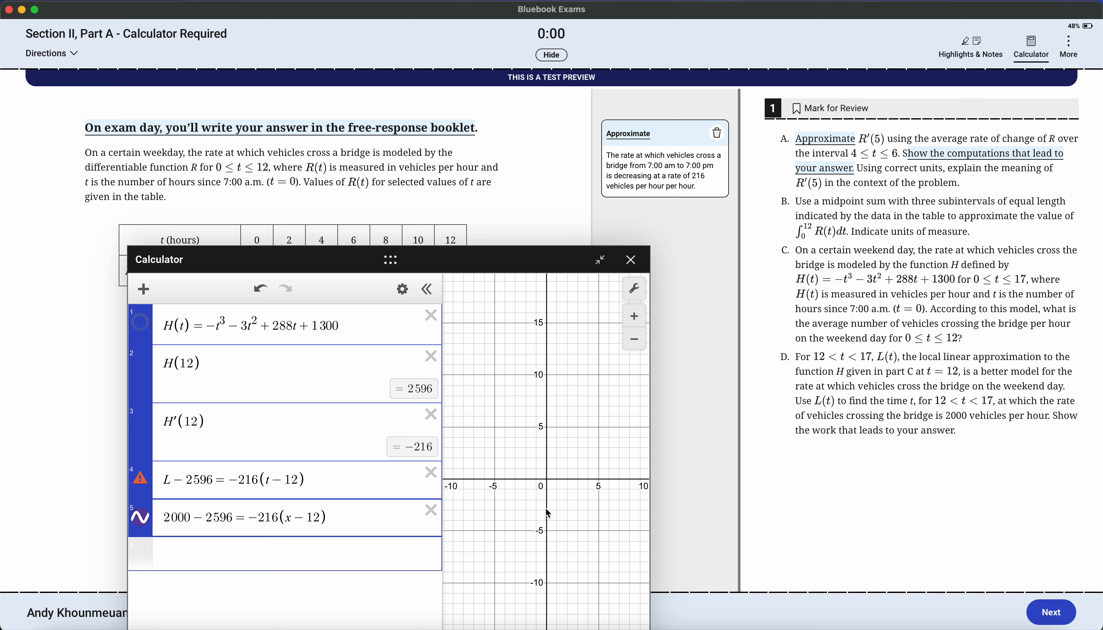
scroll(544, 500, "down", 4)
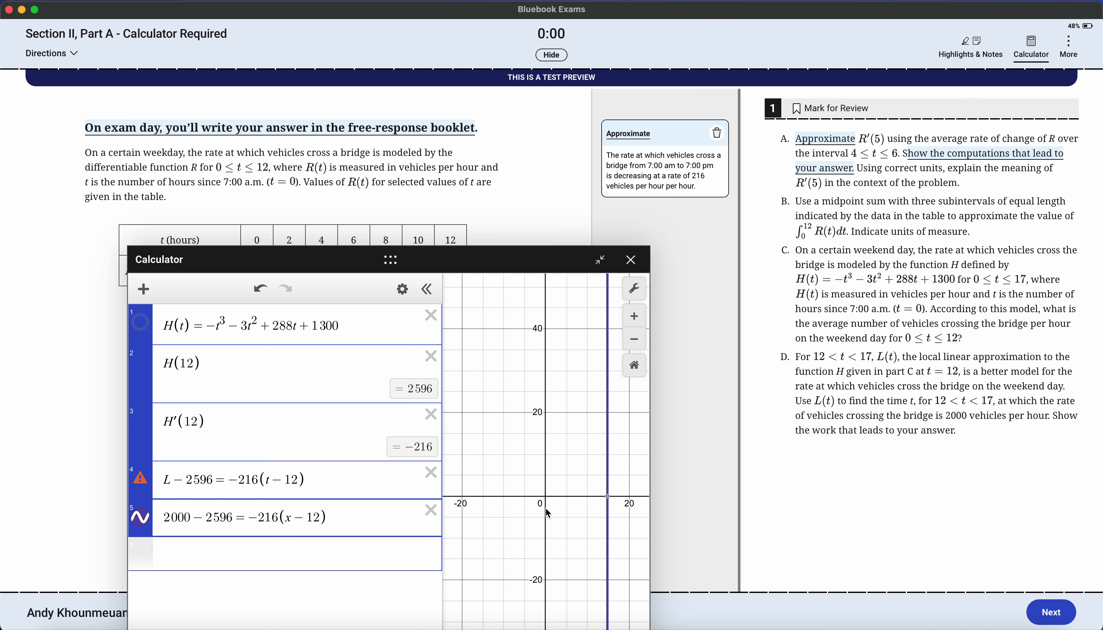
left_click(598, 499)
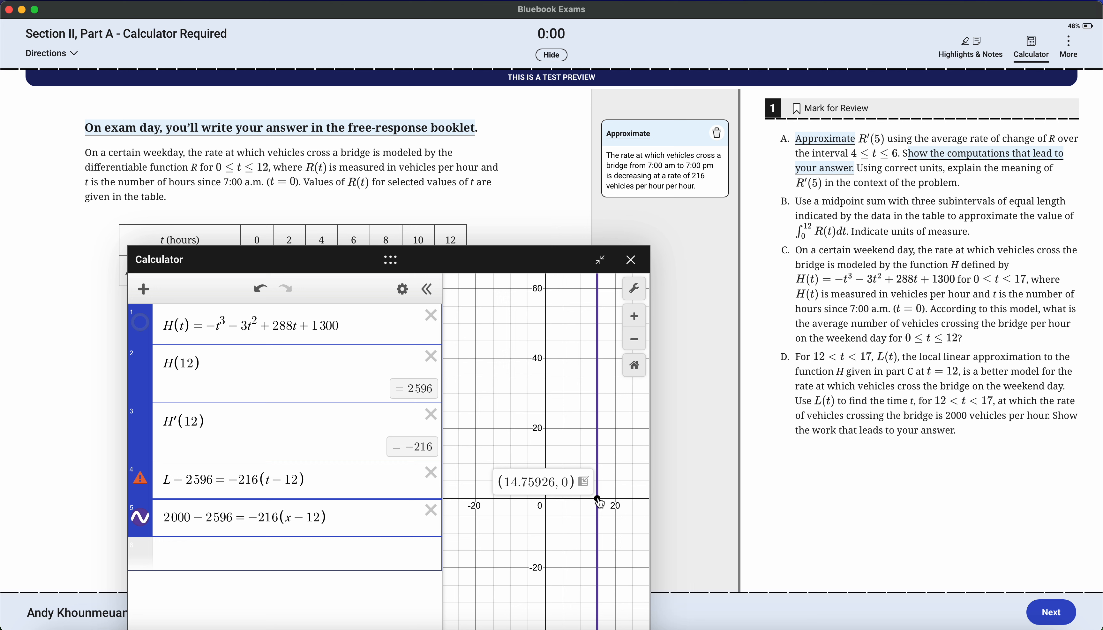
Step: Rewrite the fourth expression as y − 2596 = −216(x − 12) and replace the fifth expression with y = 2000
left_click(194, 516)
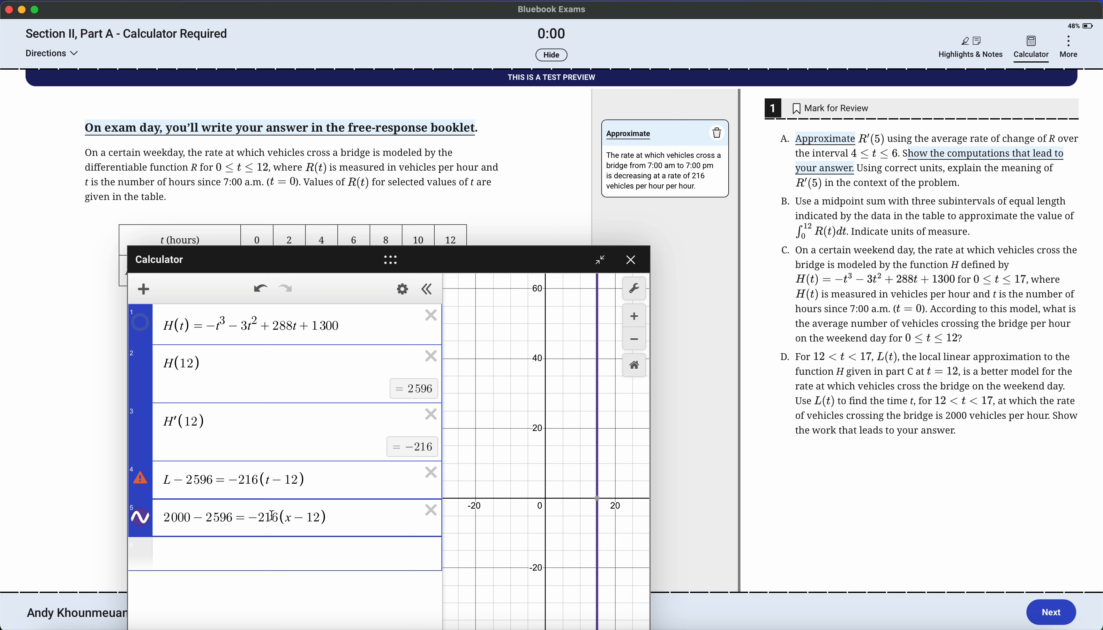
left_click(430, 510)
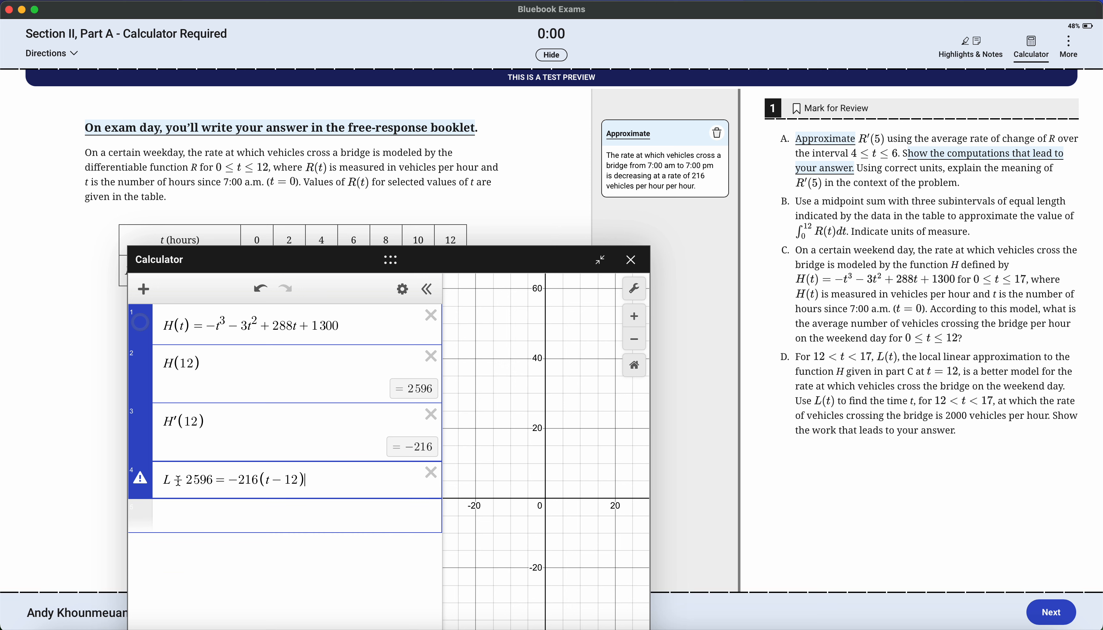
left_click_drag(174, 478, 156, 483)
type("y")
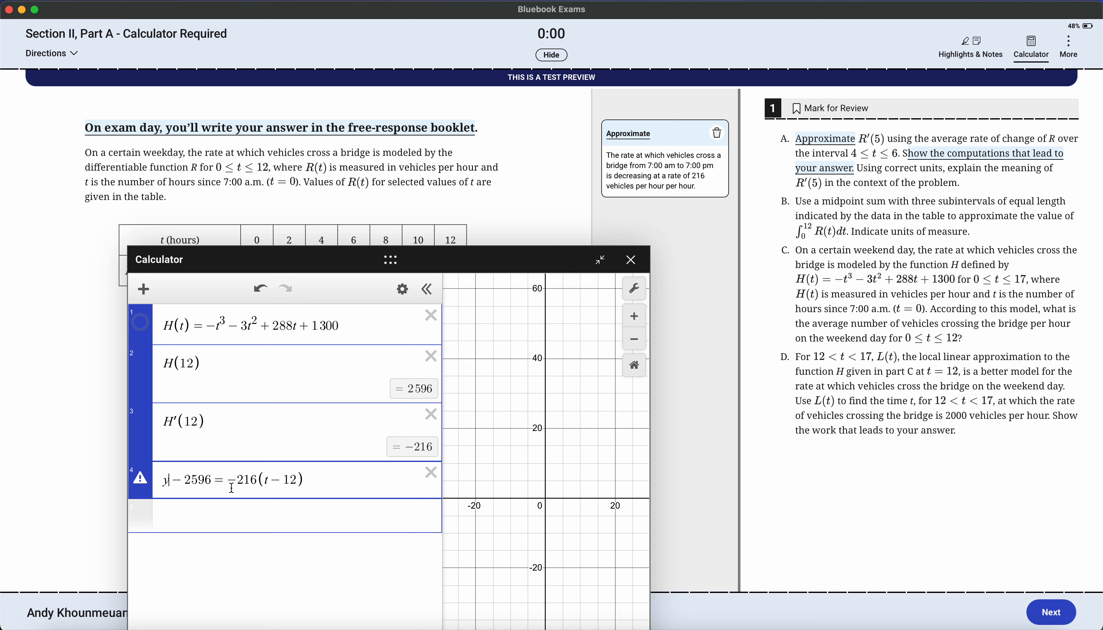
left_click(274, 482)
key("BackSpace")
type("x")
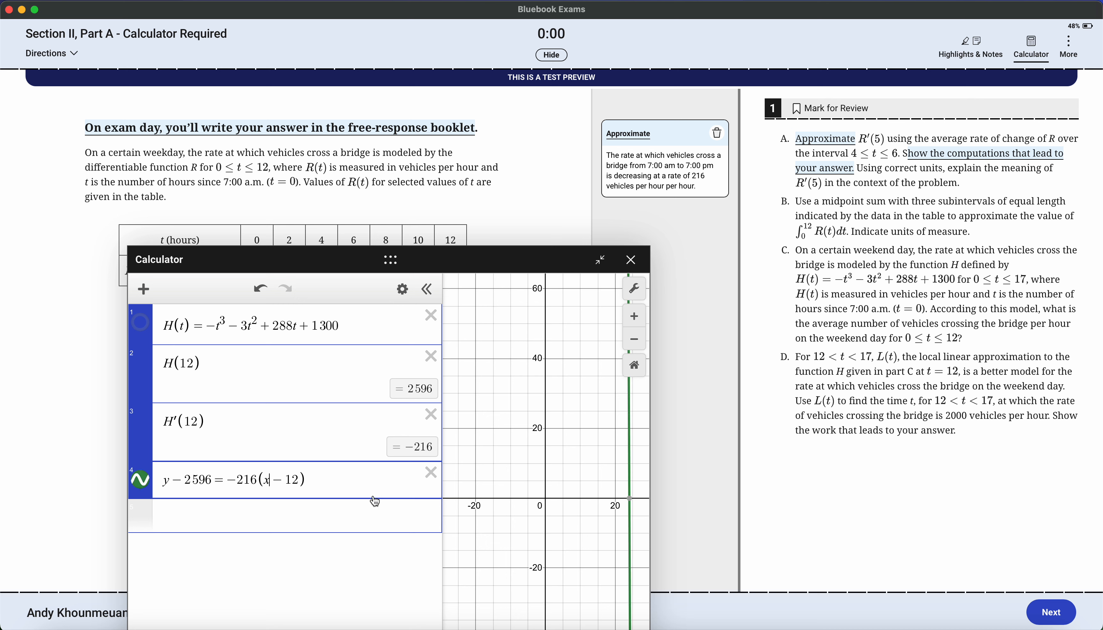
left_click(359, 511)
type("y=2000")
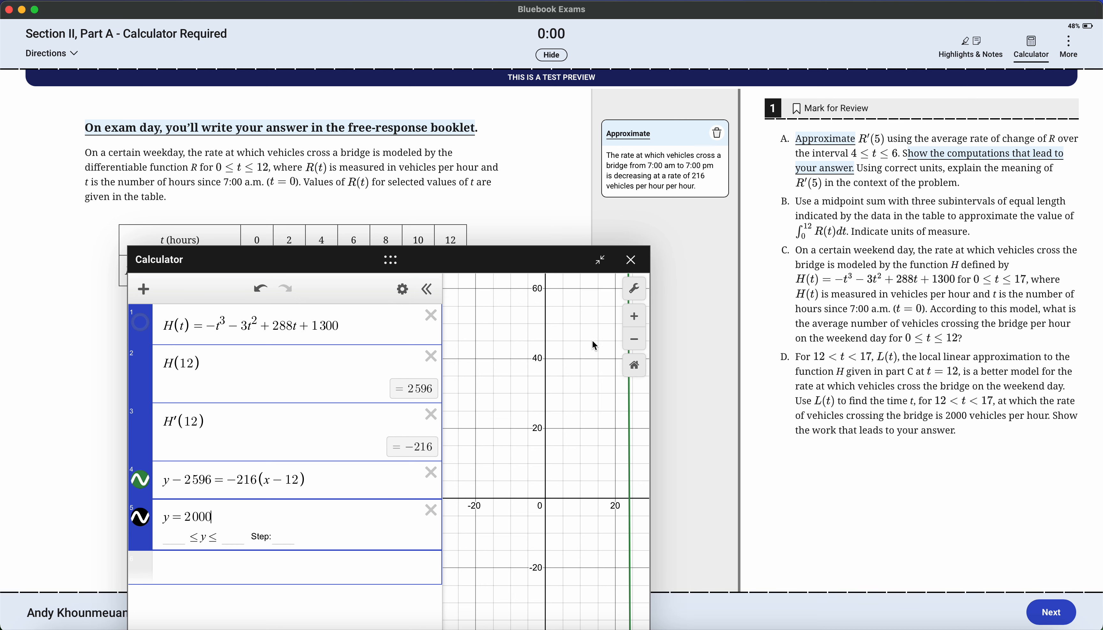
Step: Move the calculator up over the data table and set the graph's x-axis range from 12 to 17
left_click(643, 297)
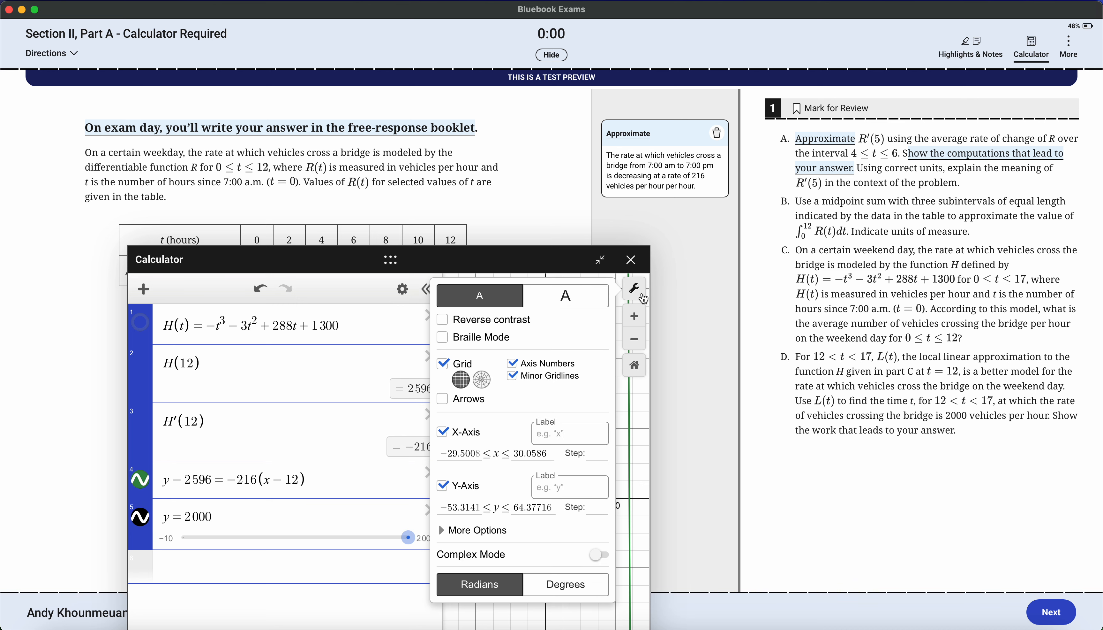
left_click(465, 453)
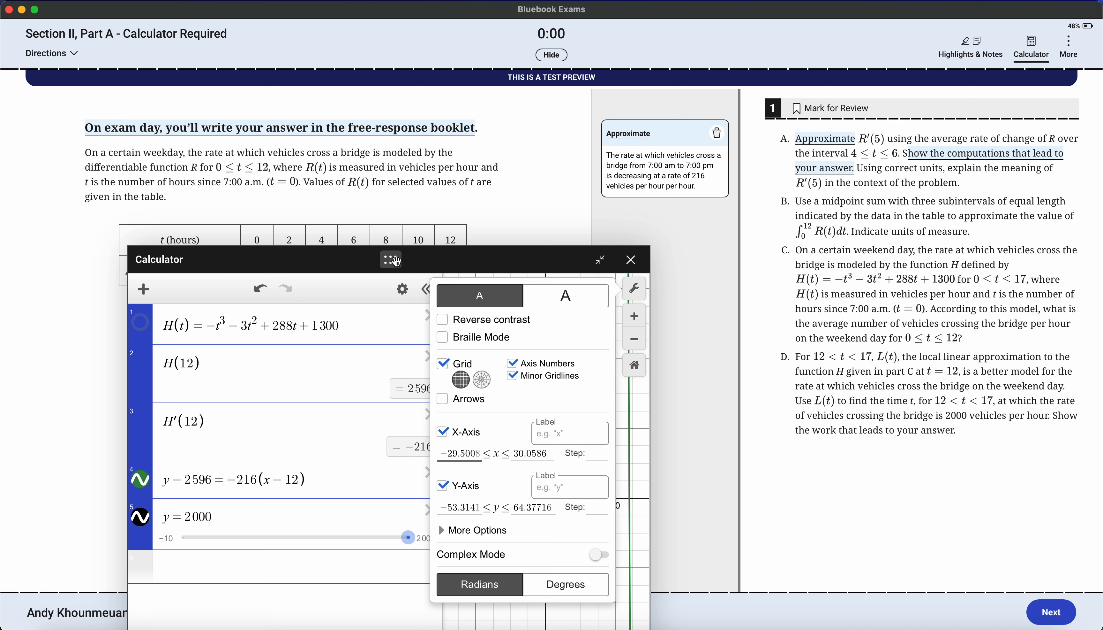
left_click_drag(391, 259, 357, 216)
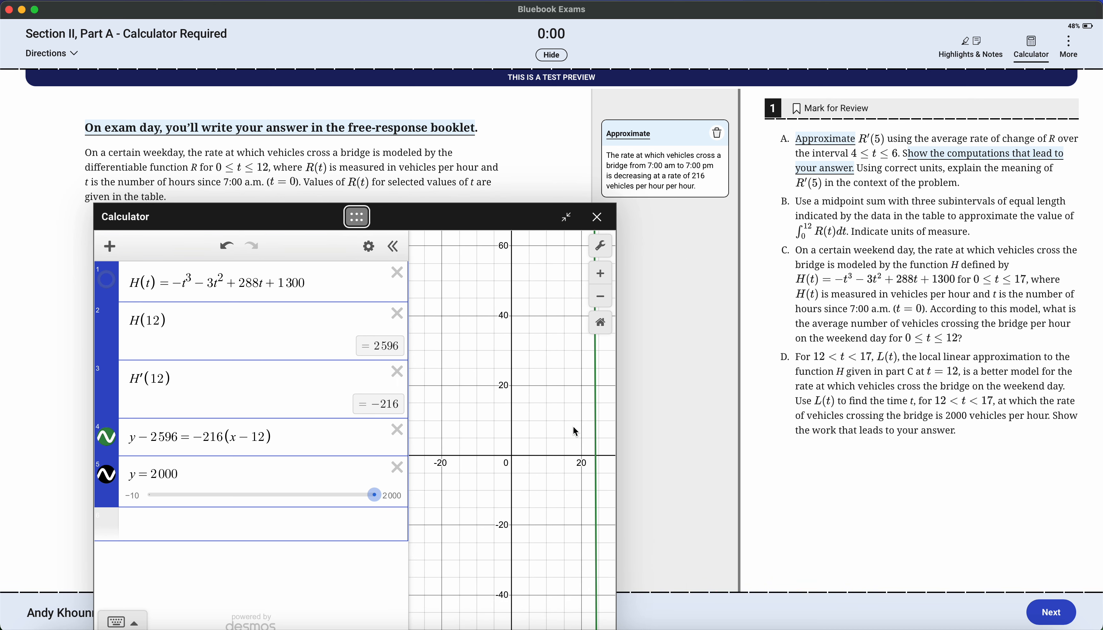
left_click(594, 257)
left_click(427, 411)
key("super+a")
type("12")
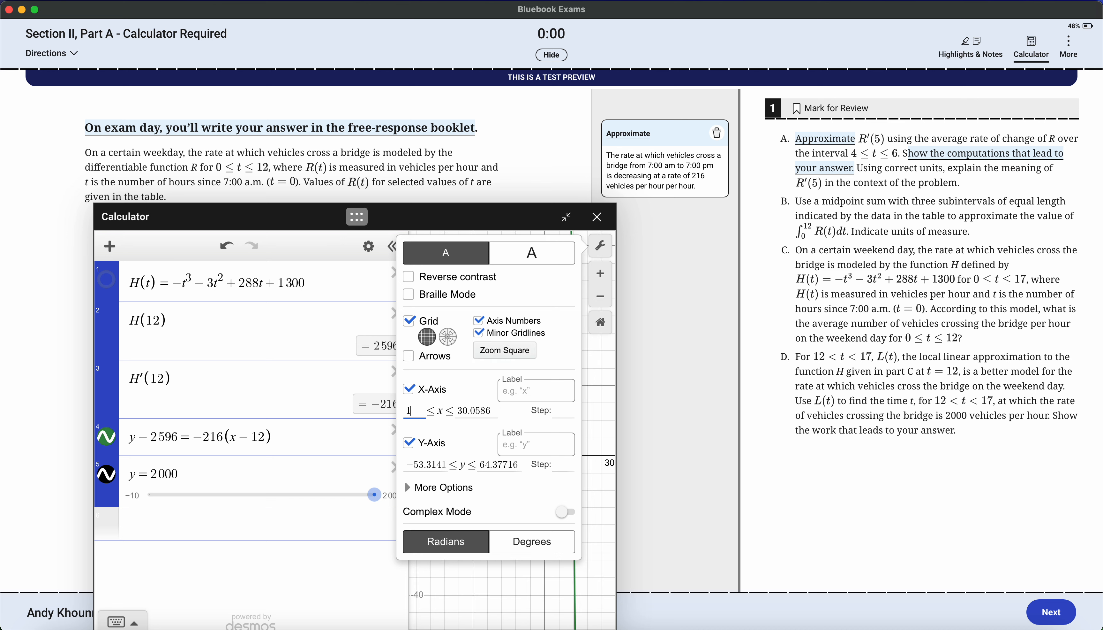
key("Tab")
type("17")
Step: Set the graph's y-axis range from 1900 to 2100 and show the coordinates where the tangent line meets y = 2000
left_click(424, 464)
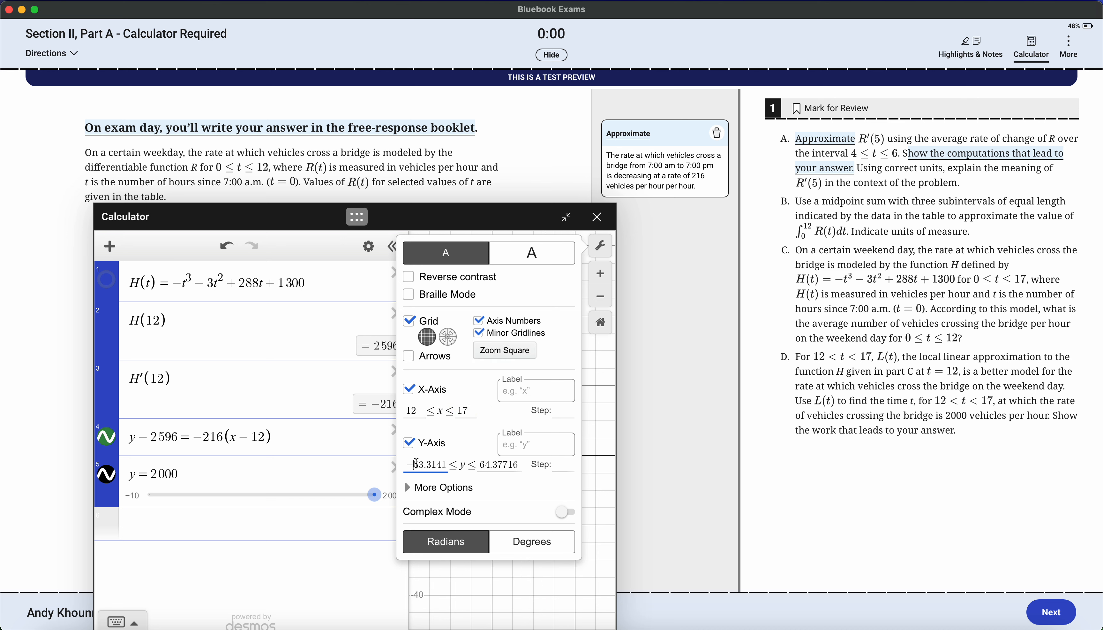
key("super+a")
type("1900")
key("Tab")
type("210")
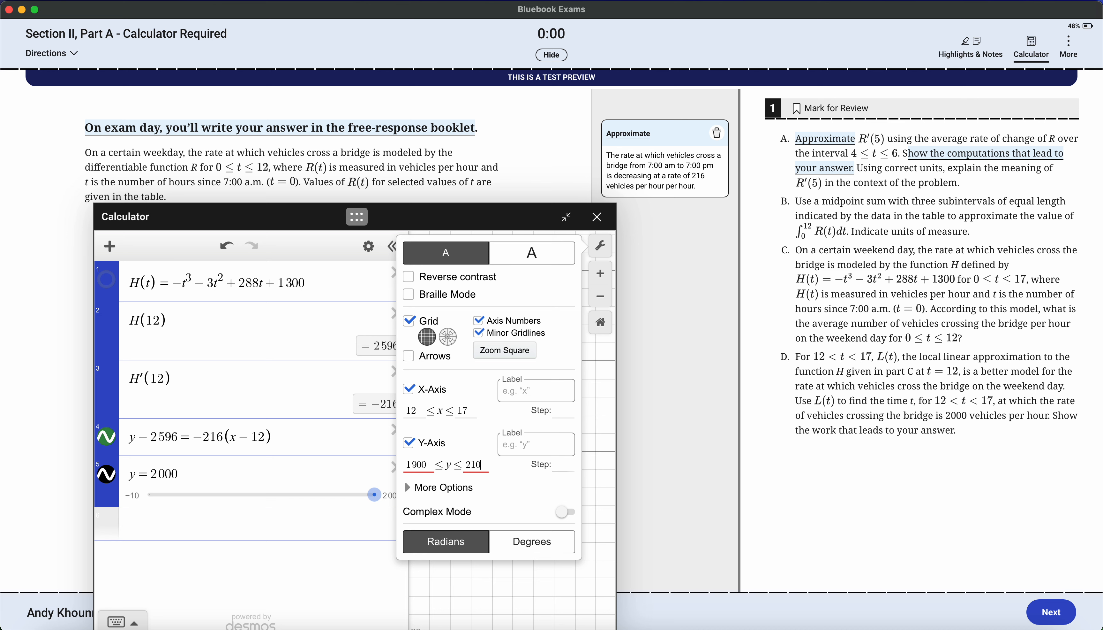
type("0")
left_click(603, 406)
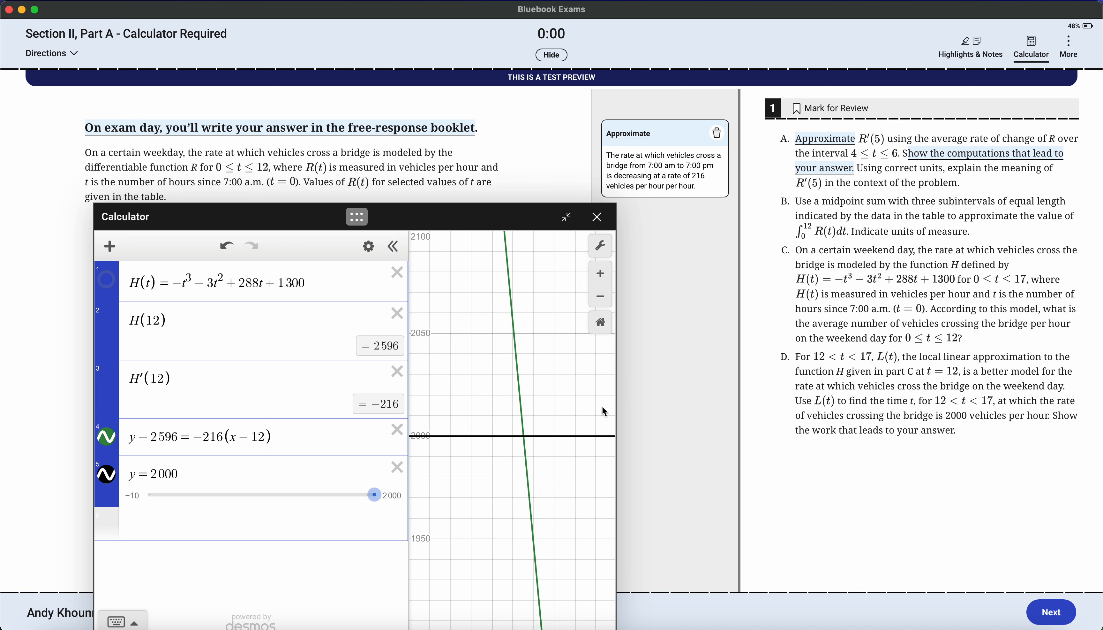
left_click(529, 439)
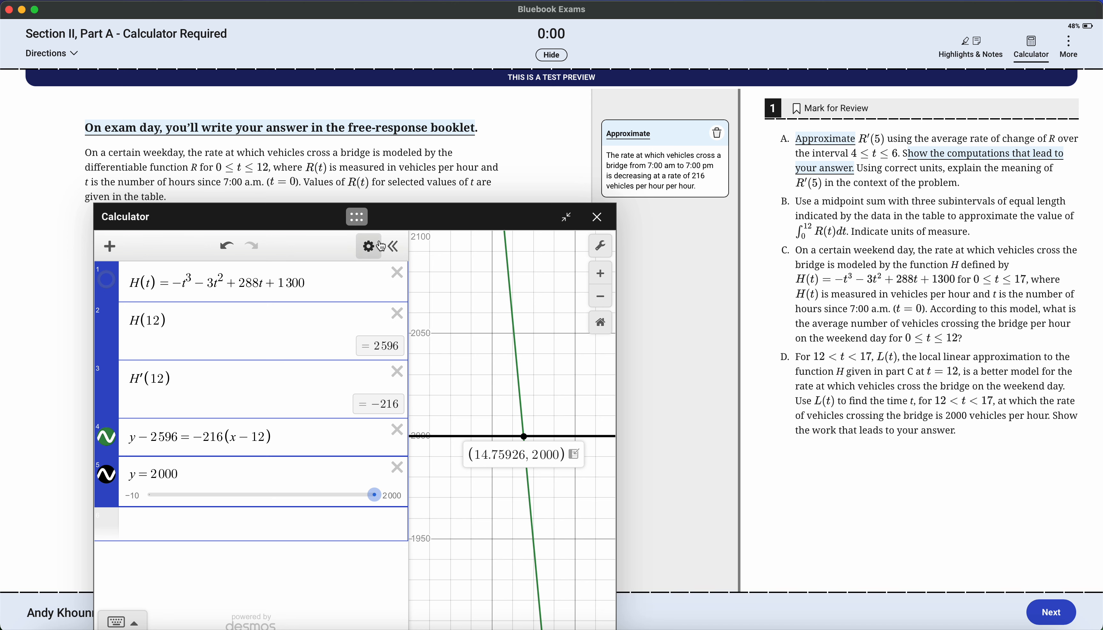
Step: Close the calculator and collapse the notes pane beside the bridge traffic passage
left_click_drag(366, 230, 365, 288)
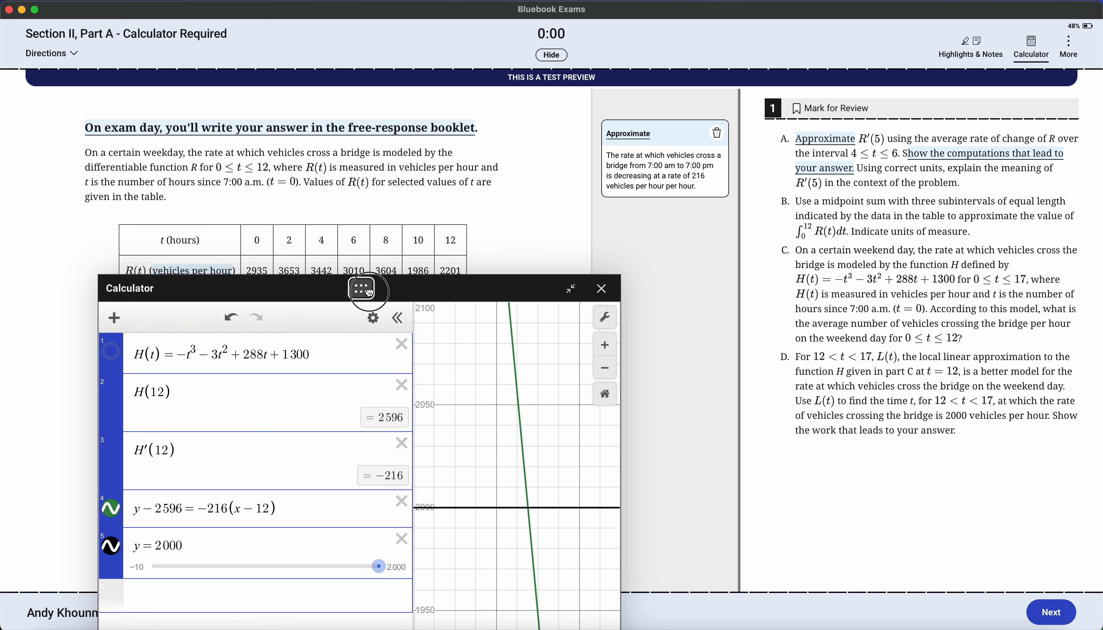
left_click(597, 289)
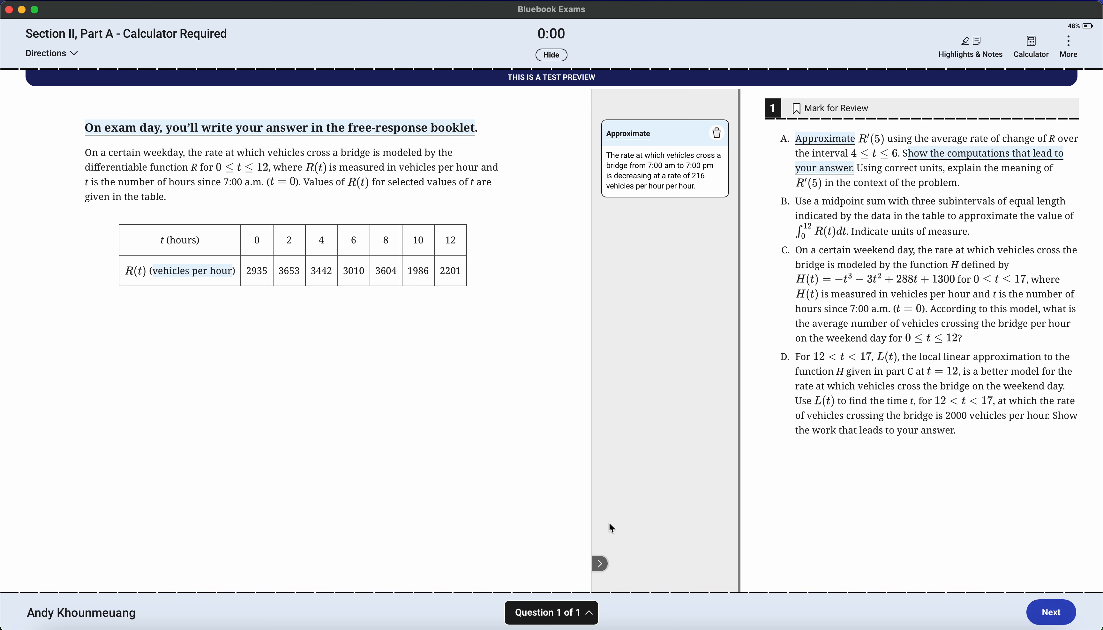
left_click(605, 566)
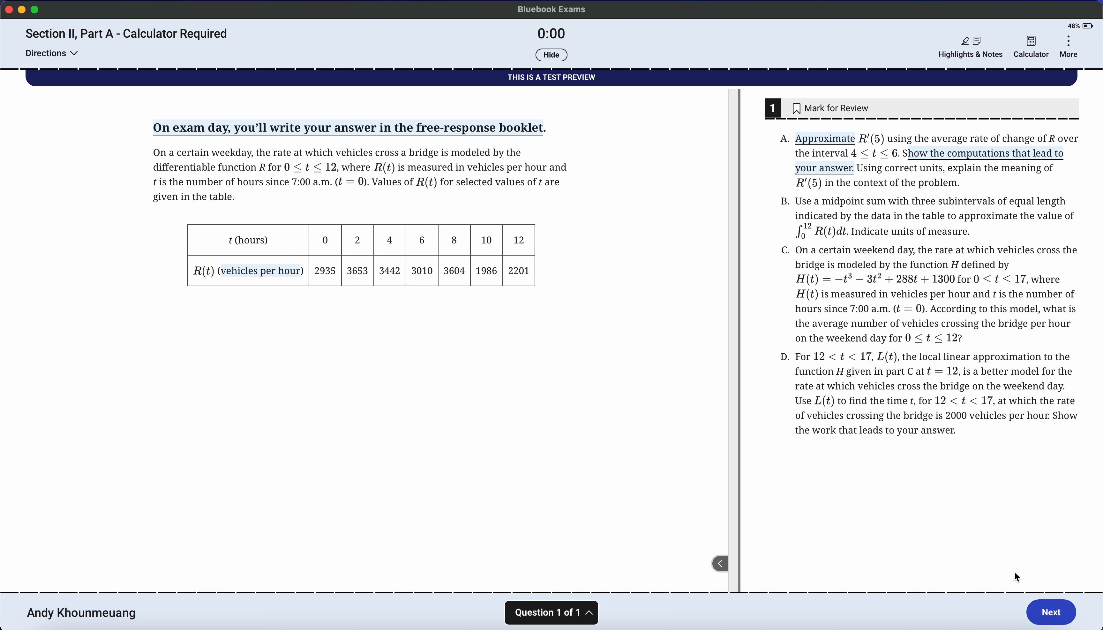
Step: Finish Section II, Part A past the Check Your Work page and end the practice break to open the Part B directions
left_click(1050, 613)
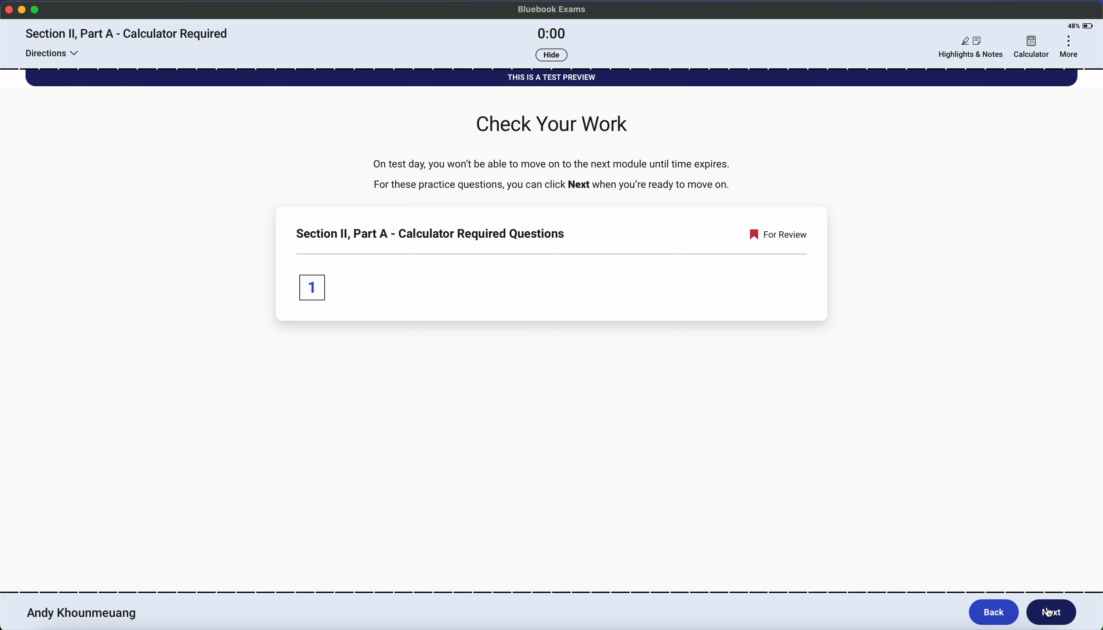
left_click(1051, 612)
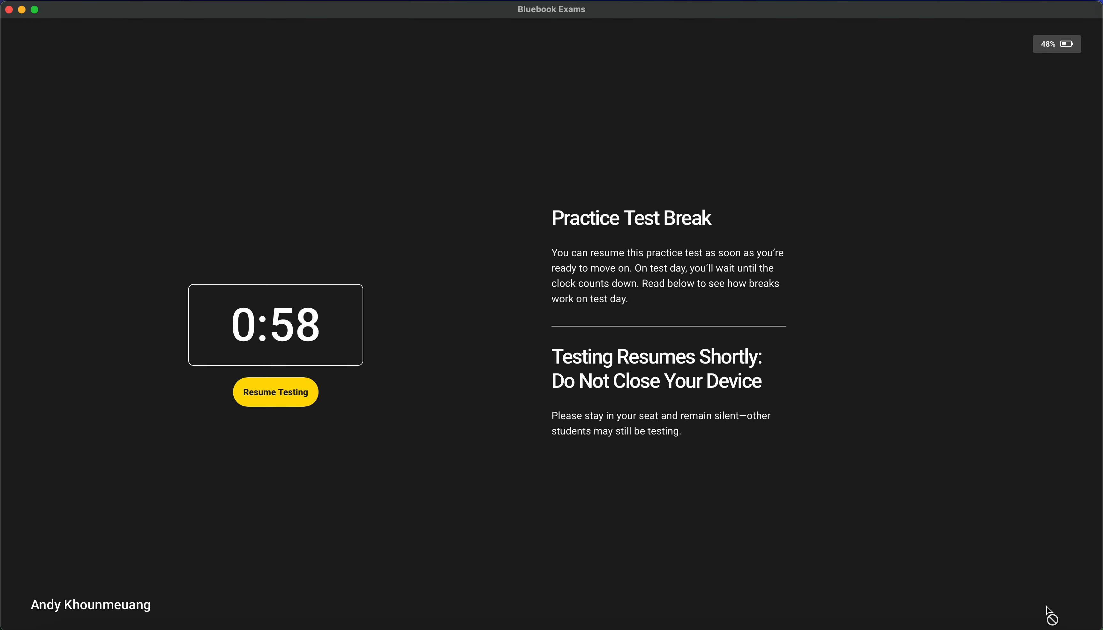
left_click(299, 402)
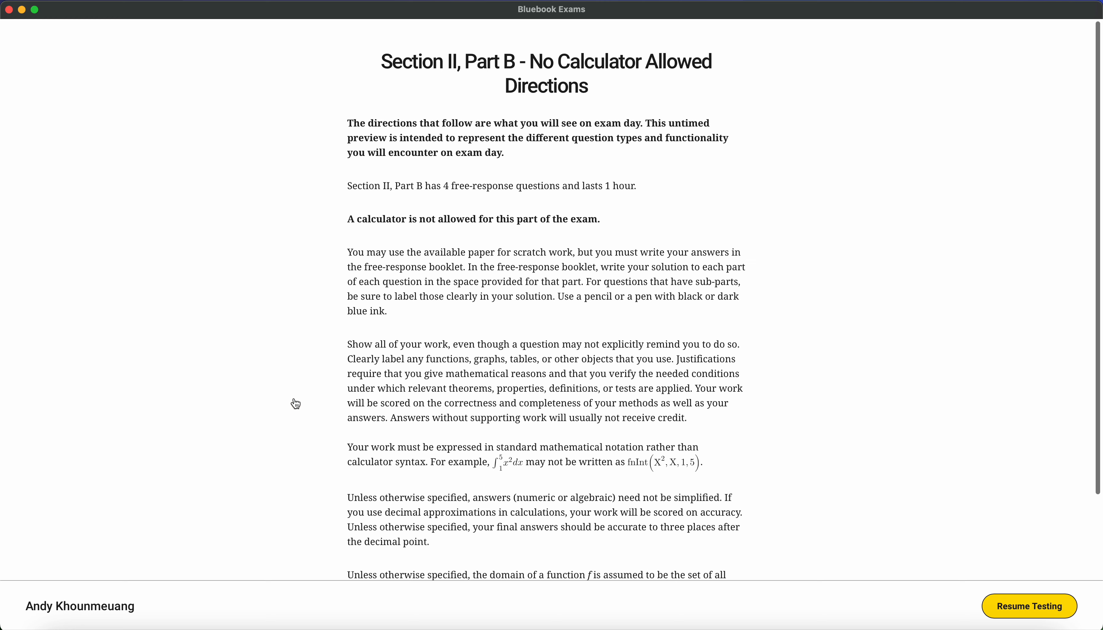
Step: Go through the Section II, Part B directions to start that part, and advance past question 2 to the Check Your Work page
scroll(860, 469, "down", 3)
scroll(861, 469, "up", 3)
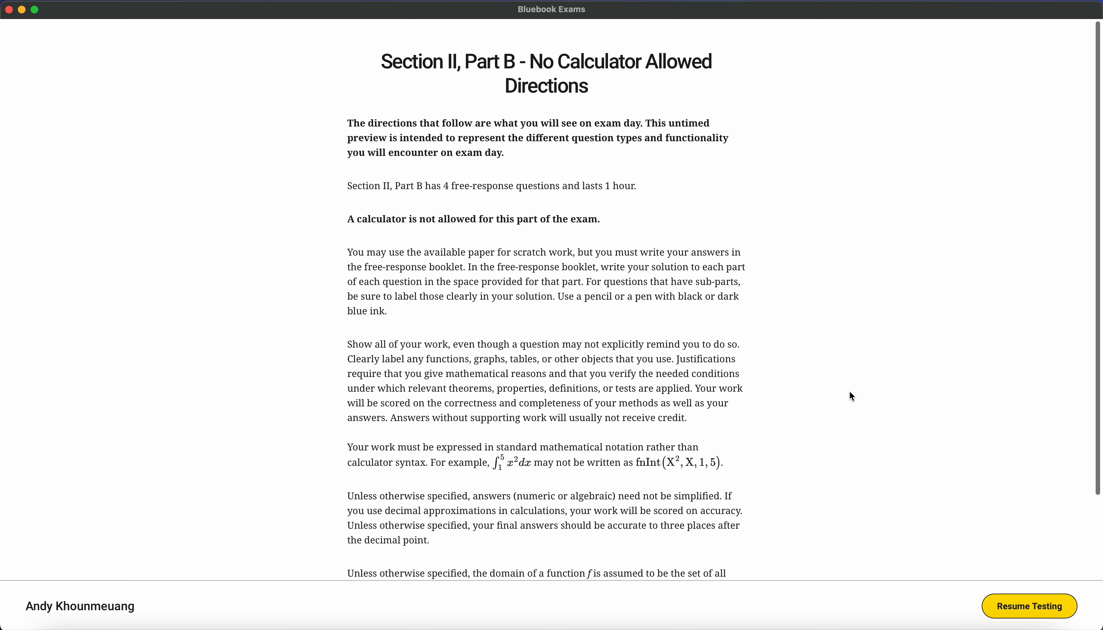
scroll(823, 445, "down", 5)
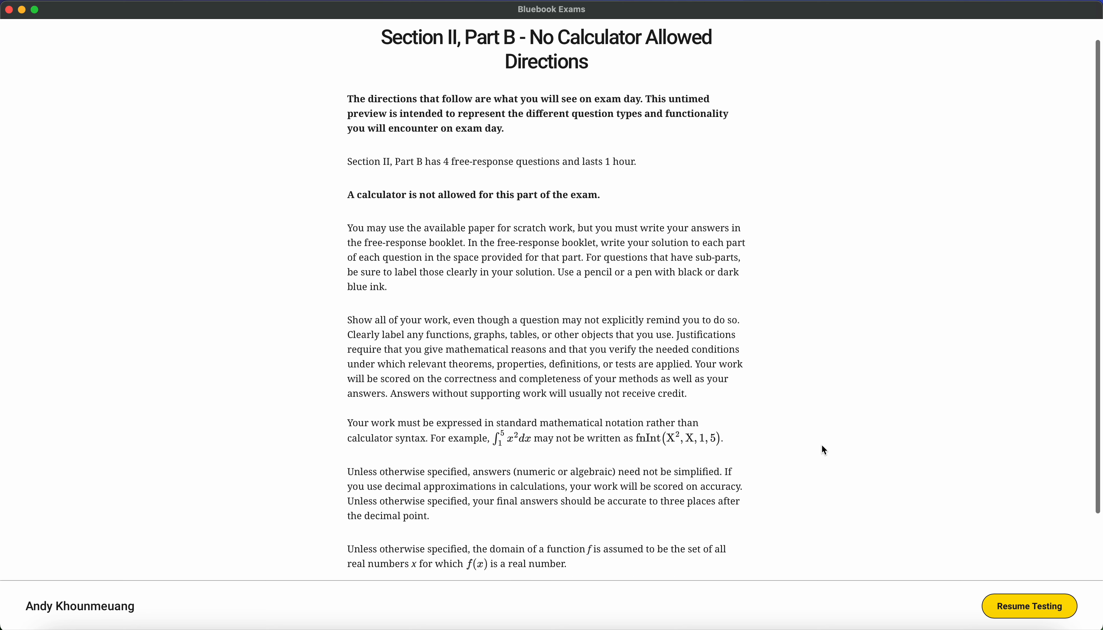
scroll(823, 450, "up", 5)
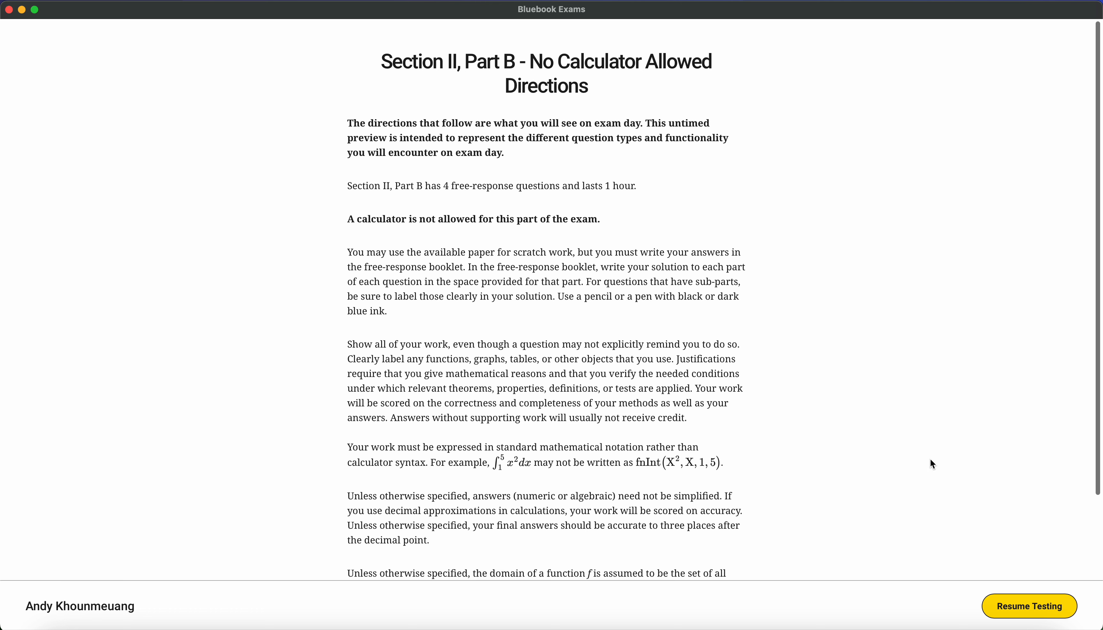
scroll(928, 469, "down", 5)
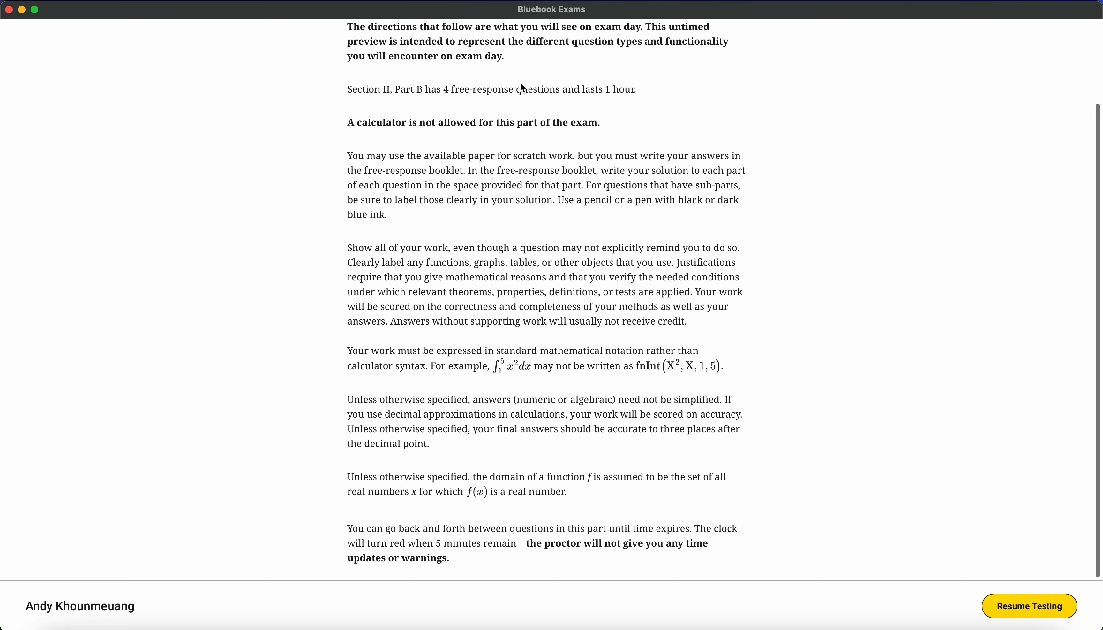
left_click(1024, 605)
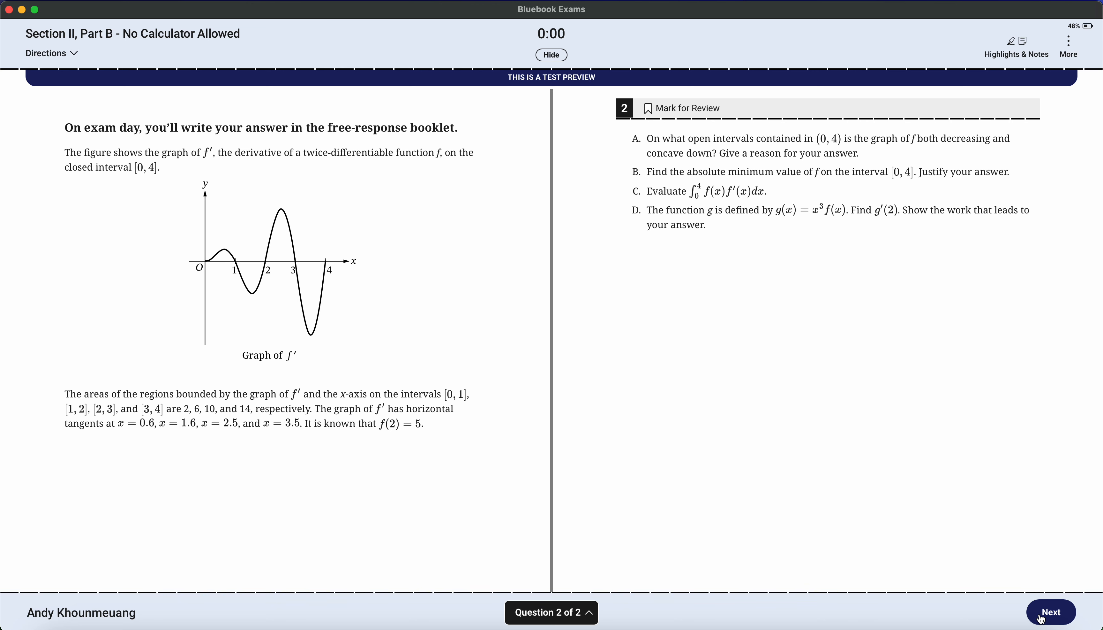
left_click(1042, 617)
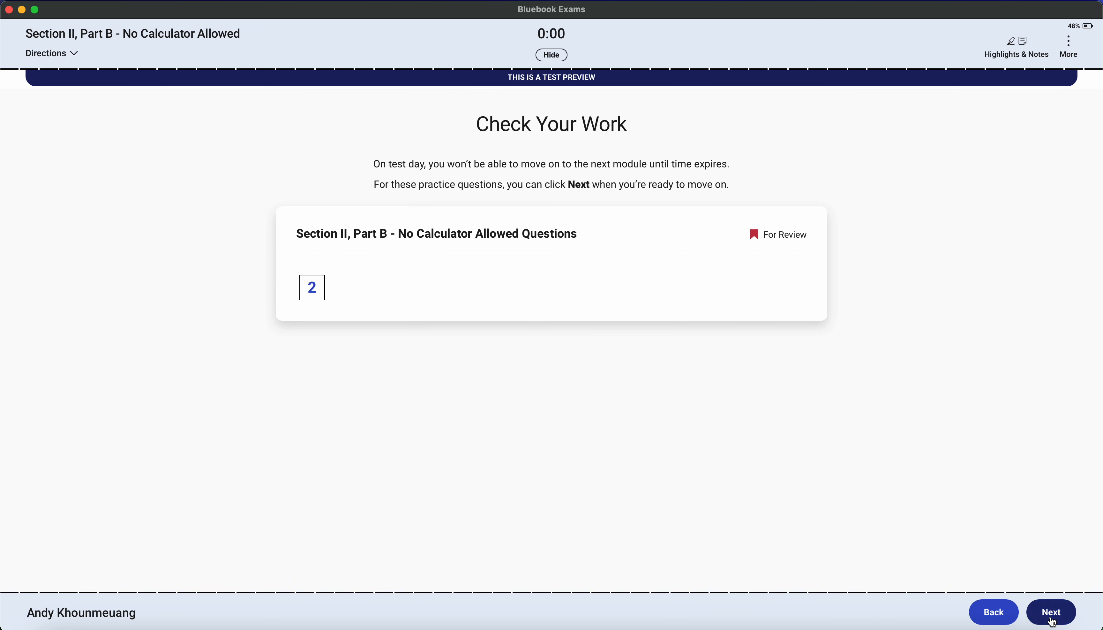